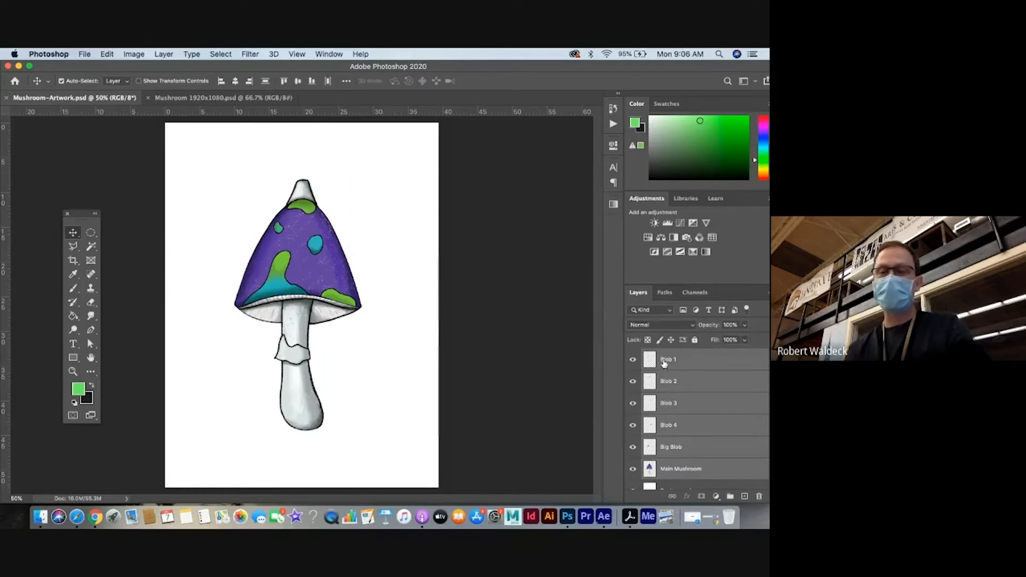
Hide and show Blob 1, Blob 2, Blob 3, Blob 4 and Big Blob one at a time to inspect each layer's artwork
{"action": "left_click", "coordinate": [632, 361]}
{"action": "left_click", "coordinate": [632, 361]}
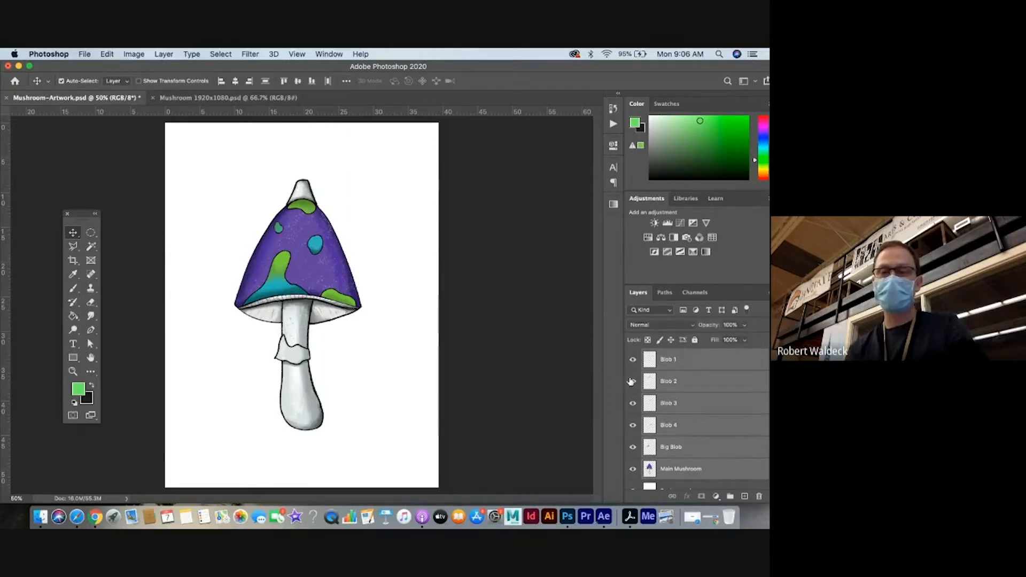
{"action": "left_click", "coordinate": [632, 381]}
{"action": "left_click", "coordinate": [632, 381]}
{"action": "left_click", "coordinate": [632, 403]}
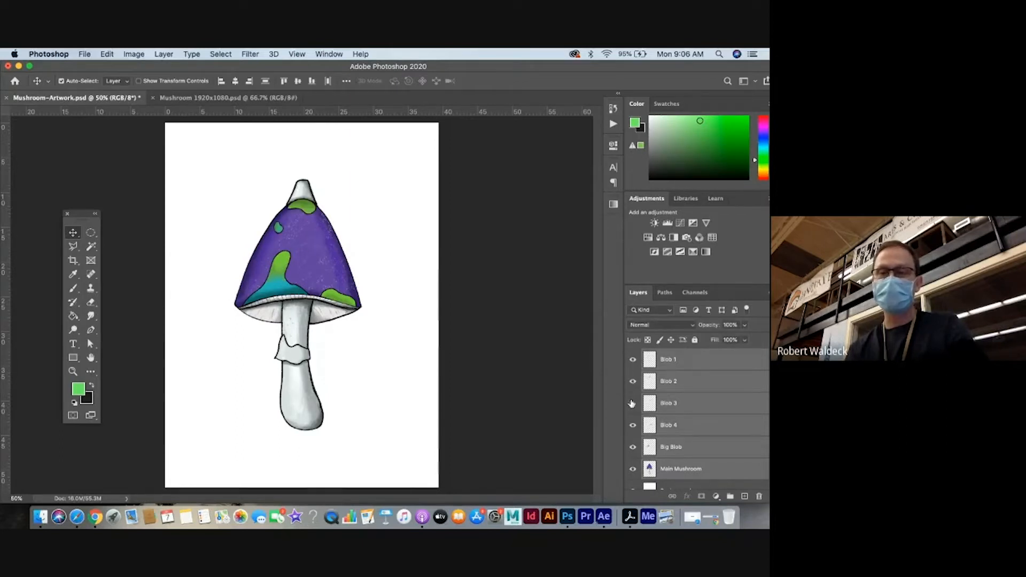
{"action": "left_click", "coordinate": [632, 402]}
{"action": "left_click", "coordinate": [633, 425]}
{"action": "left_click", "coordinate": [632, 424]}
{"action": "left_click", "coordinate": [632, 446]}
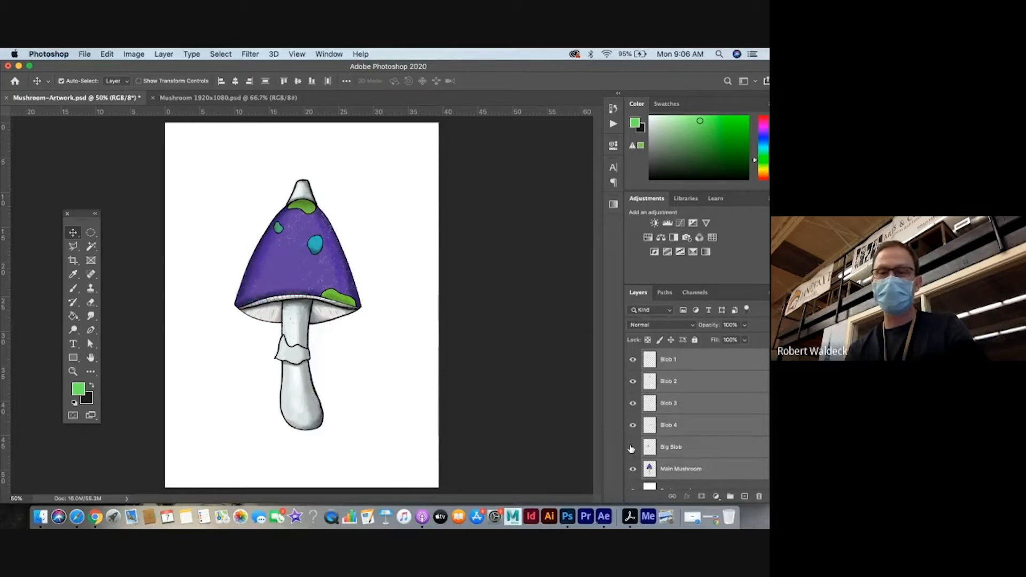
{"action": "left_click", "coordinate": [632, 447]}
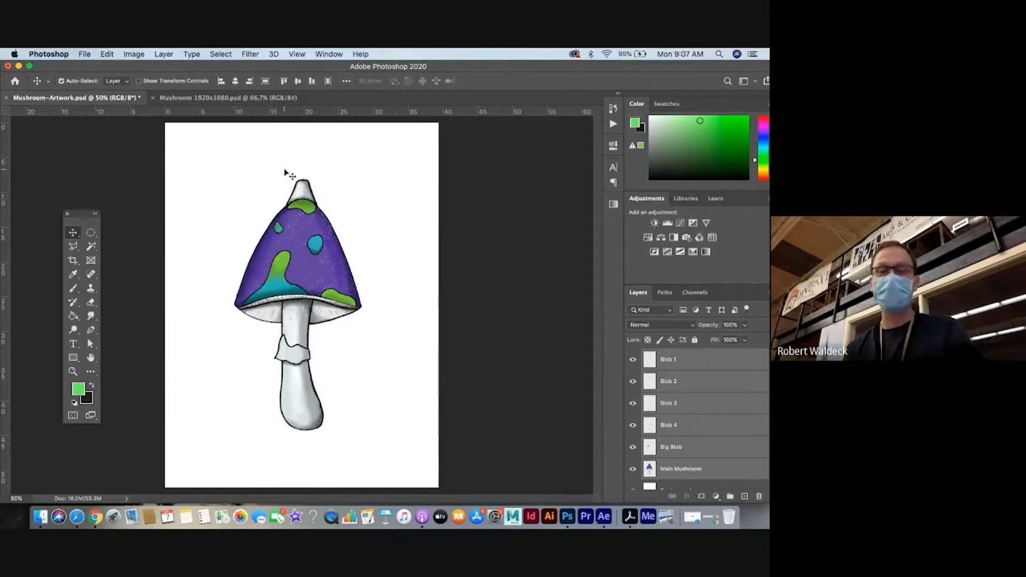
Set up a new document of 1920 by 1080 pixels at 72 pixels/inch, and dismiss the setup without creating it
{"action": "left_click", "coordinate": [85, 54]}
{"action": "left_click", "coordinate": [86, 72]}
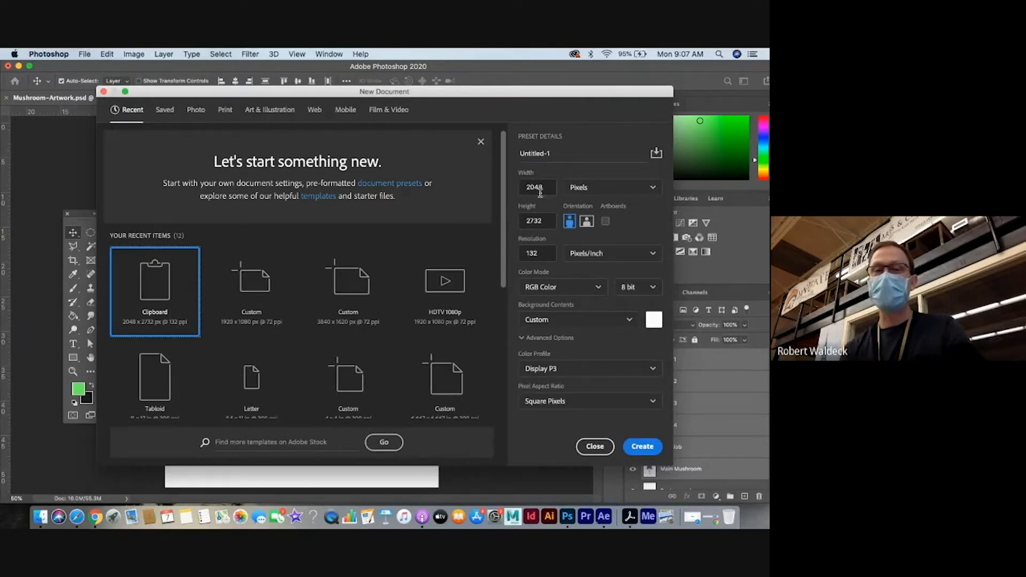
{"action": "left_click_drag", "start_coordinate": [543, 188], "coordinate": [515, 187]}
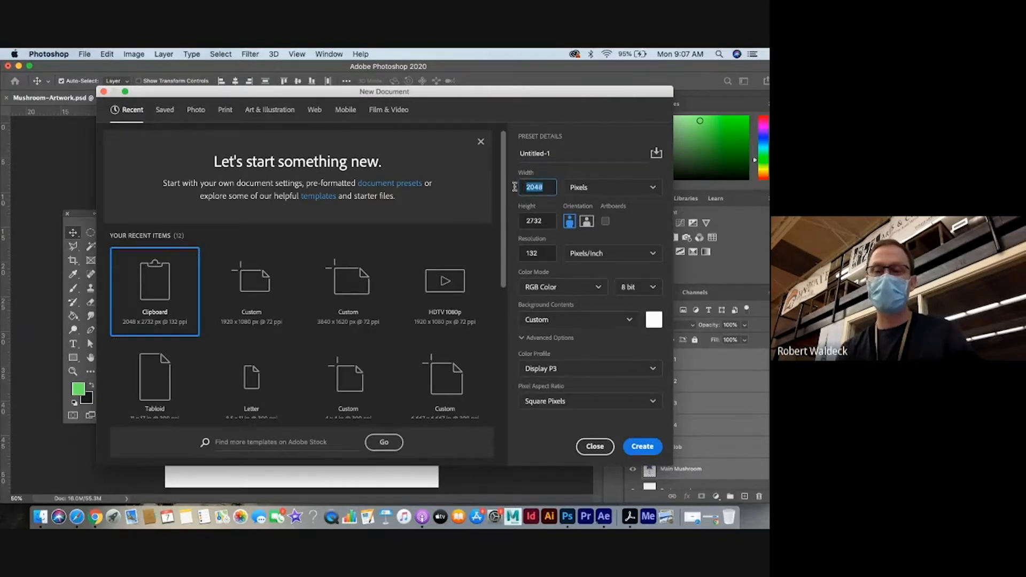
{"action": "left_click", "coordinate": [587, 189]}
{"action": "left_click", "coordinate": [582, 212]}
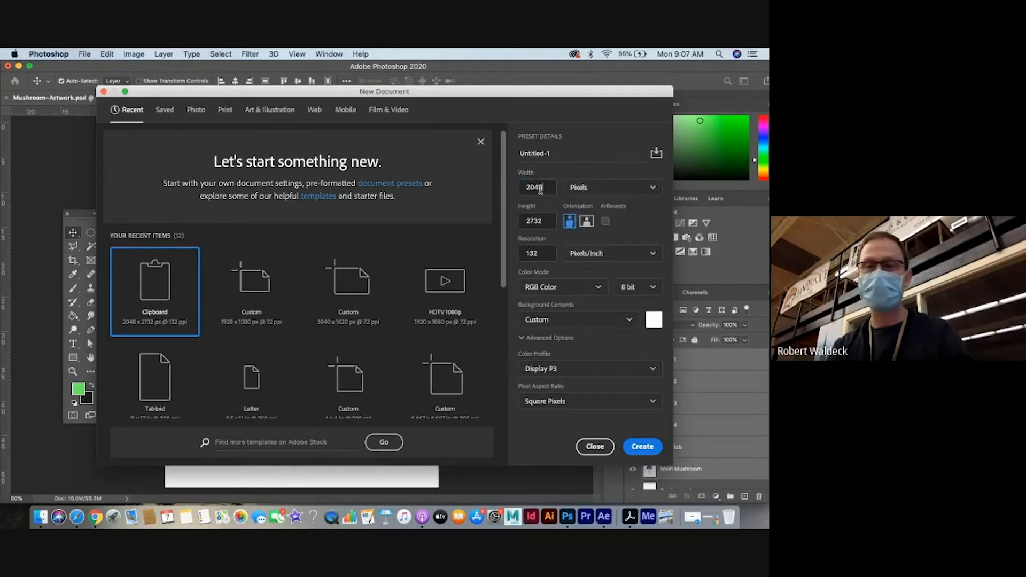
{"action": "left_click_drag", "start_coordinate": [546, 188], "coordinate": [522, 188]}
{"action": "type", "text": "192"}
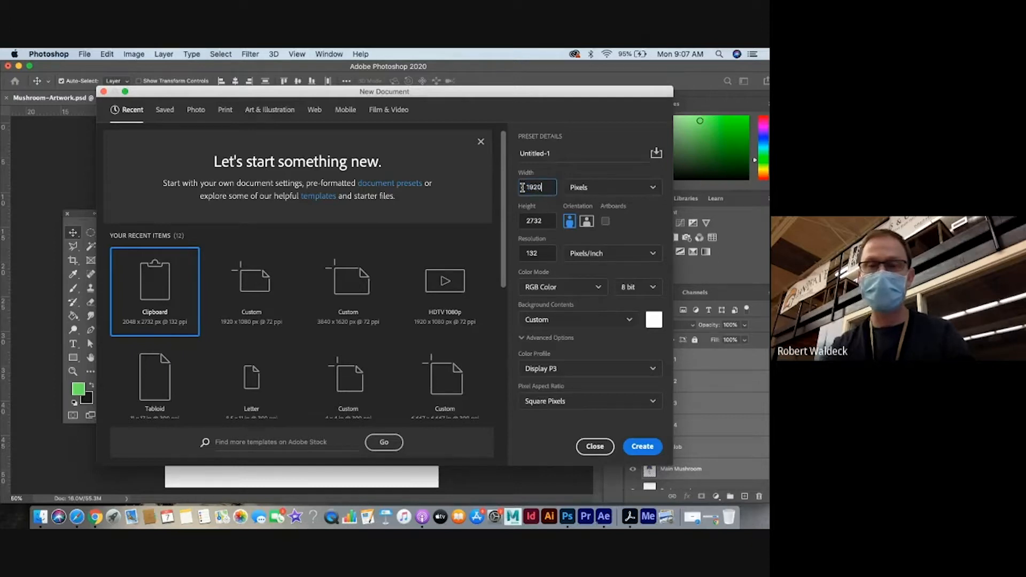
{"action": "type", "text": "0"}
{"action": "left_click_drag", "start_coordinate": [546, 222], "coordinate": [525, 223]}
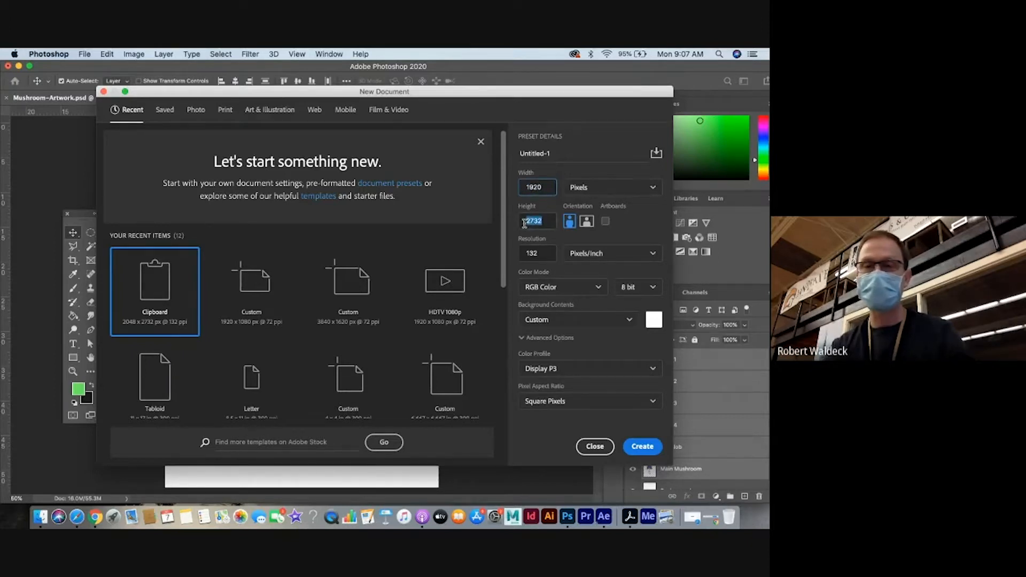
{"action": "type", "text": "1080"}
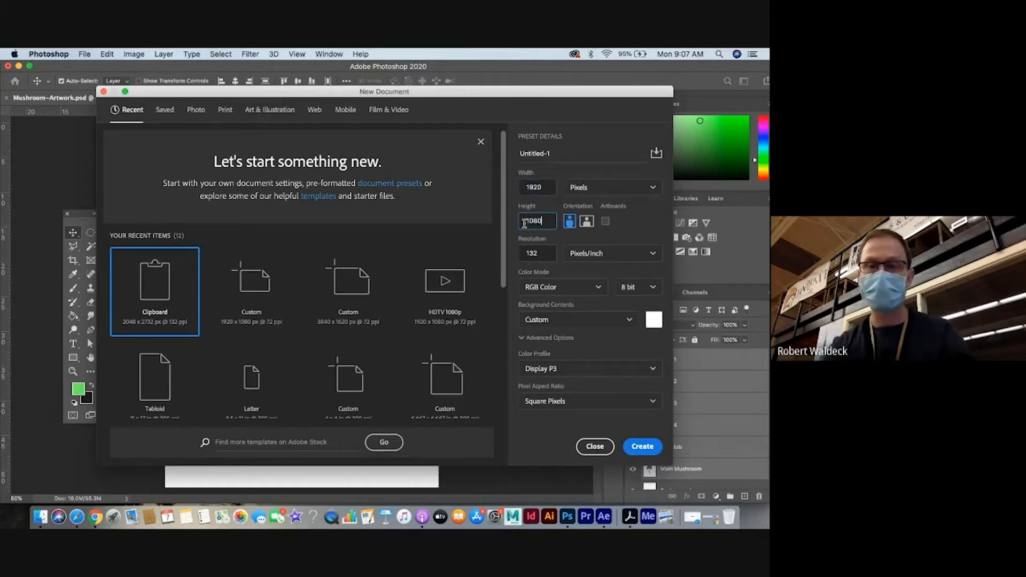
{"action": "left_click_drag", "start_coordinate": [541, 253], "coordinate": [525, 253]}
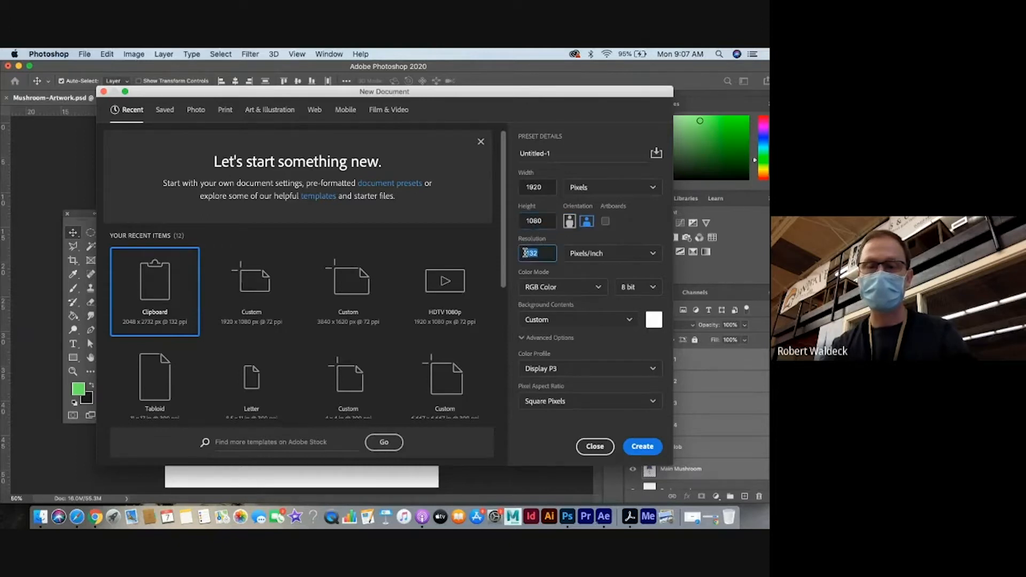
{"action": "key", "text": "BackSpace"}
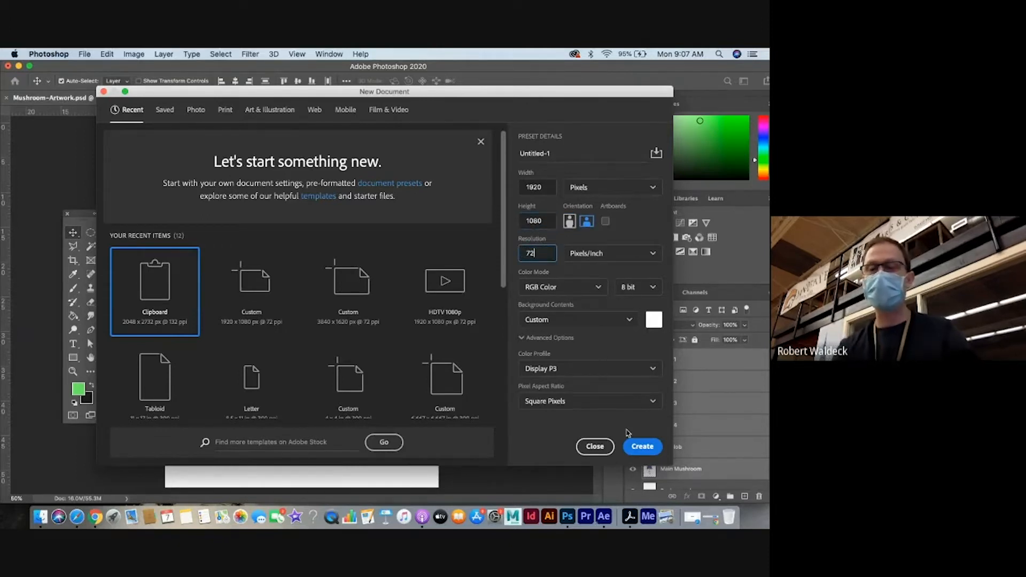
{"action": "left_click", "coordinate": [595, 446]}
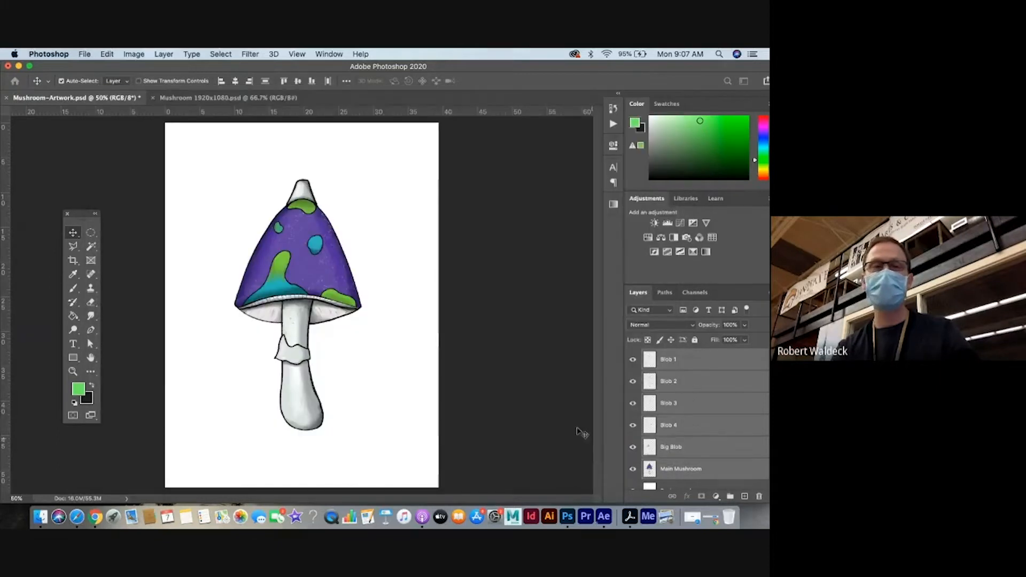
Compare Mushroom 1920x1080.psd with Mushroom-Artwork.psd, ending on the 1920x1080 document
{"action": "left_click", "coordinate": [205, 99]}
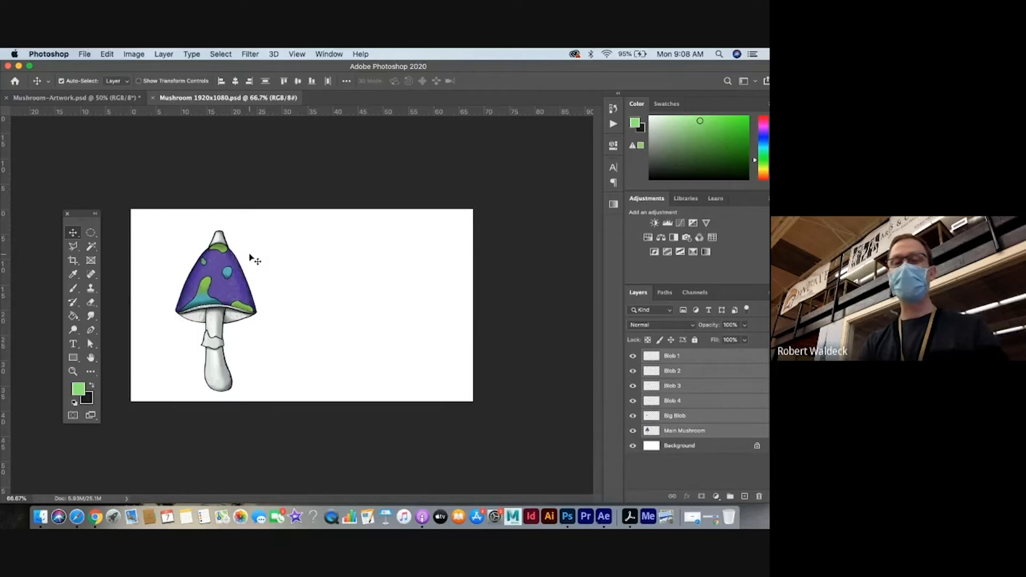
{"action": "left_click", "coordinate": [113, 99]}
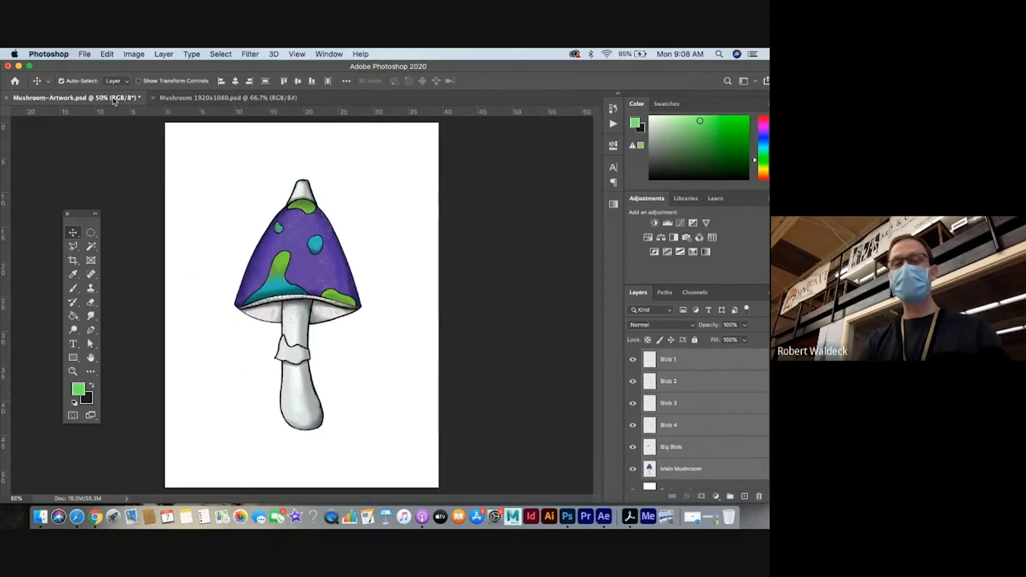
{"action": "left_click", "coordinate": [196, 99]}
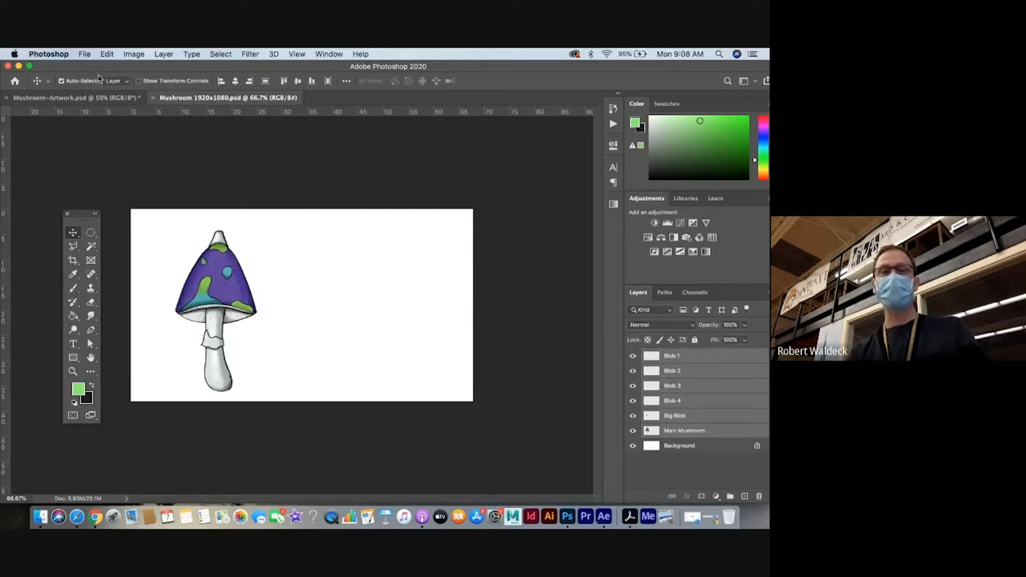
Quit Photoshop and switch to After Effects
{"action": "left_click", "coordinate": [55, 55]}
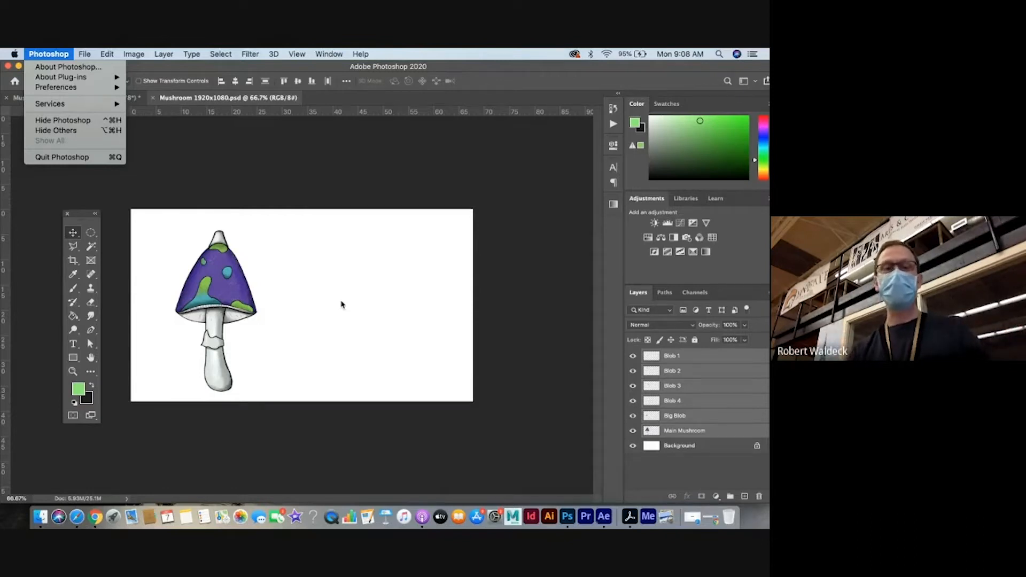
{"action": "left_click", "coordinate": [88, 163]}
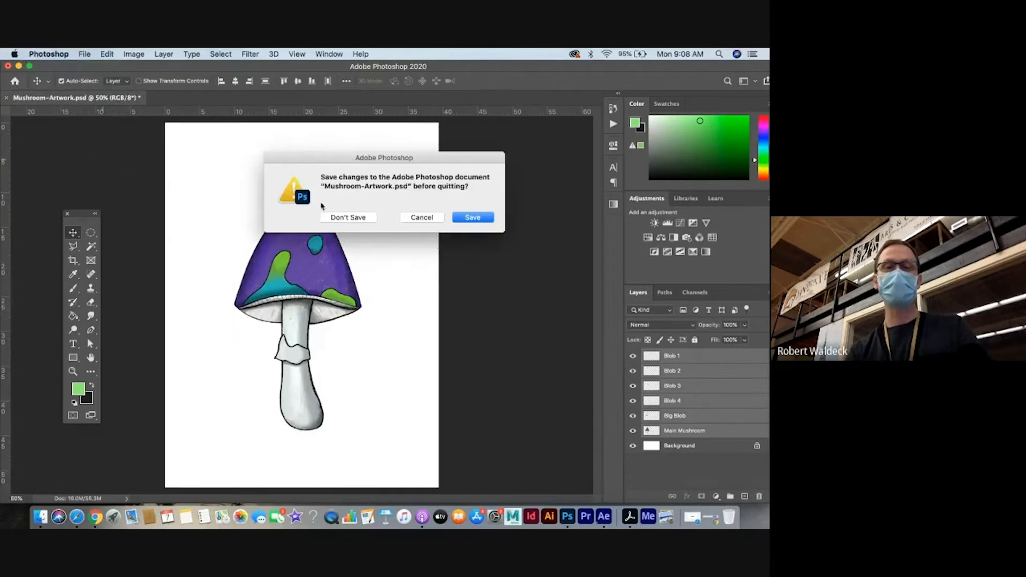
{"action": "left_click", "coordinate": [605, 518]}
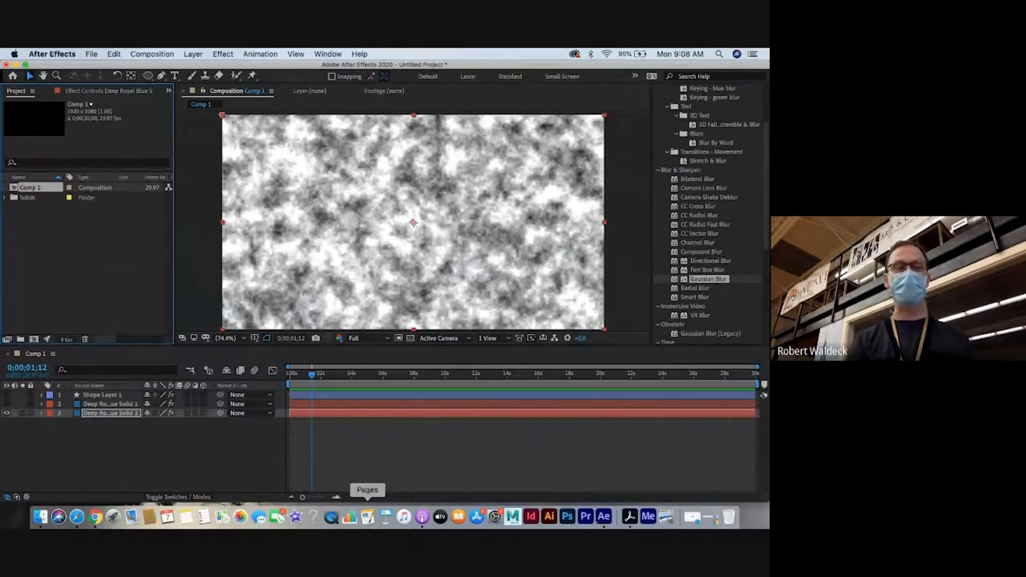
Rename the composition Comp 1 in the project as Bk 1
{"action": "double_click", "coordinate": [29, 191]}
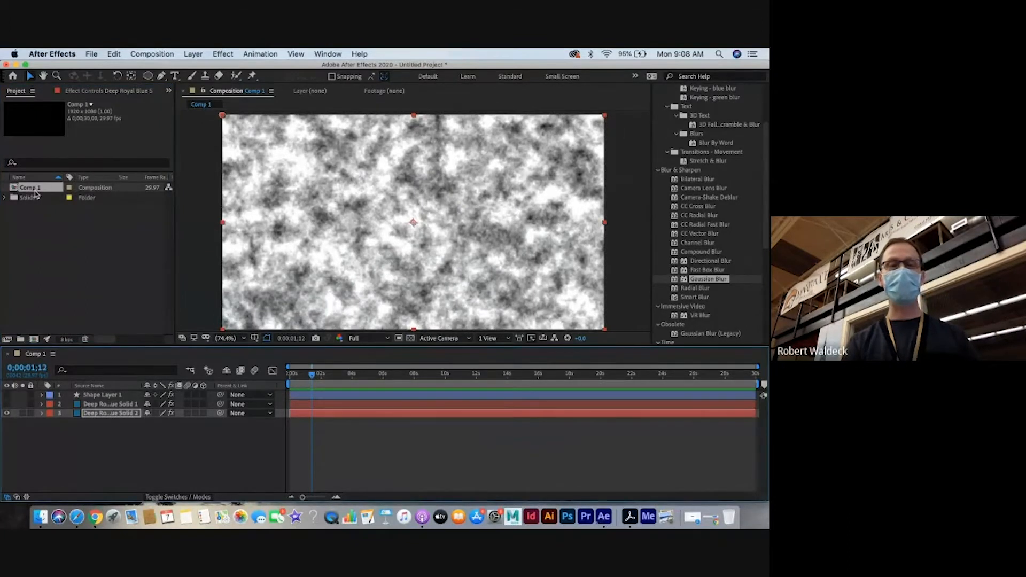
{"action": "left_click", "coordinate": [36, 191]}
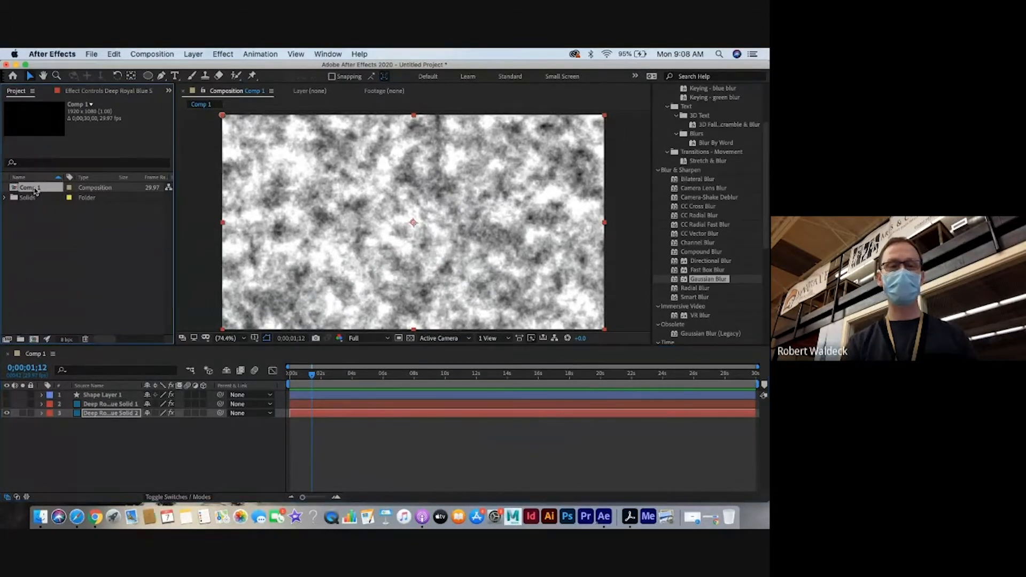
{"action": "right_click", "coordinate": [35, 191]}
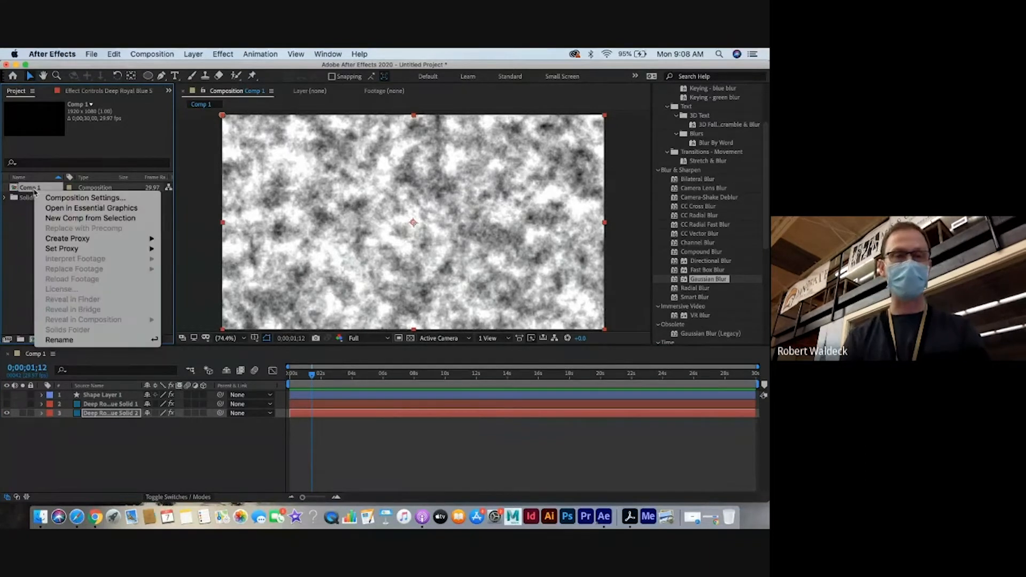
{"action": "left_click", "coordinate": [59, 340]}
{"action": "type", "text": "B"}
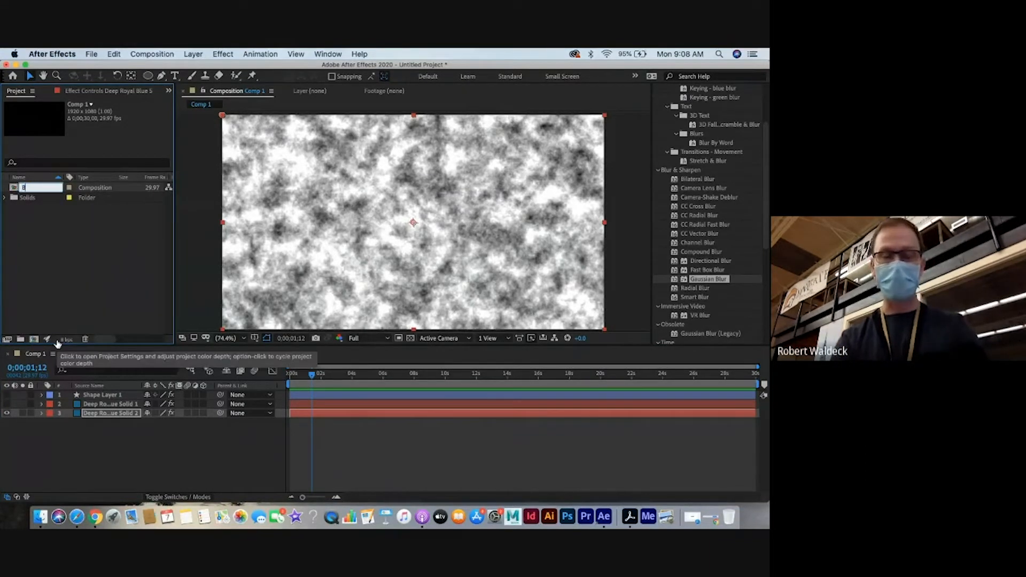
{"action": "type", "text": "k 1"}
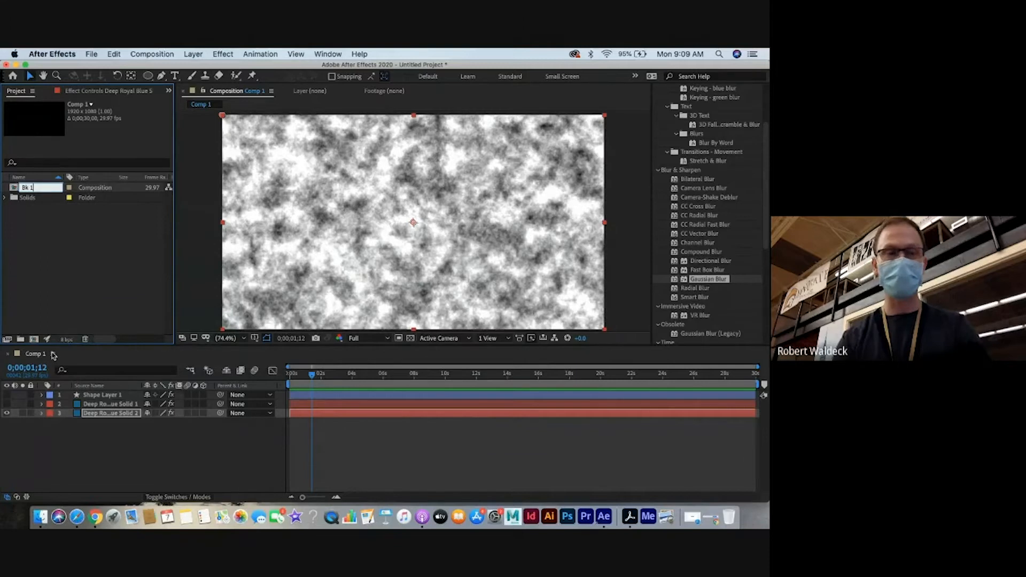
{"action": "left_click", "coordinate": [87, 300]}
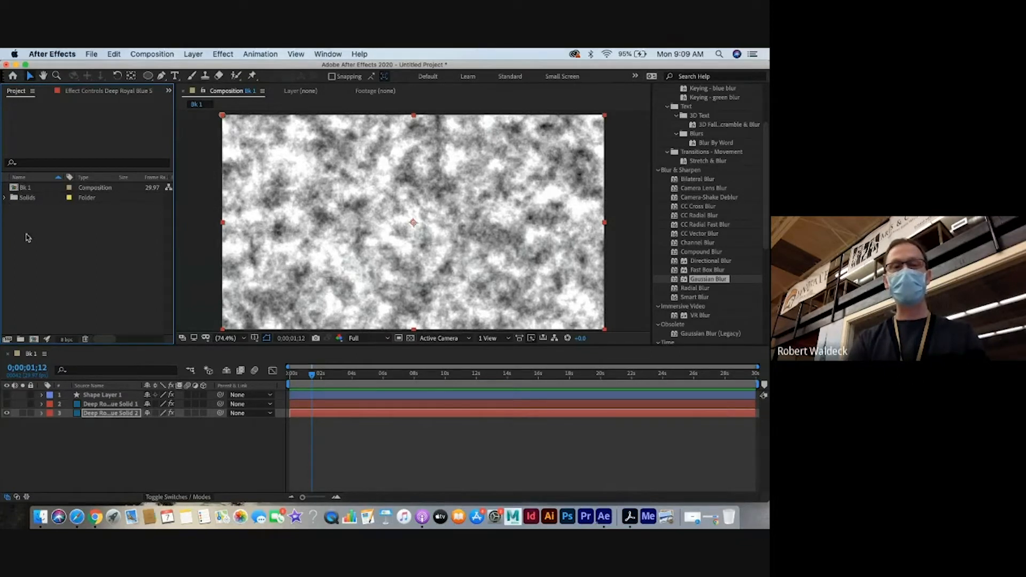
View the effect settings of Deep Royal Blue Solid 2 and return to the project's item list
{"action": "left_click", "coordinate": [88, 91]}
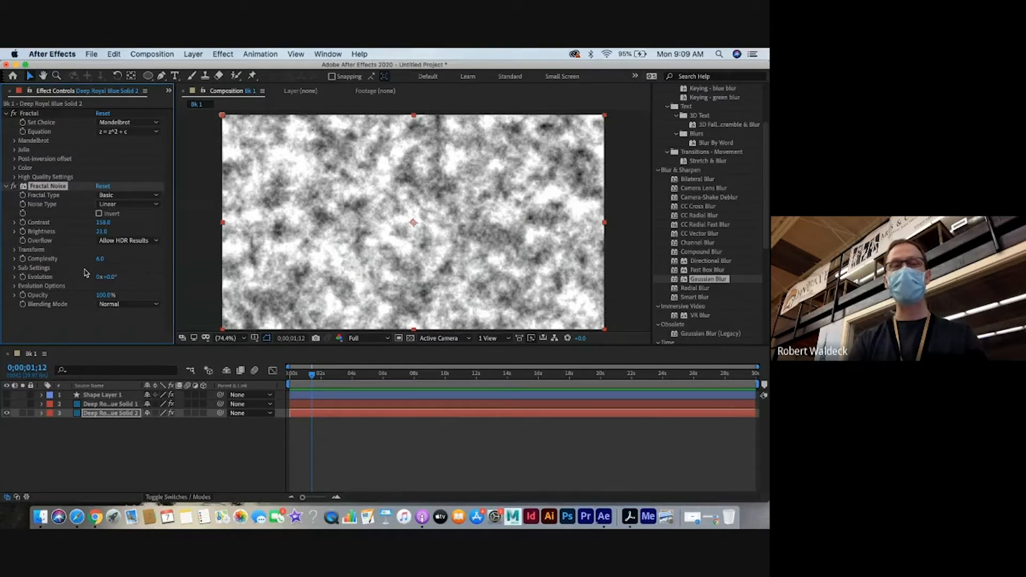
{"action": "left_click", "coordinate": [169, 91]}
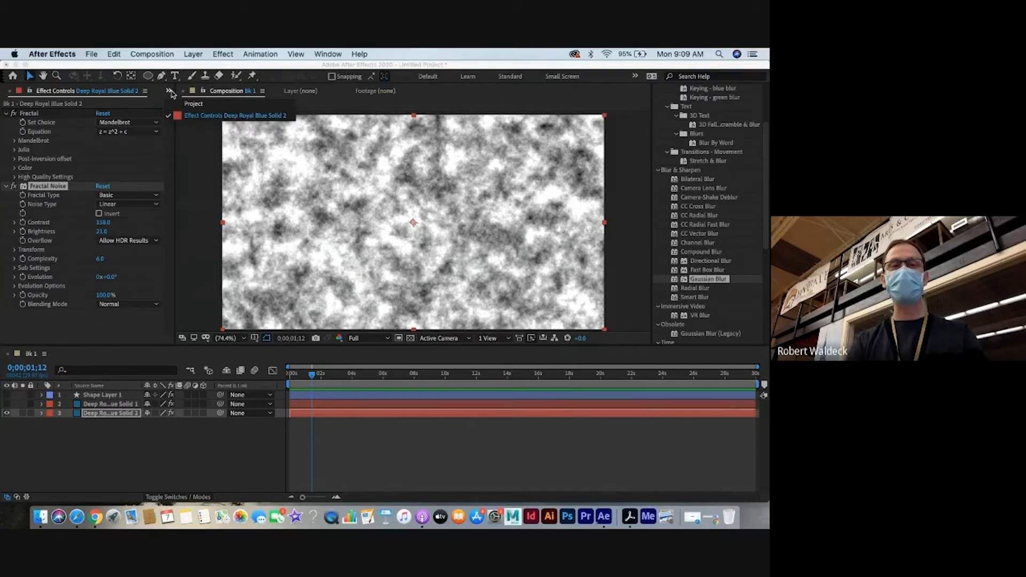
{"action": "left_click", "coordinate": [190, 106]}
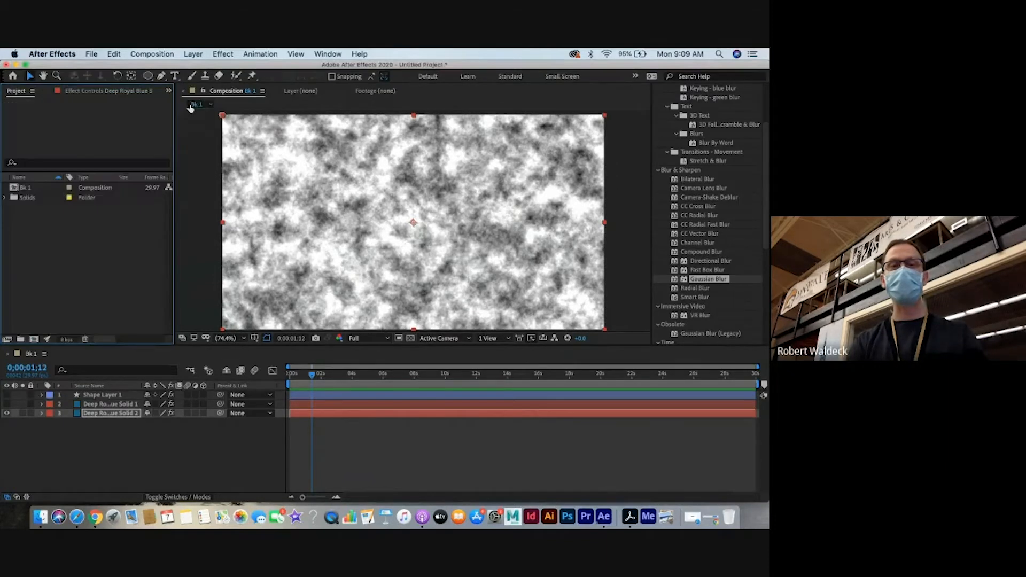
Import Mushroom 1920x1080.psd from the desktop's FHCI Tutorials > Mushroom Animation folder as Composition - Retain Layer Sizes
{"action": "right_click", "coordinate": [50, 244]}
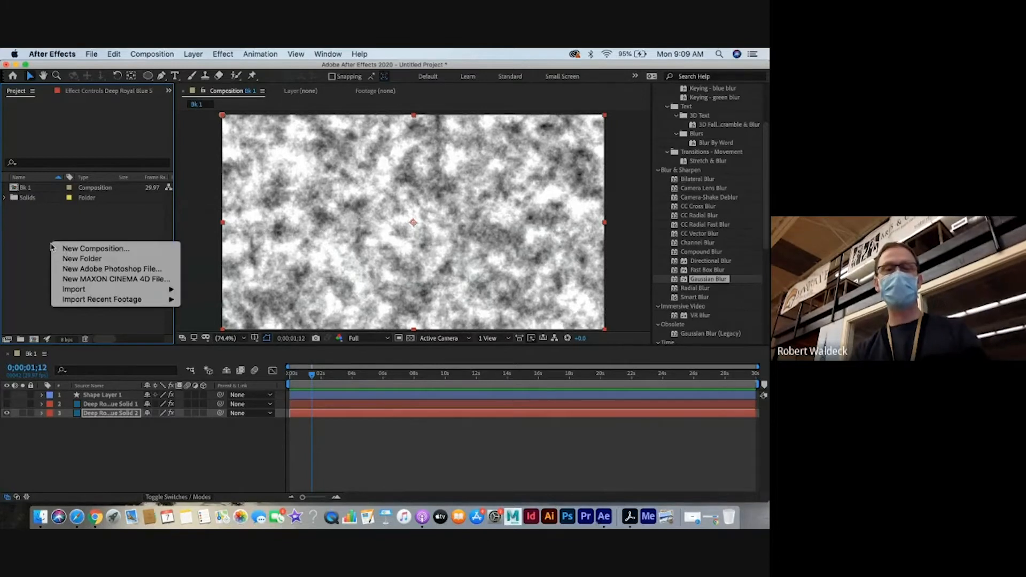
{"action": "mouse_move", "coordinate": [62, 289]}
{"action": "left_click", "coordinate": [198, 288]}
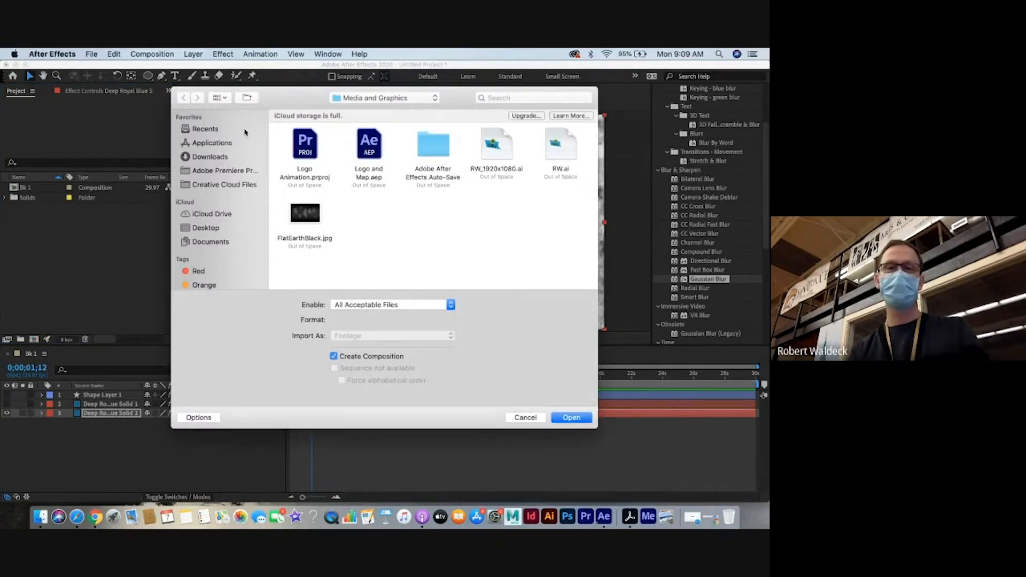
{"action": "left_click", "coordinate": [200, 228]}
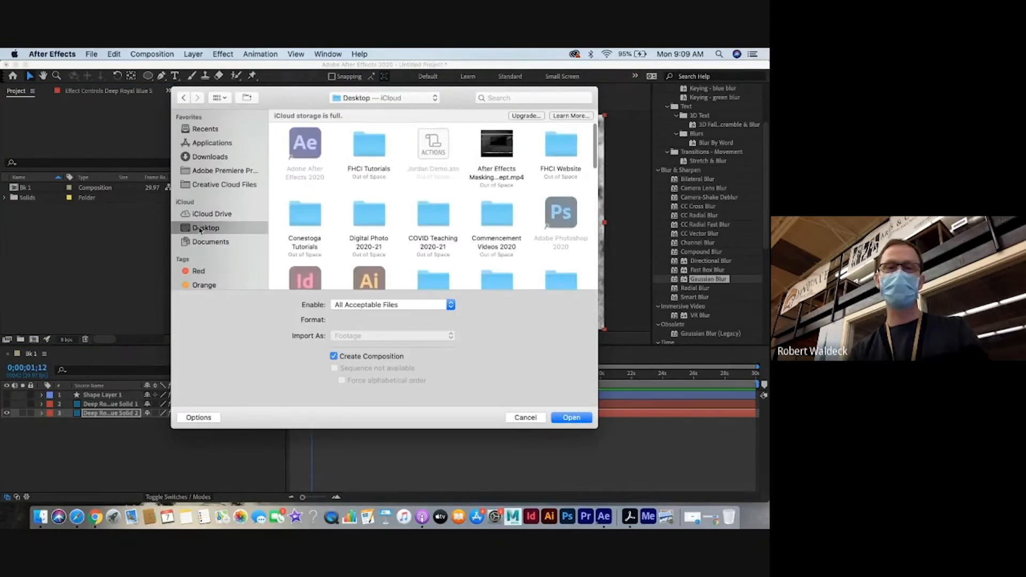
{"action": "double_click", "coordinate": [367, 144]}
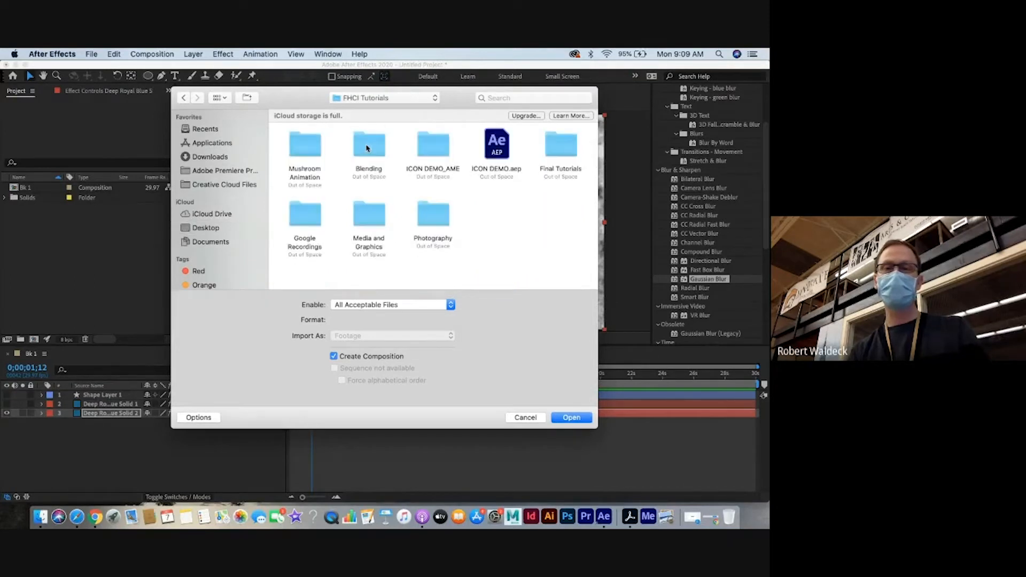
{"action": "double_click", "coordinate": [301, 149]}
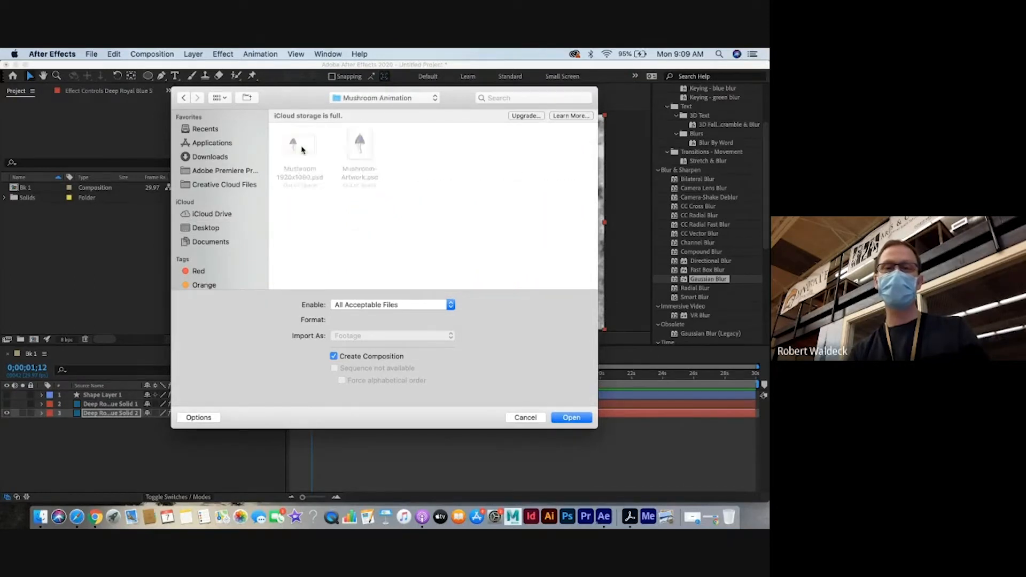
{"action": "left_click", "coordinate": [312, 156]}
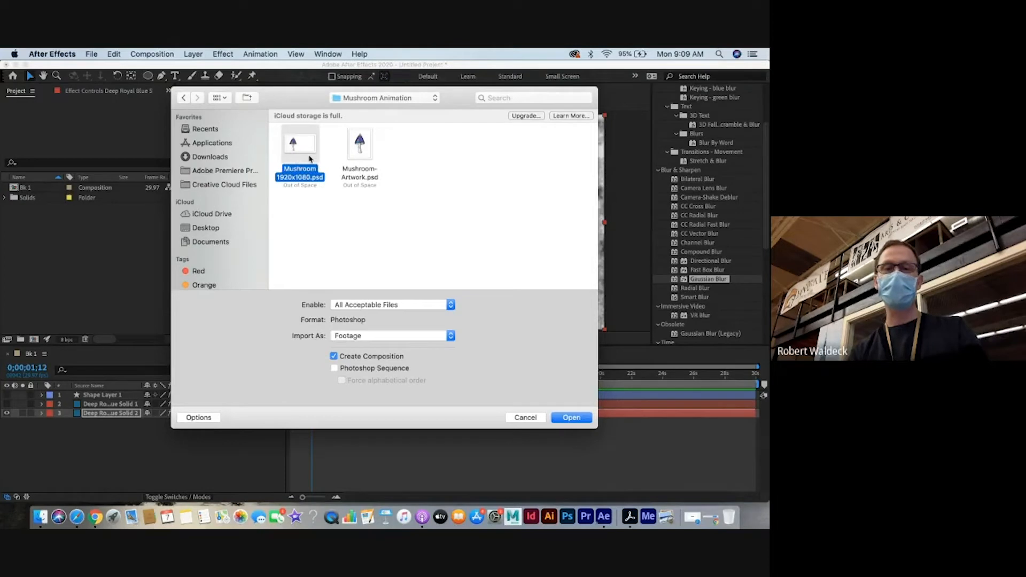
{"action": "left_click", "coordinate": [352, 339]}
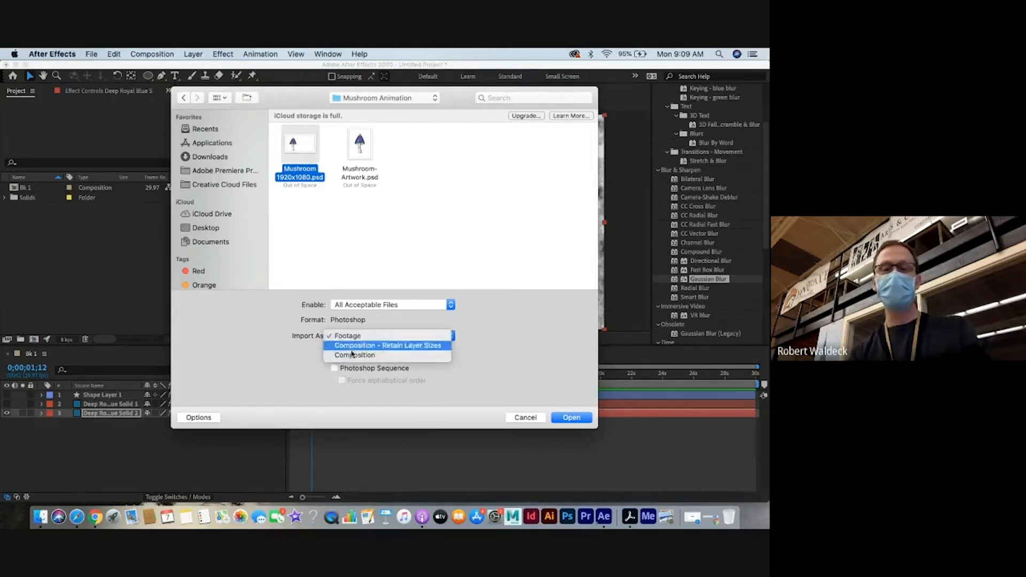
{"action": "left_click", "coordinate": [413, 345]}
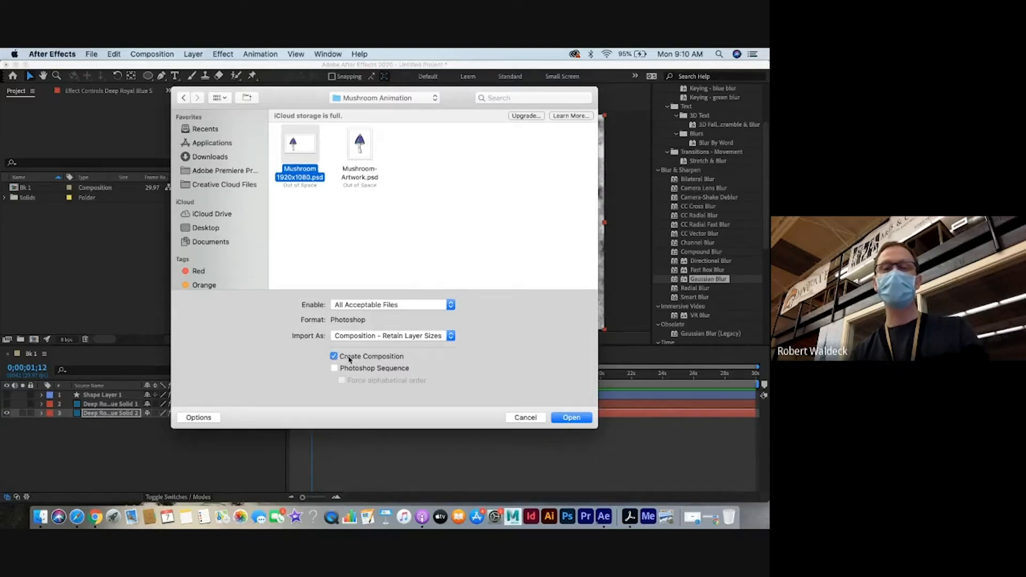
{"action": "left_click", "coordinate": [575, 417]}
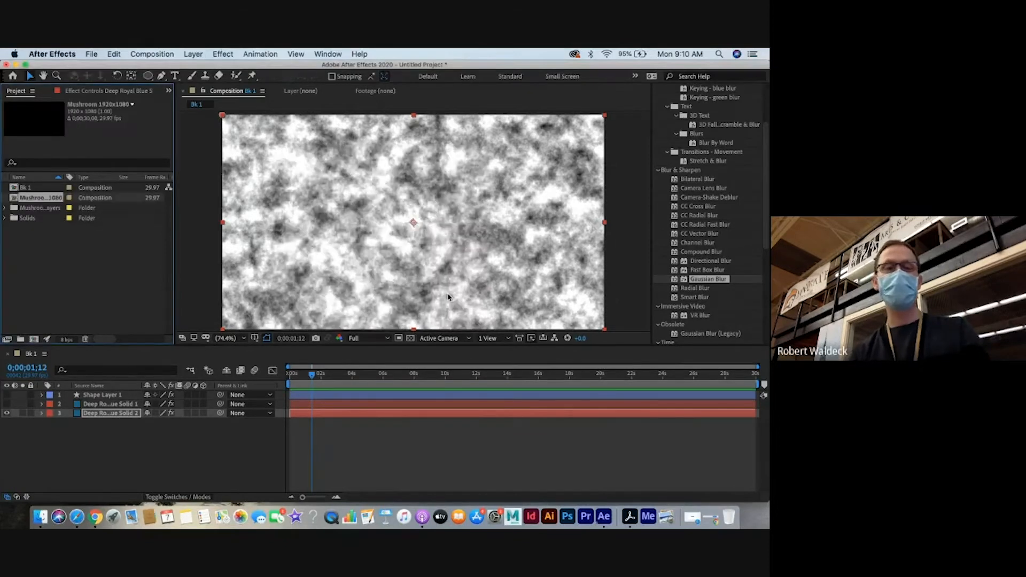
Check the contents of the Mushroom 1920x1080 Layers folder and open the Mushroom 1920x1080 composition
{"action": "left_click", "coordinate": [25, 209]}
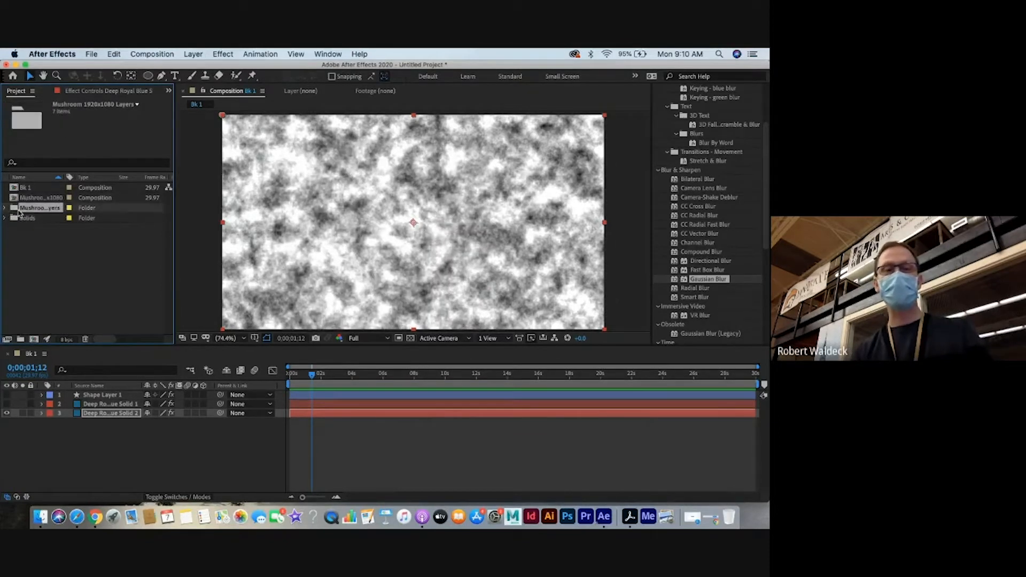
{"action": "left_click", "coordinate": [5, 209]}
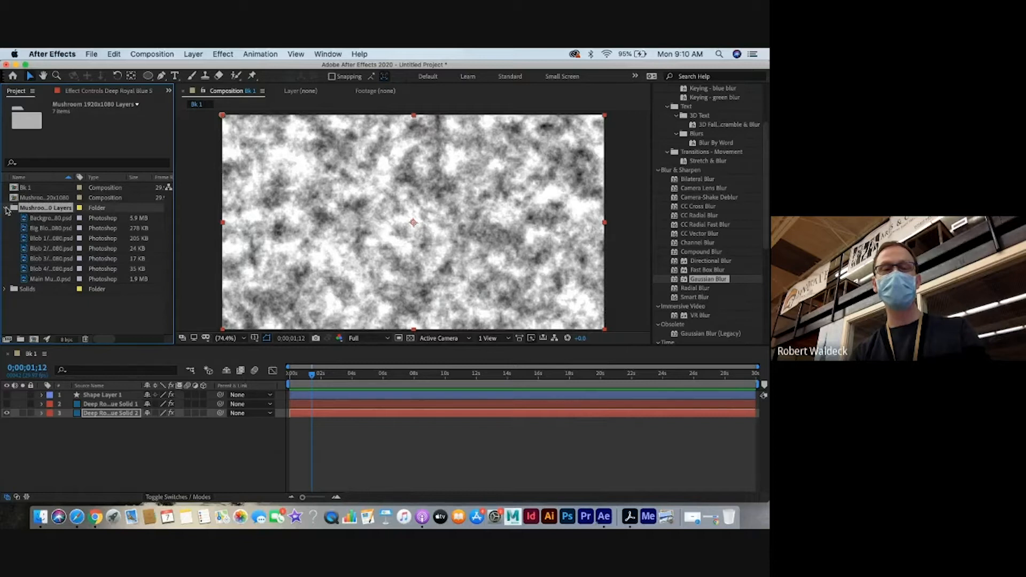
{"action": "left_click", "coordinate": [7, 208]}
{"action": "left_click", "coordinate": [24, 200]}
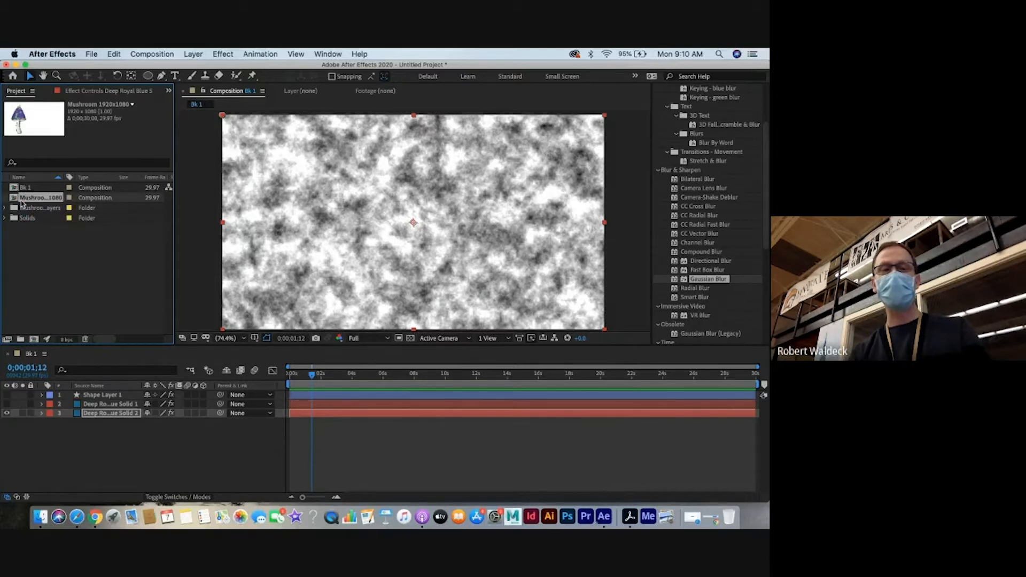
{"action": "double_click", "coordinate": [18, 201]}
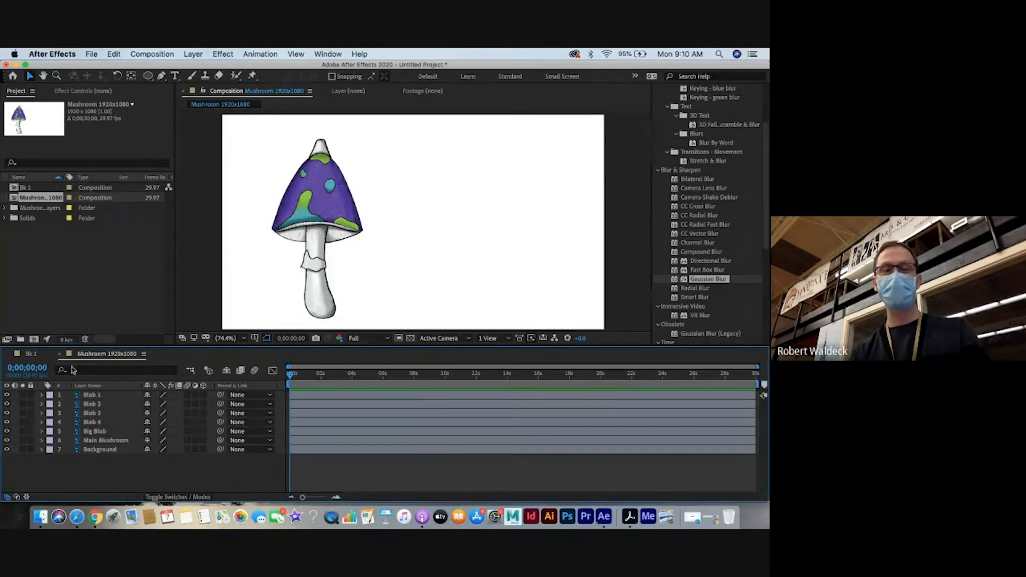
Compare the Bk 1 and Mushroom 1920x1080 compositions by switching between them, ending on Mushroom 1920x1080
{"action": "left_click", "coordinate": [29, 354]}
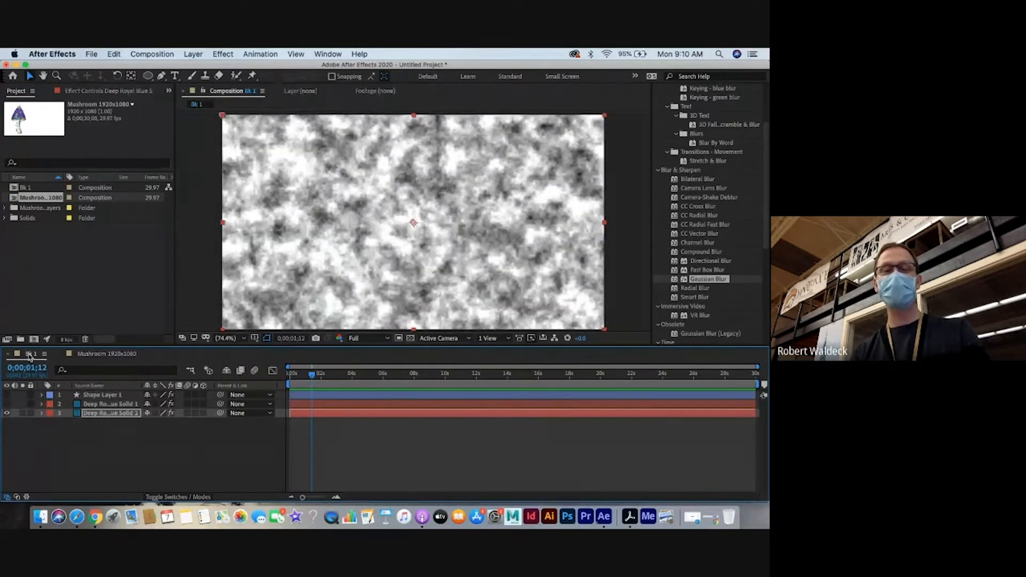
{"action": "left_click", "coordinate": [70, 356]}
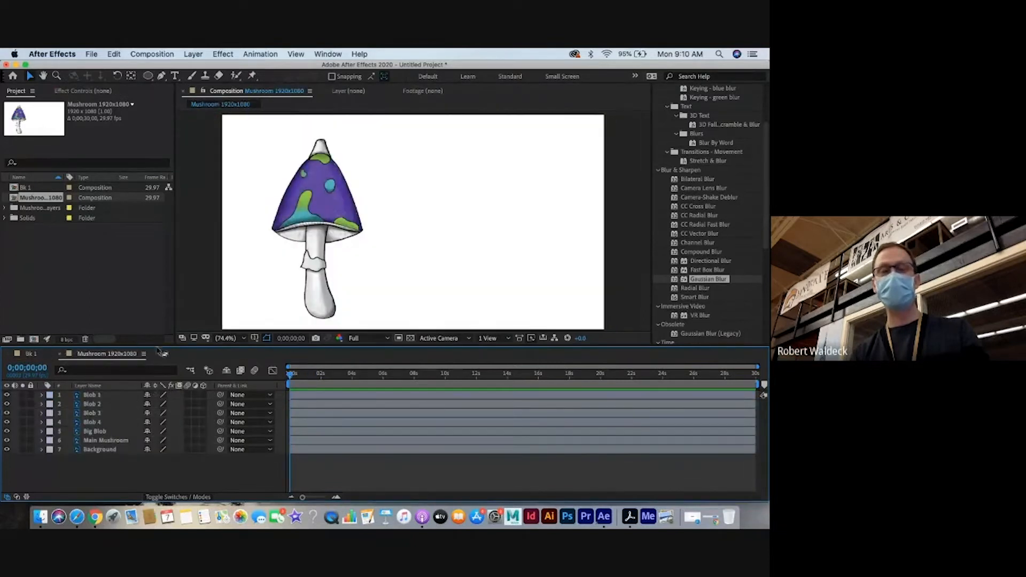
{"action": "left_click", "coordinate": [26, 355]}
{"action": "left_click", "coordinate": [78, 355]}
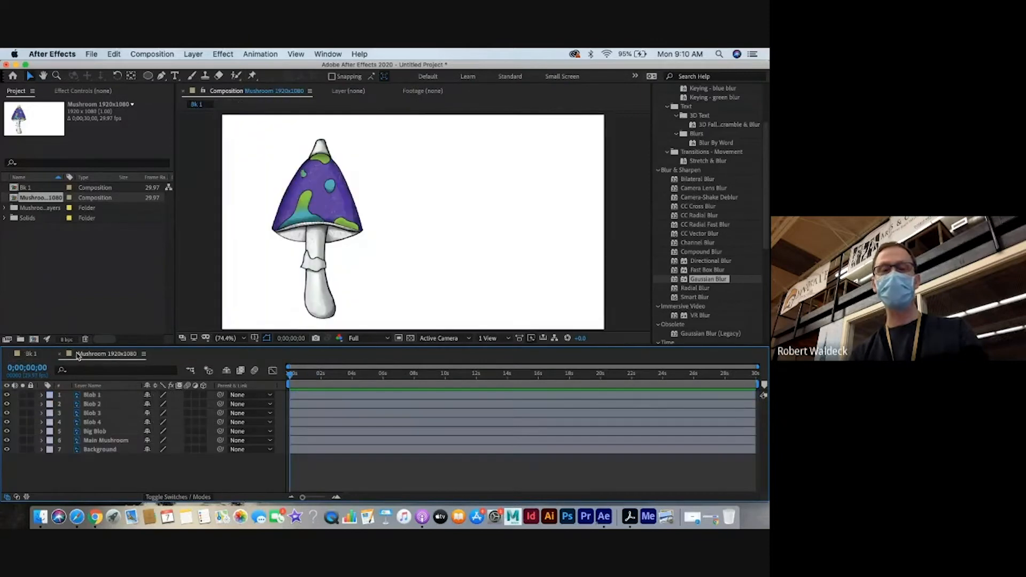
{"action": "left_click", "coordinate": [22, 355]}
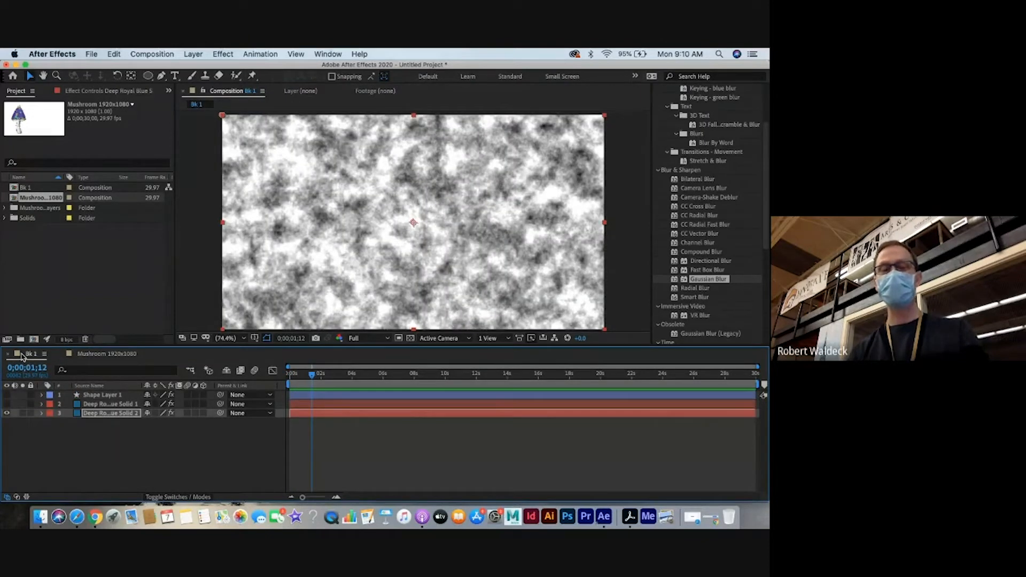
{"action": "left_click", "coordinate": [96, 355]}
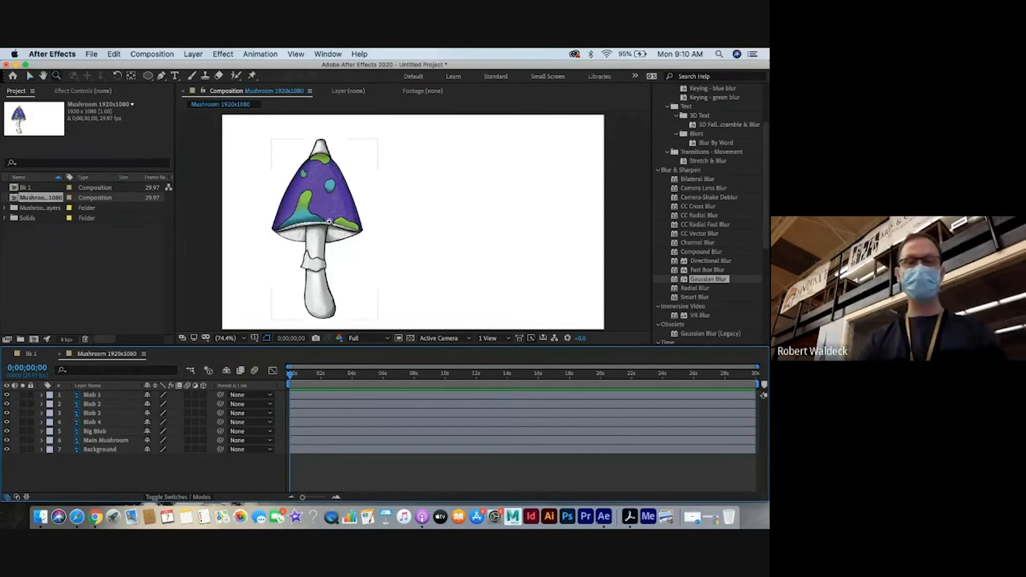
Inspect the mushroom cap at 200% magnification and return to the fitted view of the whole composition
{"action": "left_click", "coordinate": [328, 193]}
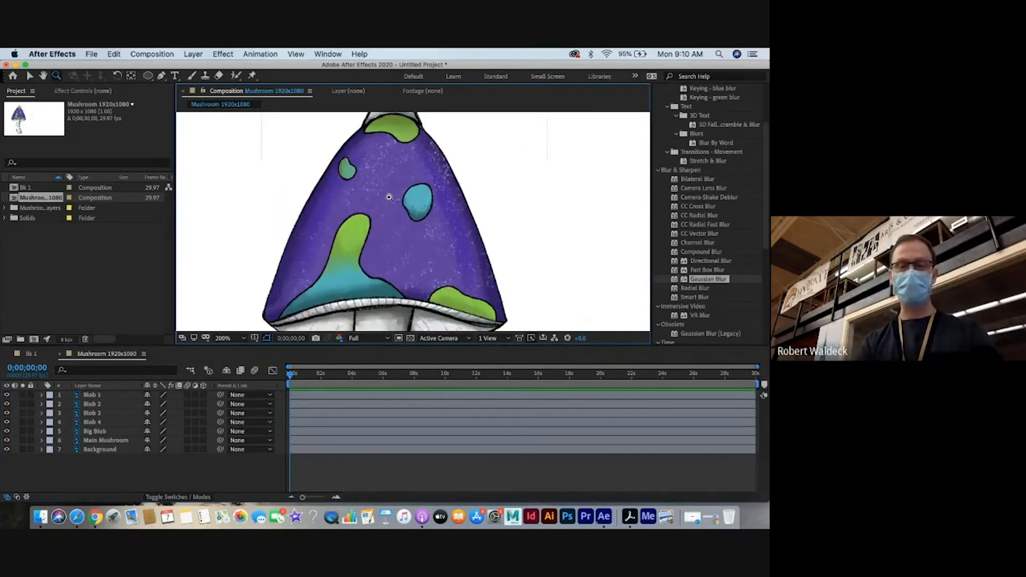
{"action": "left_click_drag", "start_coordinate": [389, 197], "coordinate": [359, 226]}
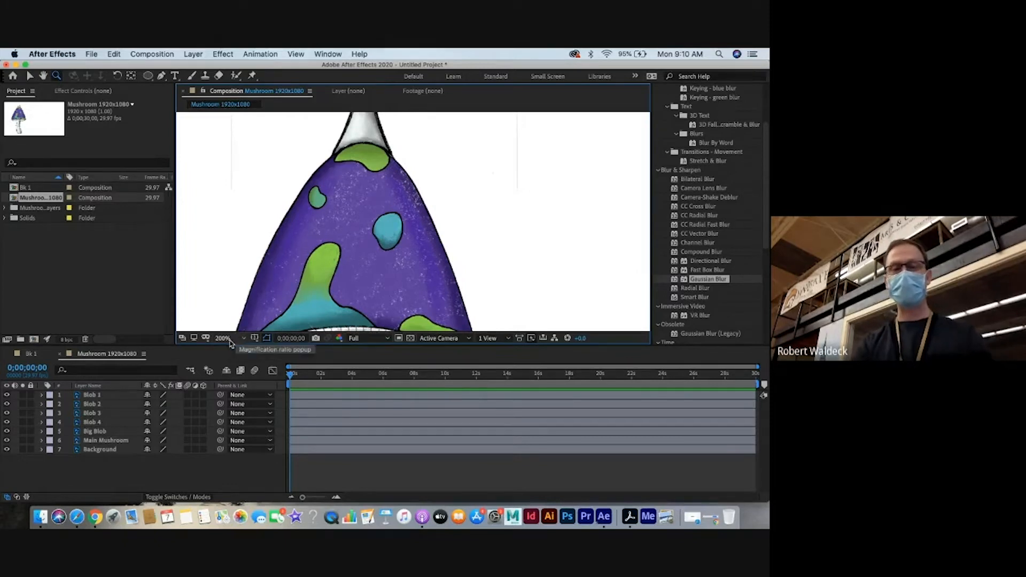
{"action": "left_click", "coordinate": [229, 340]}
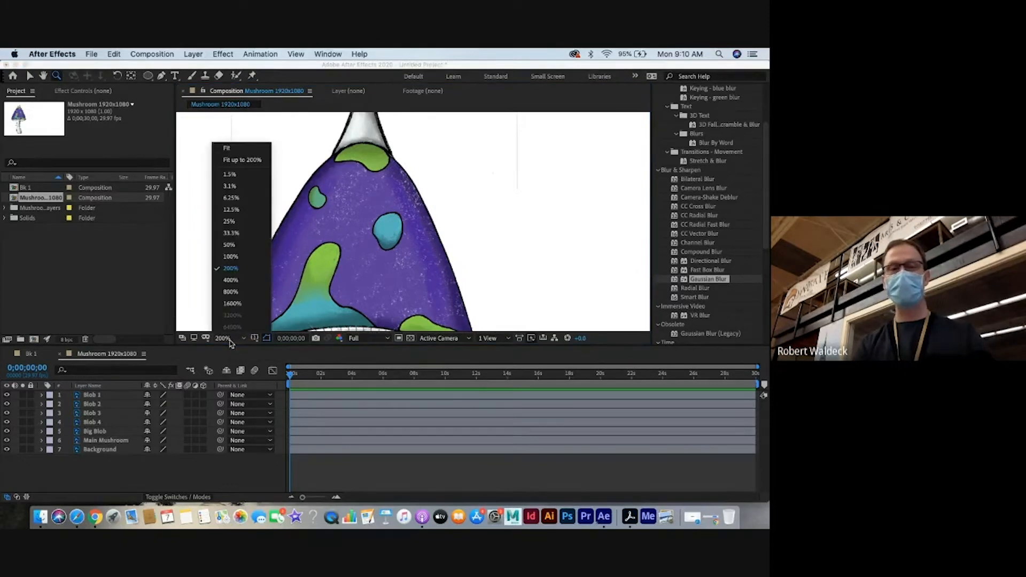
{"action": "left_click", "coordinate": [235, 158]}
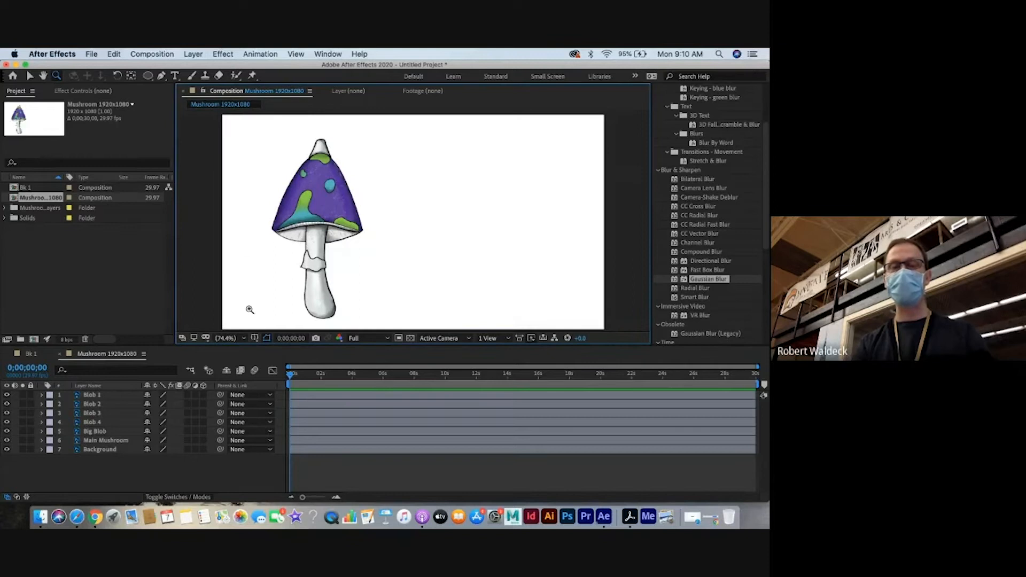
{"action": "left_click", "coordinate": [354, 213]}
{"action": "left_click", "coordinate": [239, 339]}
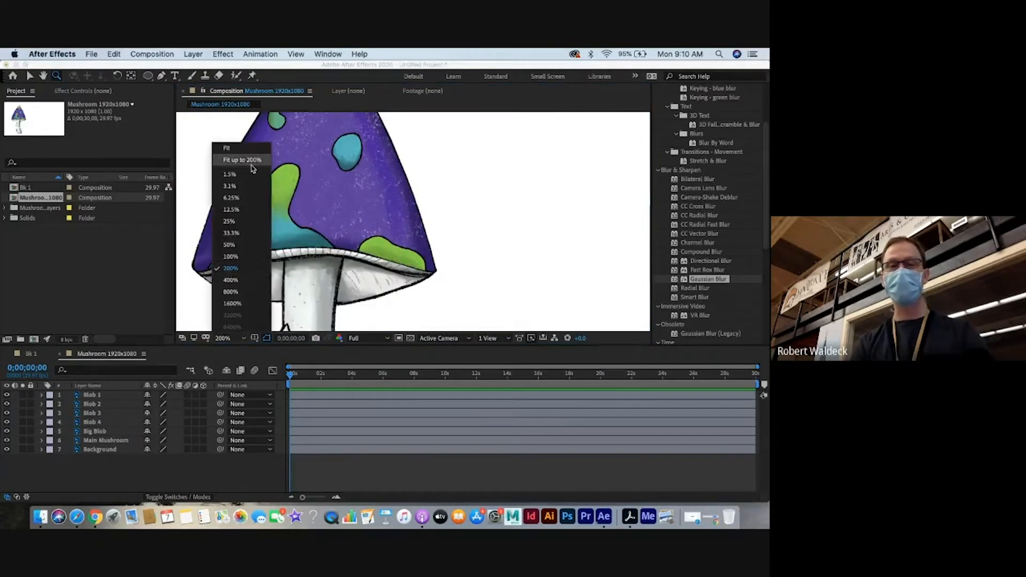
{"action": "left_click", "coordinate": [244, 153]}
Enlarge the composition view to 200% and centre it on the upper part of the mushroom cap
{"action": "left_click", "coordinate": [305, 171]}
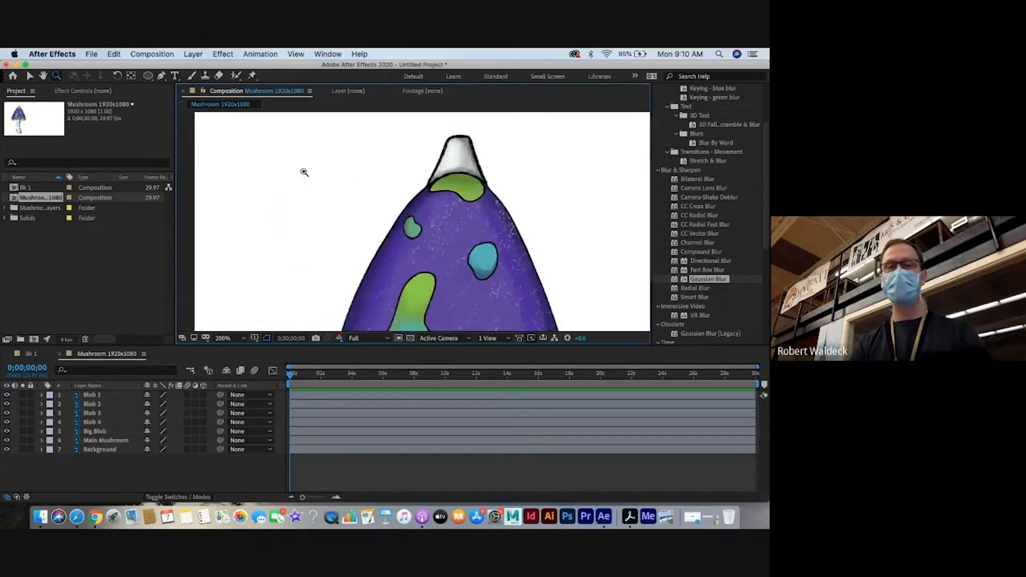
{"action": "key", "text": "h"}
{"action": "key", "text": "space"}
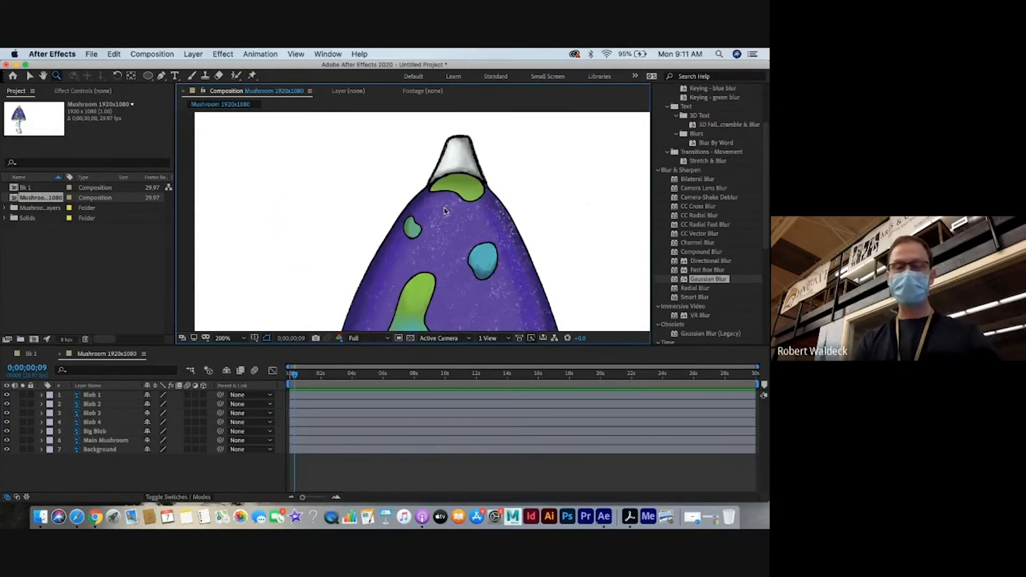
{"action": "key", "text": "h"}
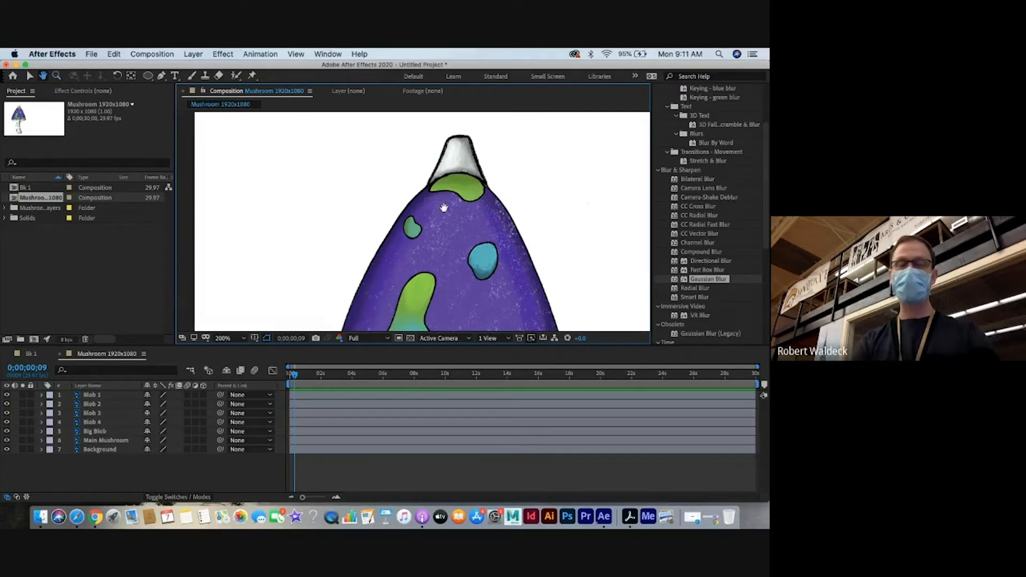
{"action": "left_click_drag", "start_coordinate": [465, 210], "coordinate": [366, 222]}
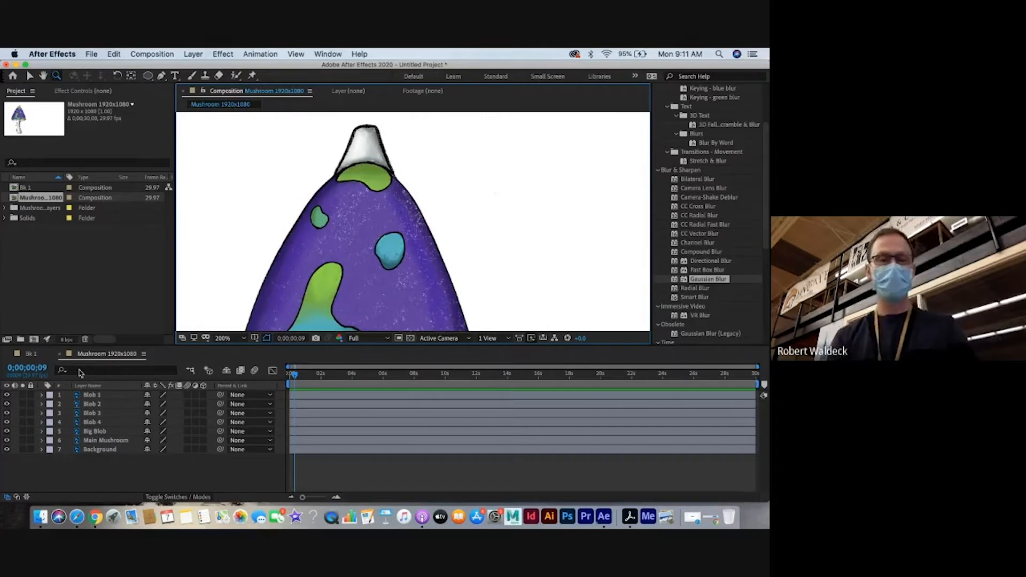
Identify the artwork on the blob layers, including Blob 1, Blob 3 and Big Blob, by hiding and reshowing them individually
{"action": "left_click", "coordinate": [6, 396]}
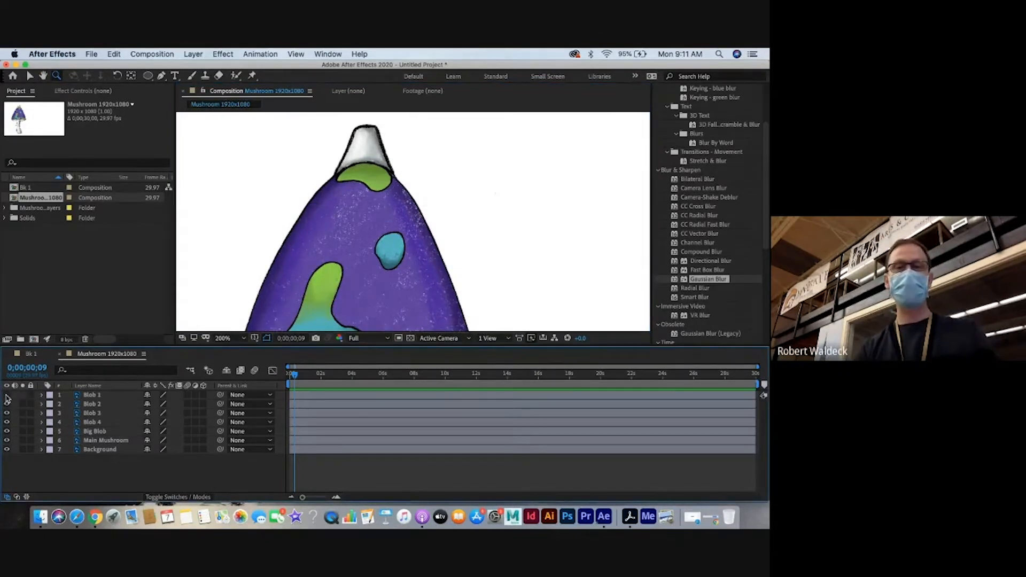
{"action": "left_click", "coordinate": [6, 395]}
{"action": "left_click", "coordinate": [7, 395]}
{"action": "left_click", "coordinate": [7, 395]}
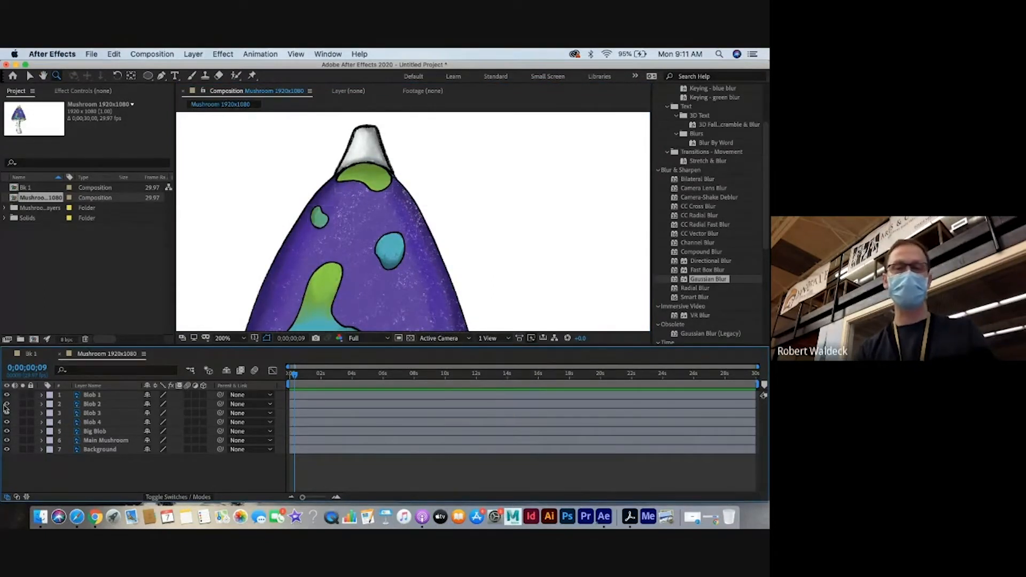
{"action": "left_click", "coordinate": [7, 413]}
{"action": "left_click", "coordinate": [7, 413]}
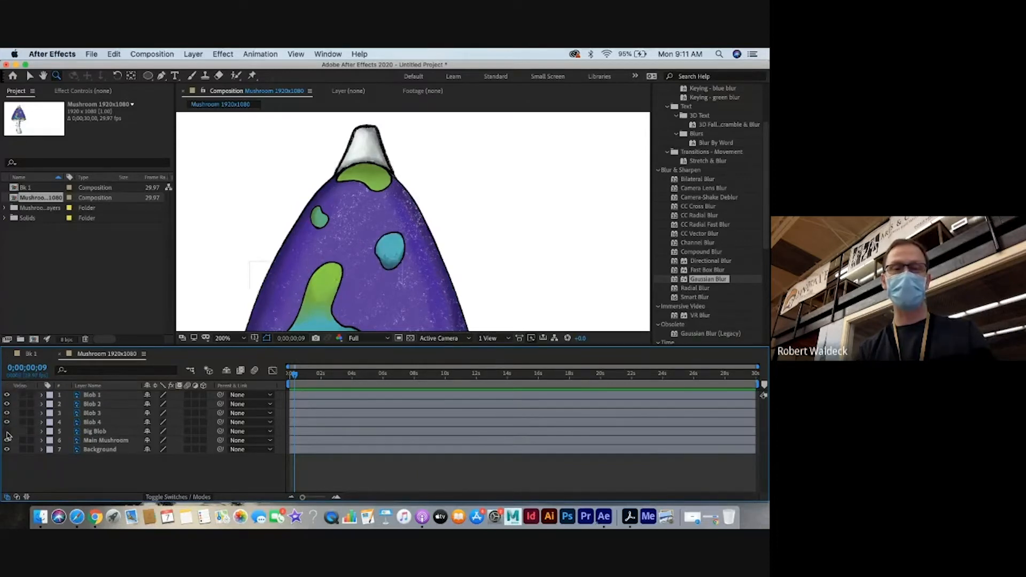
{"action": "left_click", "coordinate": [7, 431]}
{"action": "left_click", "coordinate": [6, 431]}
{"action": "left_click", "coordinate": [7, 403]}
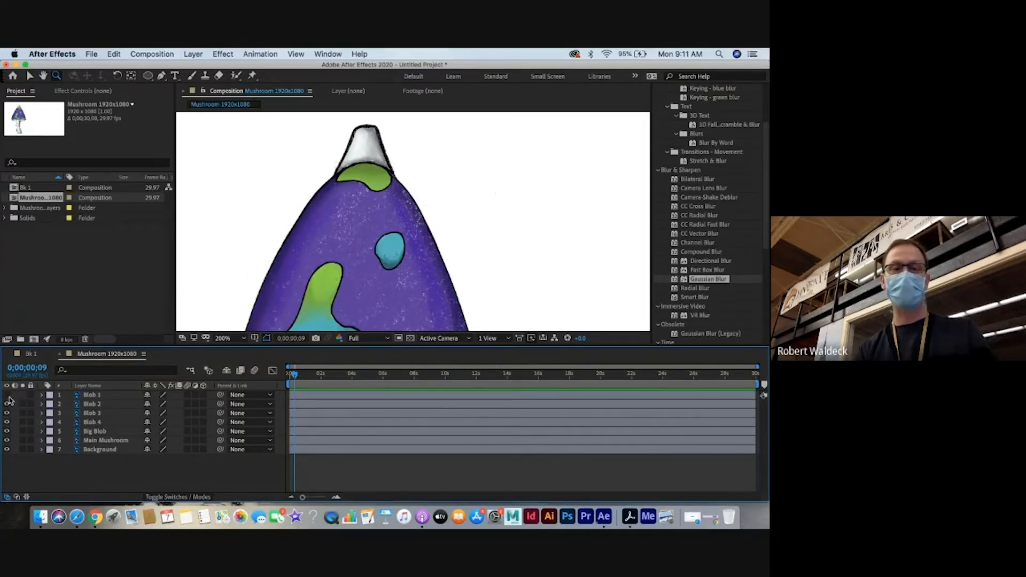
{"action": "left_click", "coordinate": [7, 403]}
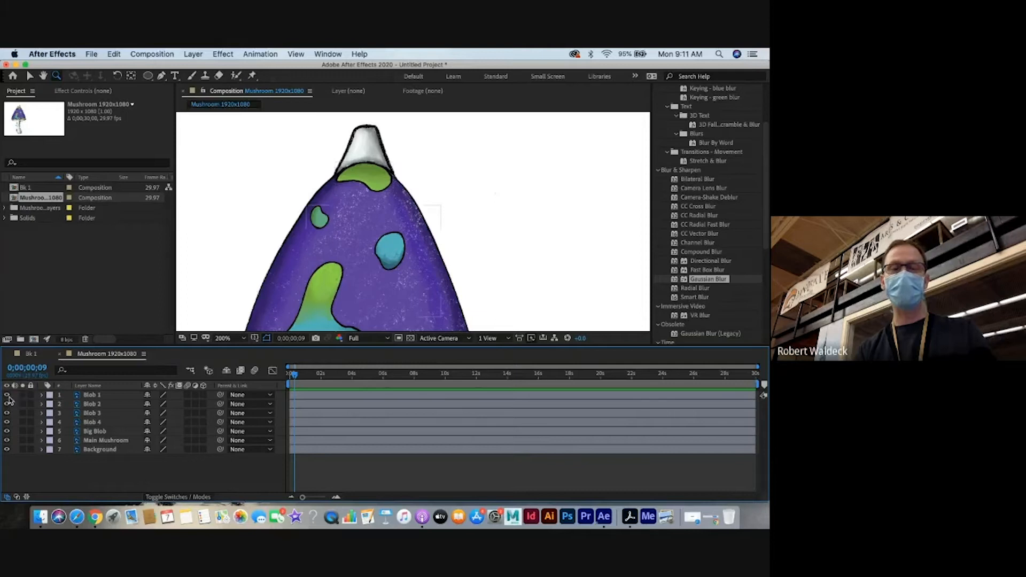
Reveal the transform properties of the Blob 1 layer and set its rotation to 2x+0.0°
{"action": "left_click", "coordinate": [42, 395]}
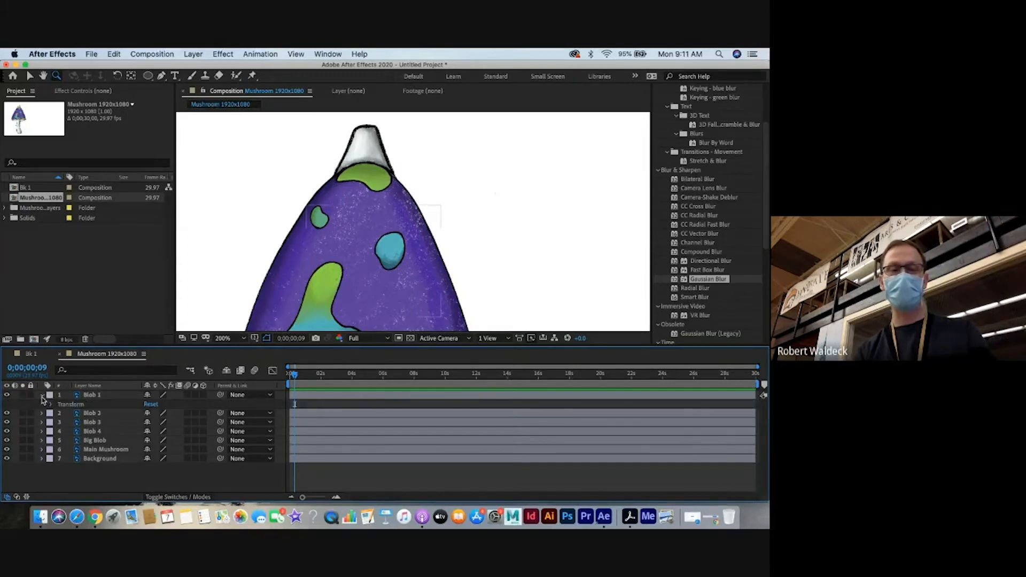
{"action": "left_click", "coordinate": [52, 405]}
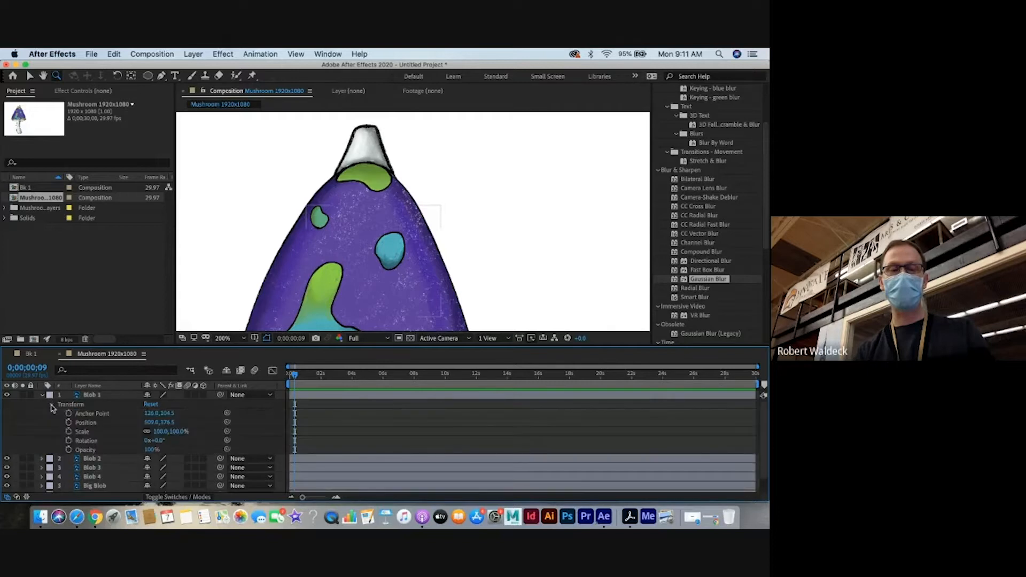
{"action": "mouse_move", "coordinate": [146, 440]}
{"action": "left_mouse_down"}
{"action": "mouse_move", "coordinate": [176, 440]}
{"action": "mouse_move", "coordinate": [145, 439]}
{"action": "left_mouse_up"}
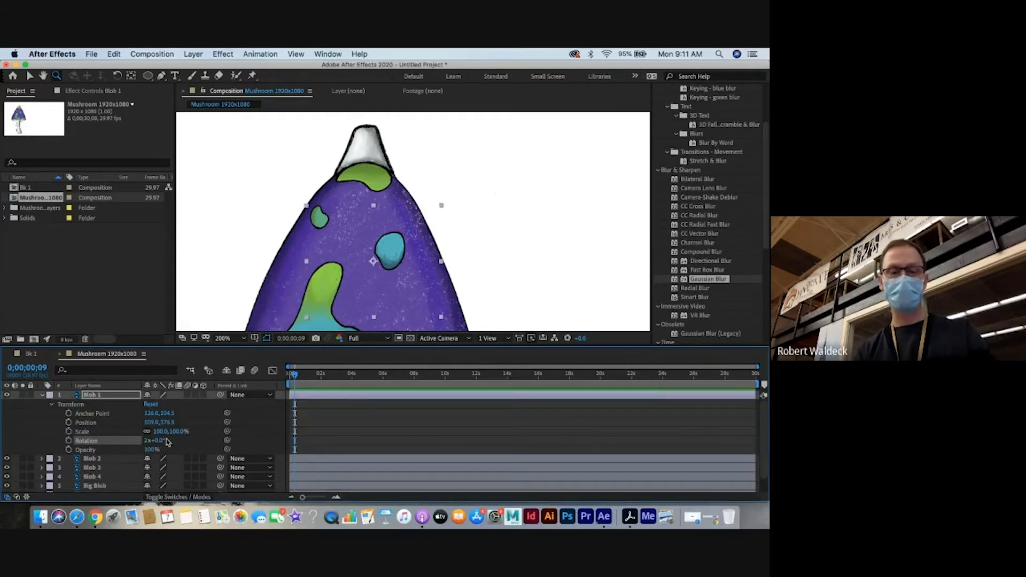
Undo the full-turn rotation of Blob 1, and try out rotation and scale changes on the layer before reverting them
{"action": "key", "text": "super+z"}
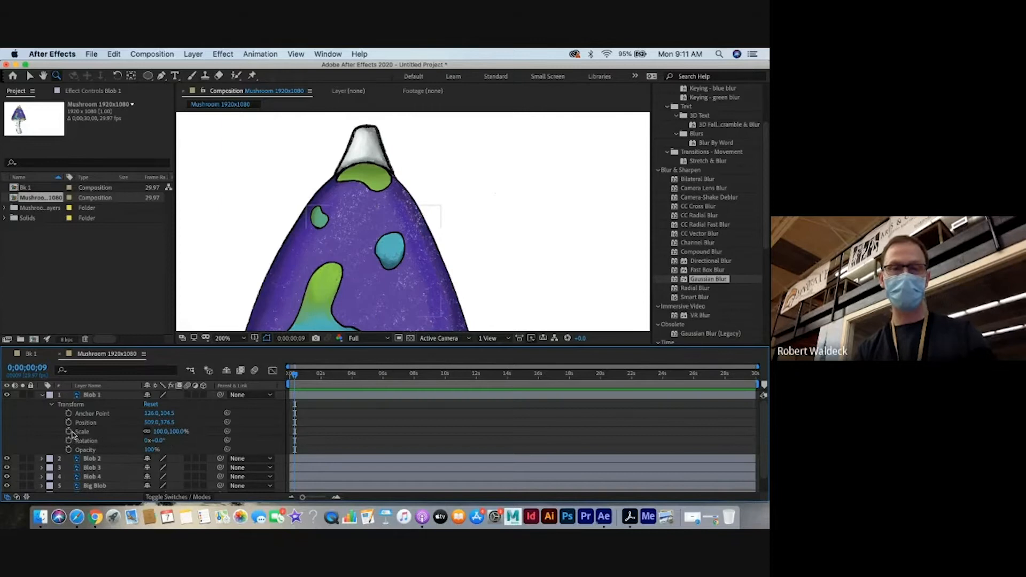
{"action": "left_click", "coordinate": [7, 396]}
{"action": "left_click", "coordinate": [6, 395]}
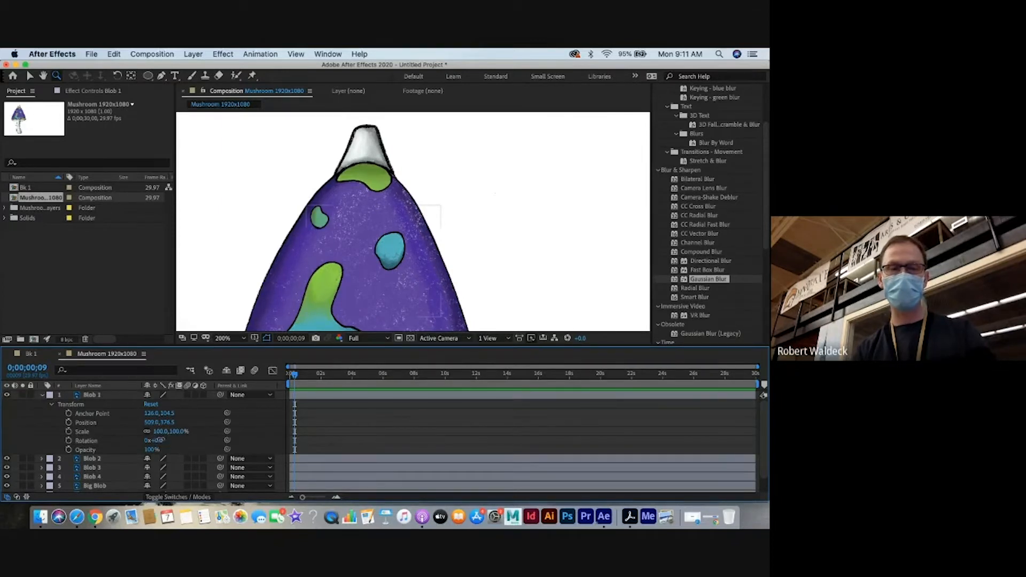
{"action": "left_click_drag", "start_coordinate": [156, 440], "coordinate": [178, 431]}
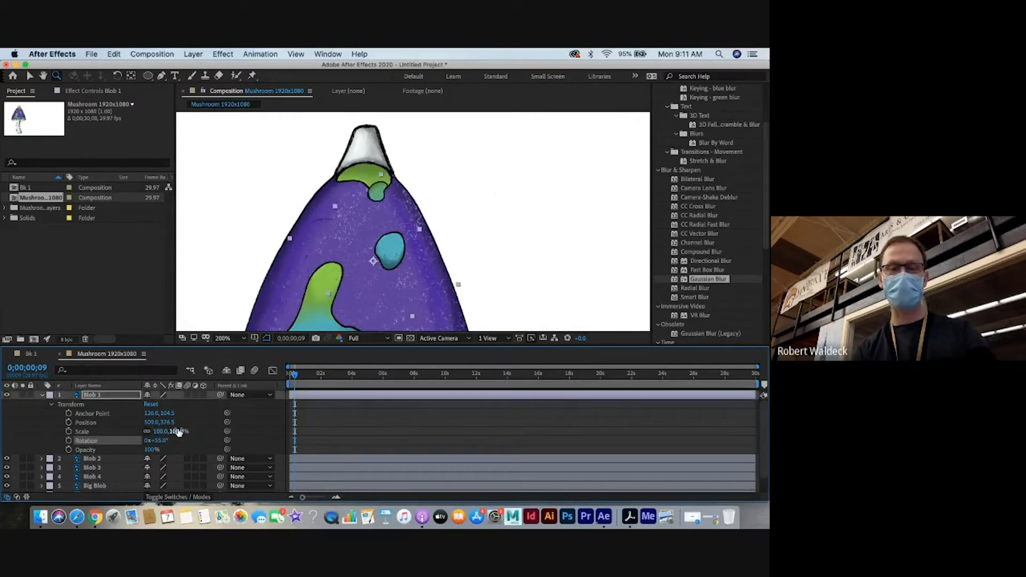
{"action": "key", "text": "super+z"}
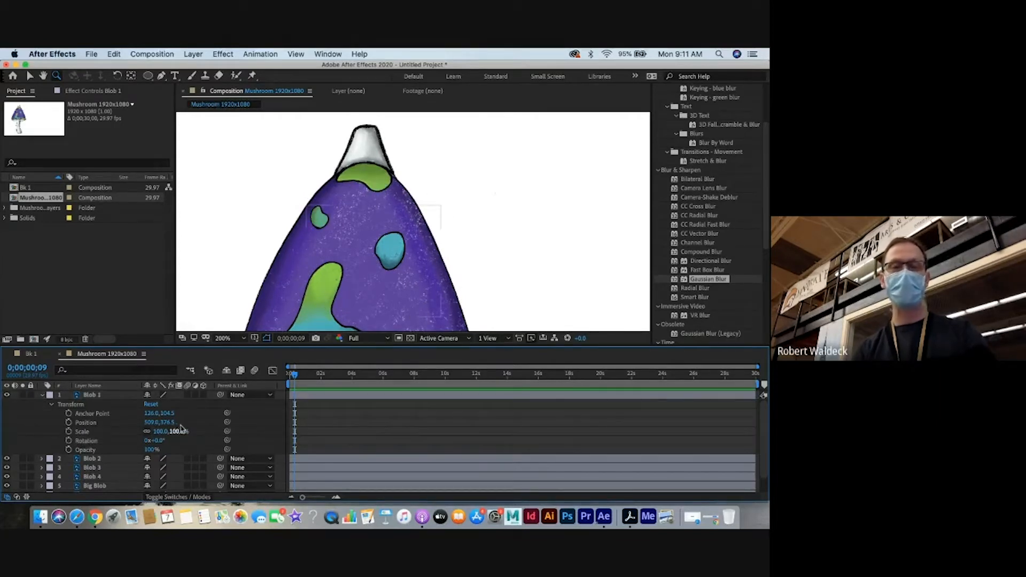
{"action": "left_click_drag", "start_coordinate": [179, 432], "coordinate": [188, 429]}
{"action": "key", "text": "super+z"}
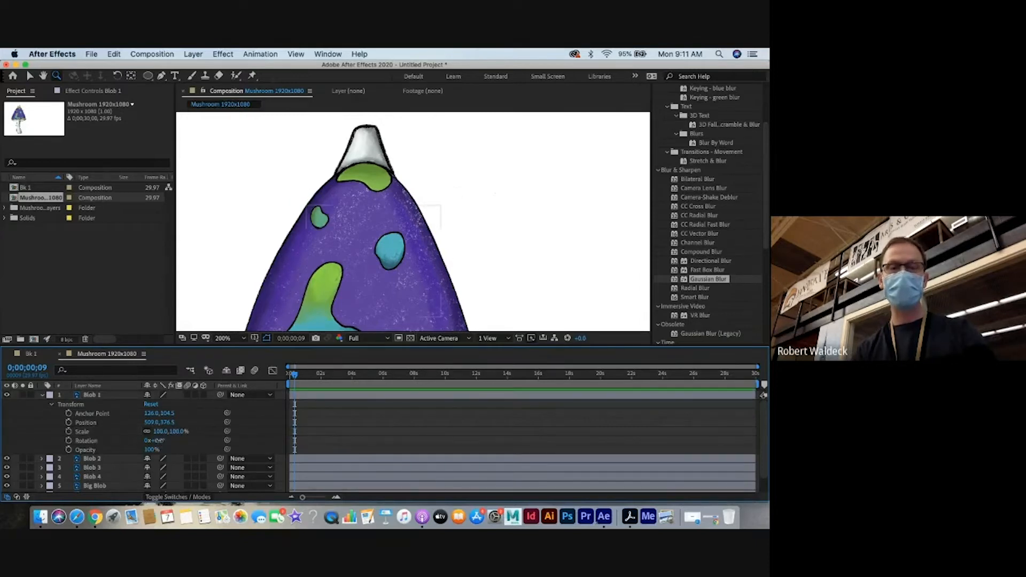
Rotate the Blob 1 layer to 23° and move its anchor point onto the centre of the small green spot
{"action": "left_click_drag", "start_coordinate": [158, 439], "coordinate": [171, 440]}
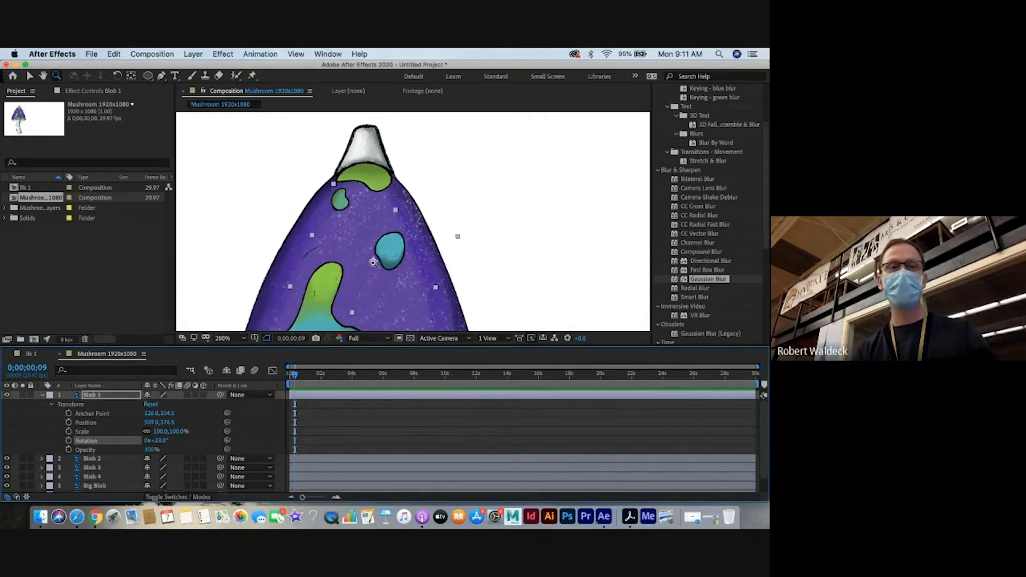
{"action": "left_click", "coordinate": [131, 78]}
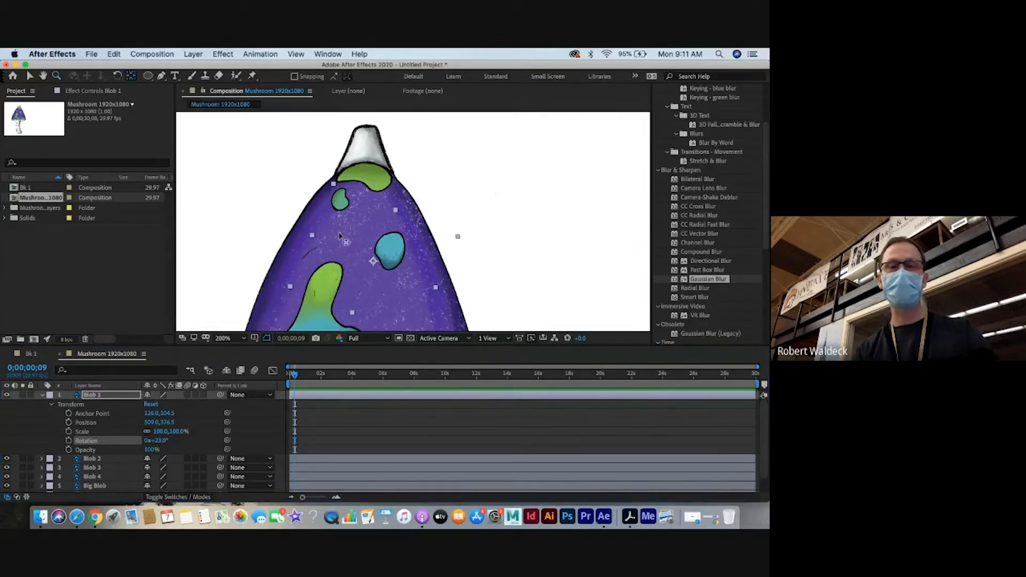
{"action": "left_click_drag", "start_coordinate": [373, 260], "coordinate": [342, 202]}
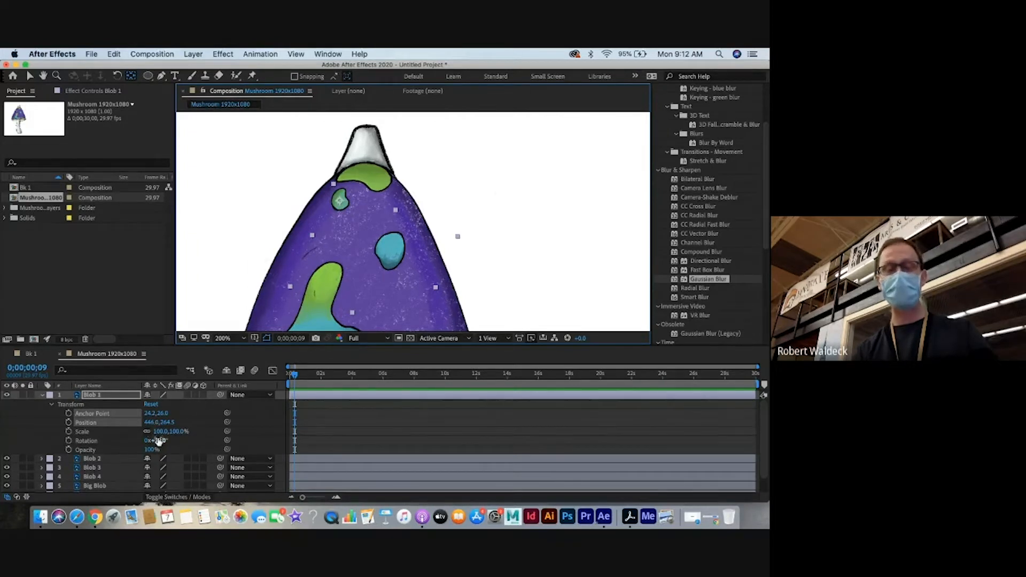
Test Blob 1's rotation around its new anchor point, leave it at 35°, and collapse the layer's properties
{"action": "left_click_drag", "start_coordinate": [157, 443], "coordinate": [128, 426]}
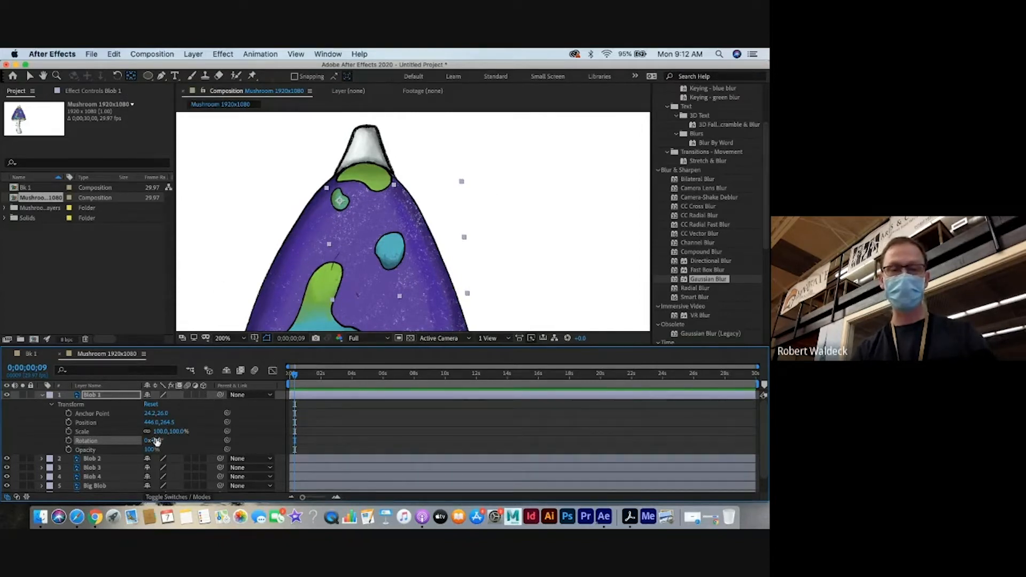
{"action": "left_click_drag", "start_coordinate": [154, 440], "coordinate": [174, 437]}
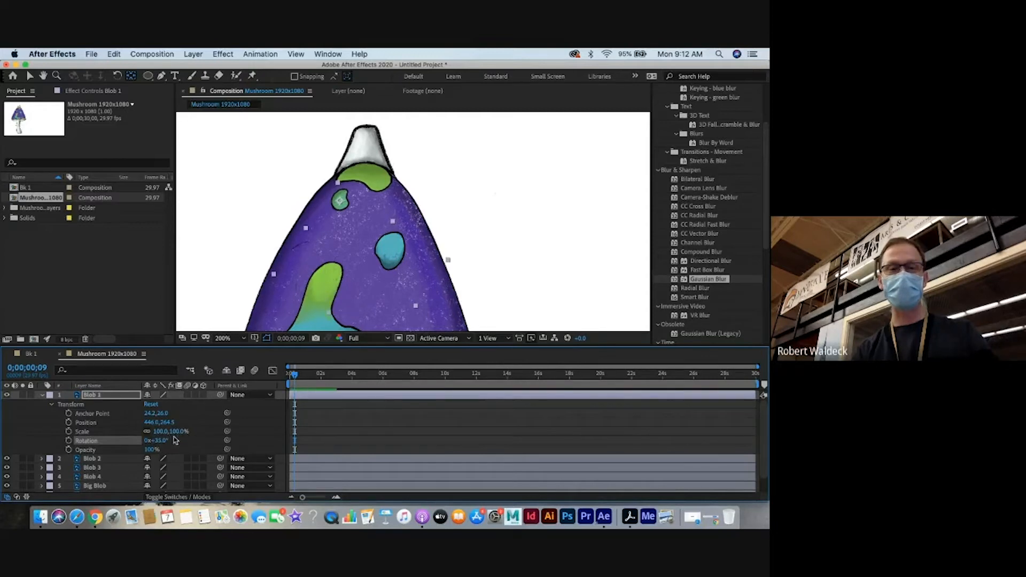
{"action": "left_click", "coordinate": [52, 405]}
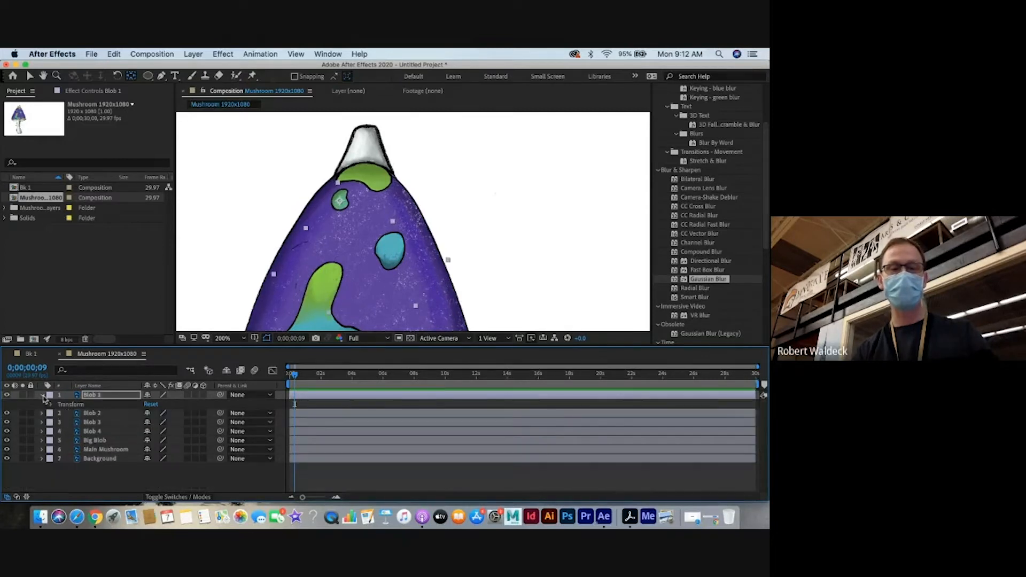
{"action": "left_click", "coordinate": [41, 395]}
{"action": "left_click", "coordinate": [91, 396]}
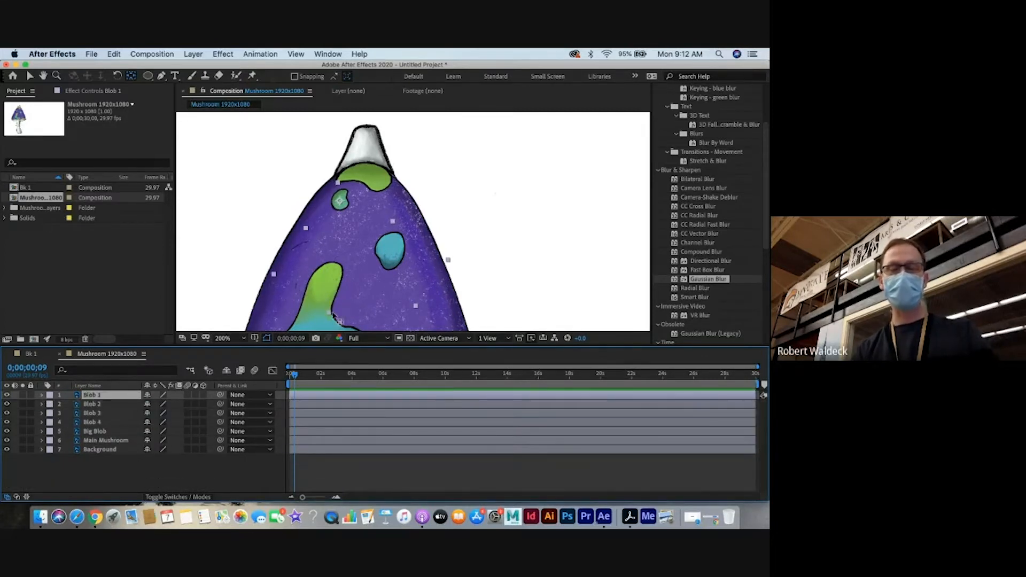
Identify the Big Blob layer's artwork on the lower part of the mushroom cap by hiding and reshowing it
{"action": "left_click_drag", "start_coordinate": [355, 307], "coordinate": [388, 238]}
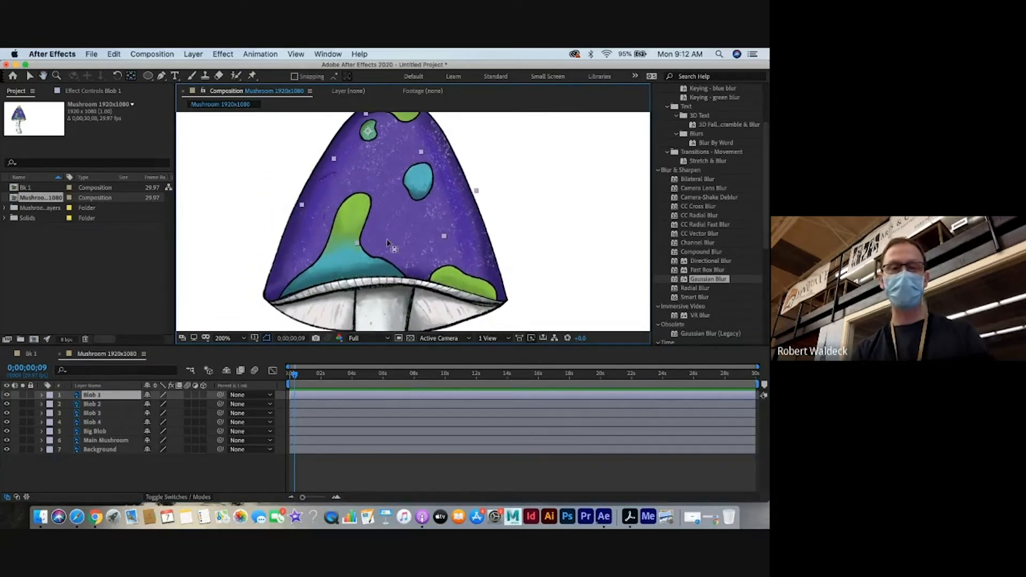
{"action": "left_click", "coordinate": [6, 432]}
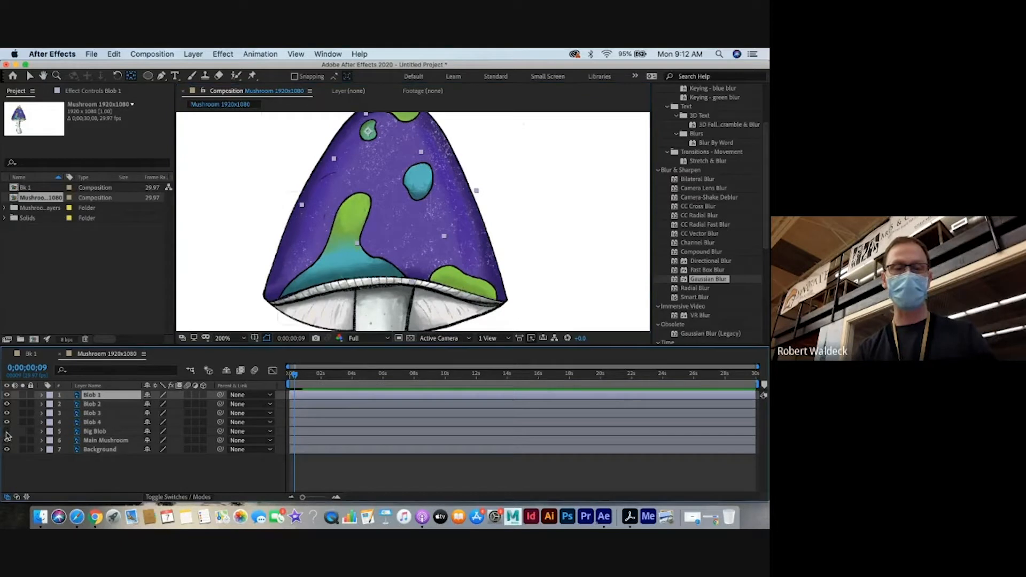
{"action": "left_click", "coordinate": [7, 432]}
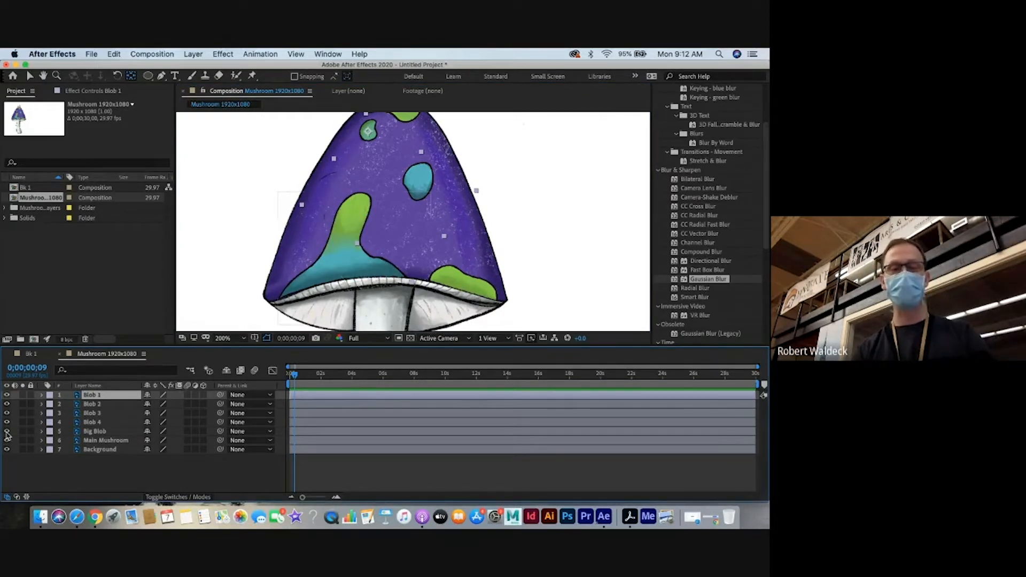
Place five puppet pins on the Big Blob layer: one at the tip, one on the neck, and three along the base
{"action": "left_click", "coordinate": [94, 431]}
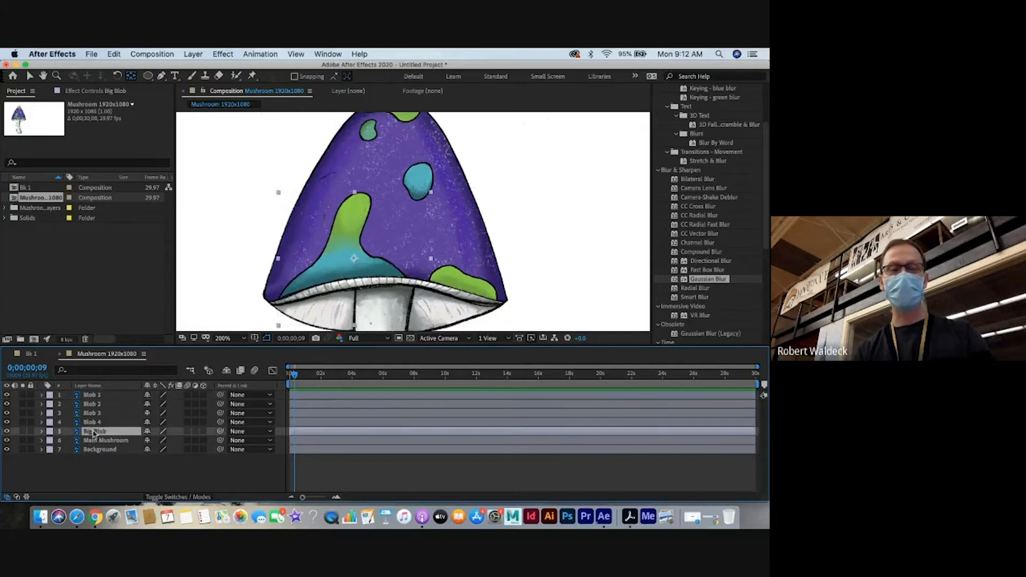
{"action": "left_click", "coordinate": [253, 77]}
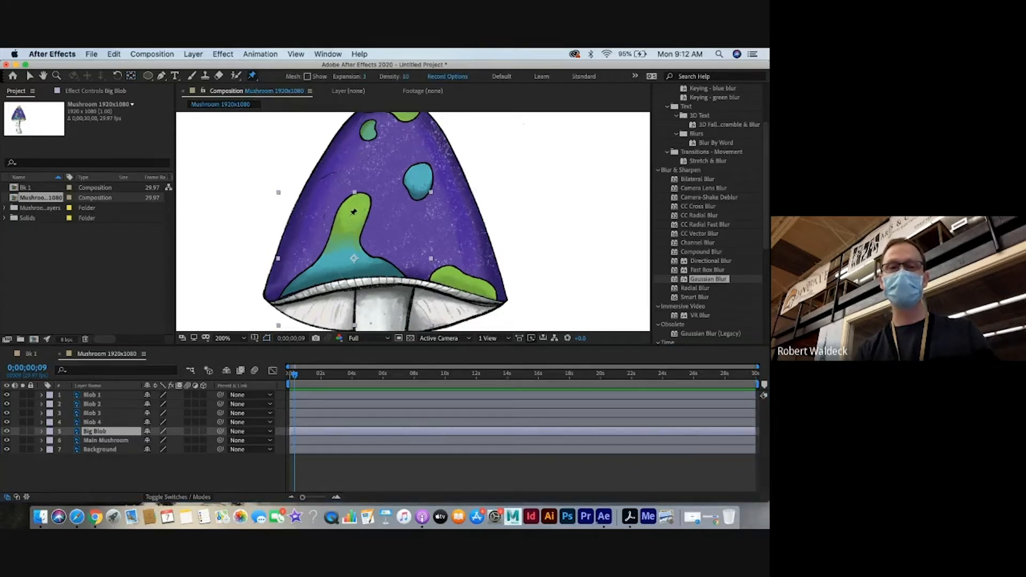
{"action": "left_click", "coordinate": [356, 206]}
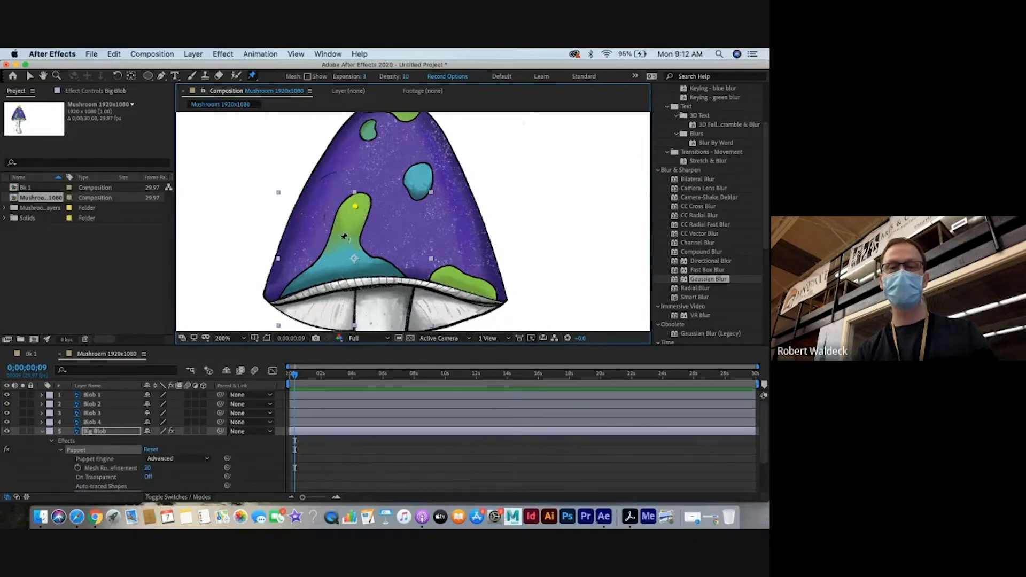
{"action": "left_click", "coordinate": [339, 237]}
{"action": "left_click", "coordinate": [309, 277]}
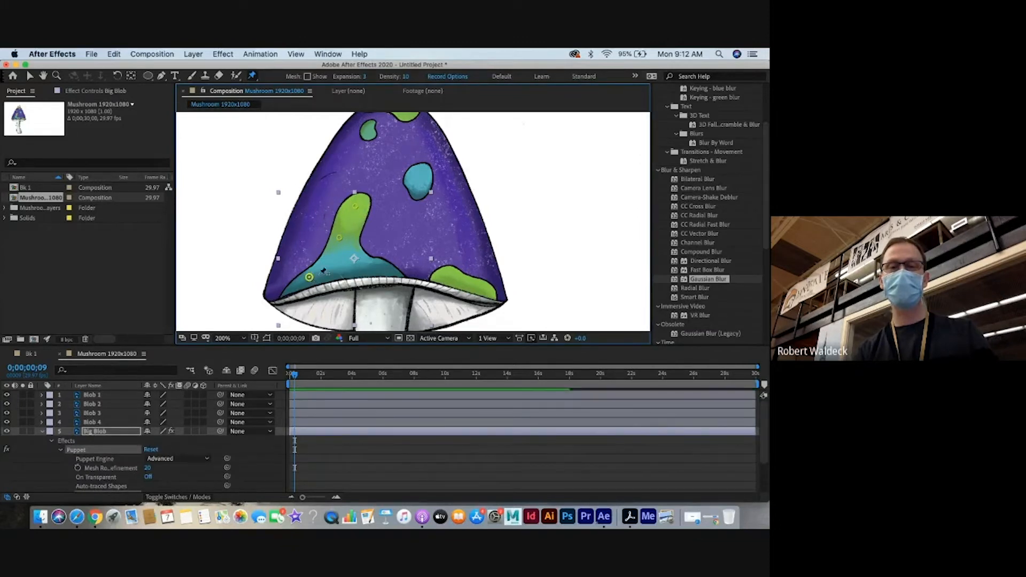
{"action": "left_click", "coordinate": [344, 267]}
{"action": "left_click", "coordinate": [377, 268]}
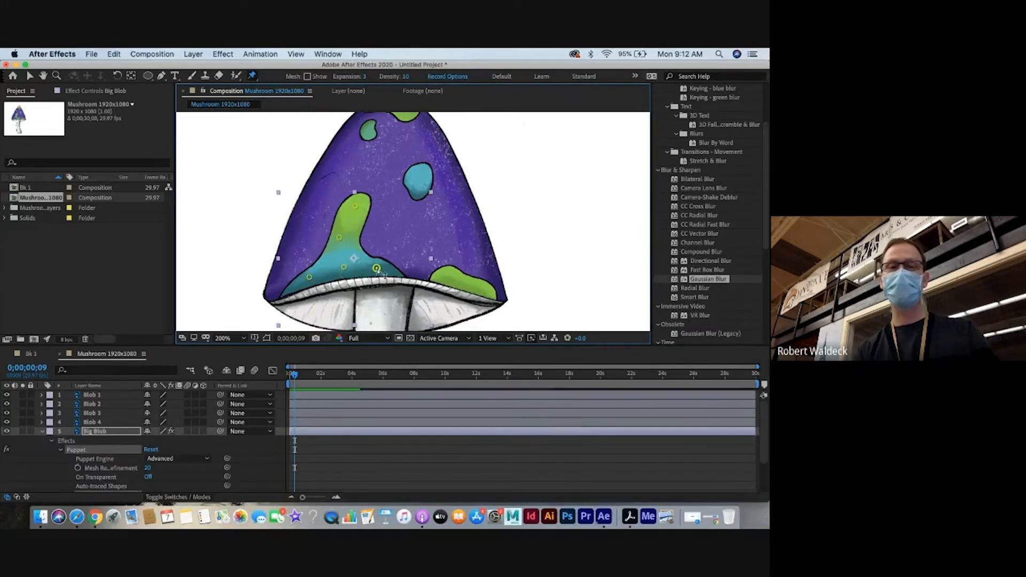
Try bending the tip of Big Blob slightly to the right with its top puppet pin, and undo the bend
{"action": "left_click", "coordinate": [30, 76]}
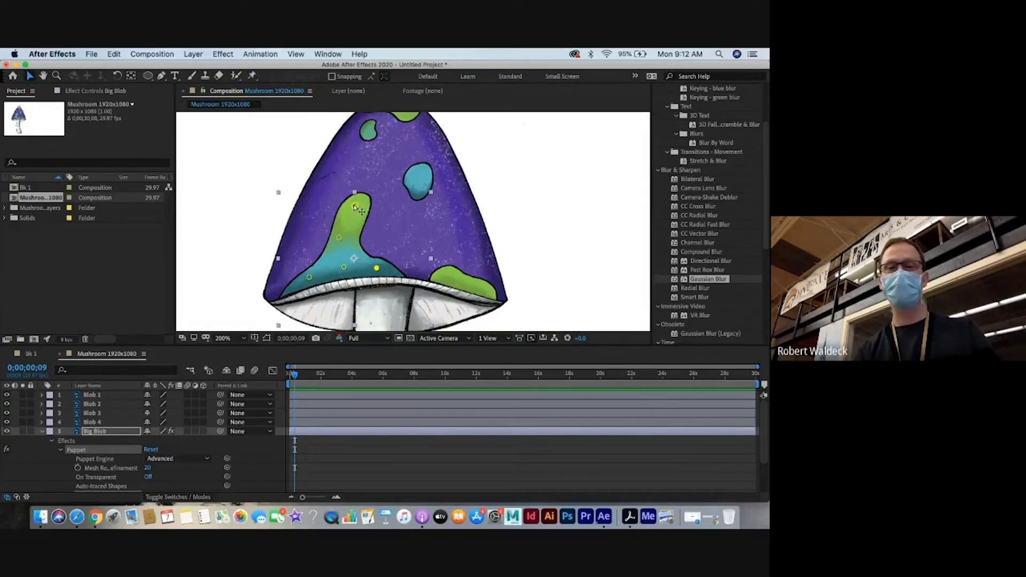
{"action": "mouse_move", "coordinate": [355, 206]}
{"action": "left_mouse_down"}
{"action": "mouse_move", "coordinate": [347, 193]}
{"action": "mouse_move", "coordinate": [340, 201]}
{"action": "mouse_move", "coordinate": [374, 208]}
{"action": "mouse_move", "coordinate": [357, 199]}
{"action": "mouse_move", "coordinate": [363, 208]}
{"action": "left_mouse_up"}
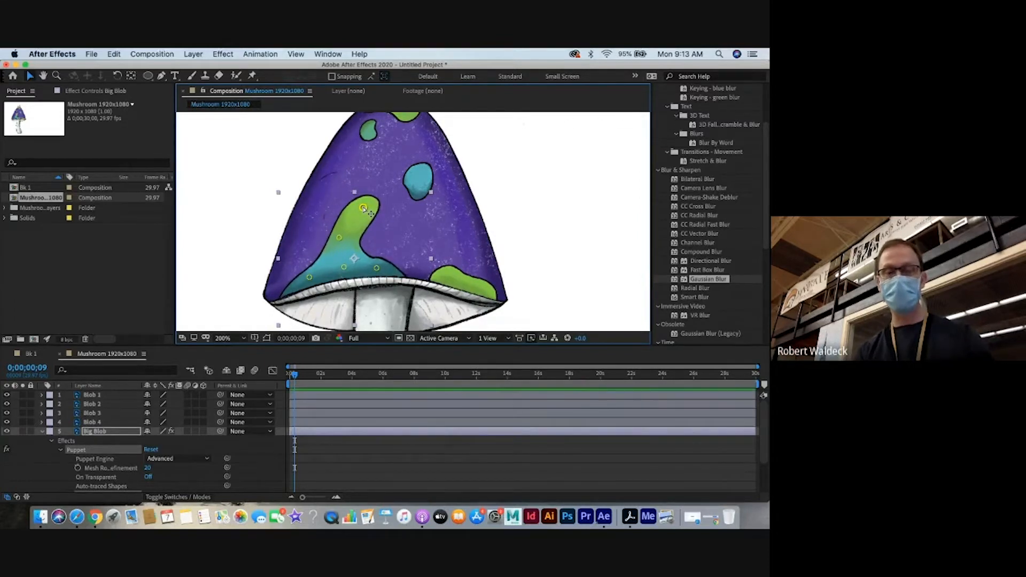
{"action": "key", "text": "super+z"}
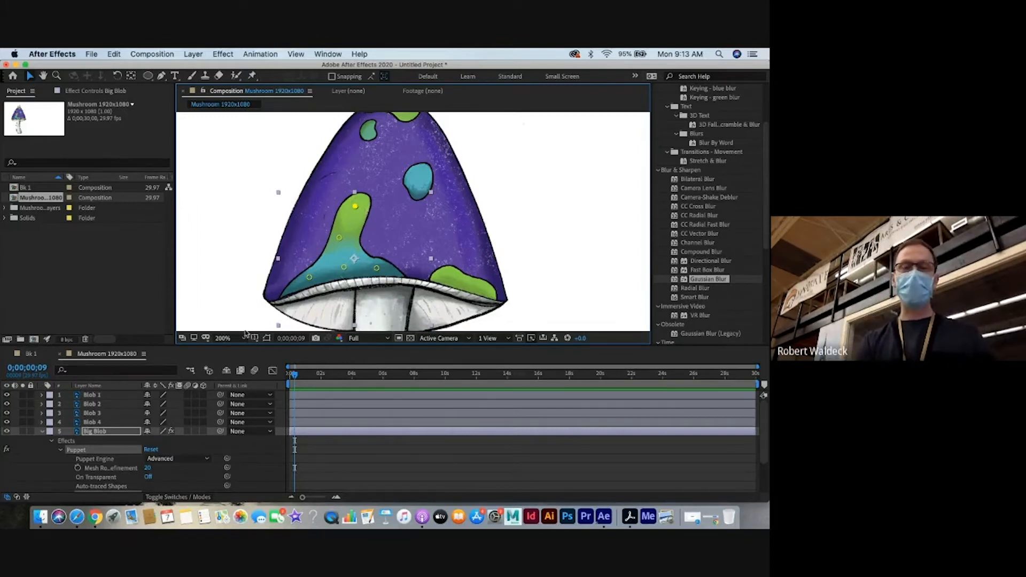
{"action": "scroll", "coordinate": [133, 422], "scroll_direction": "down", "scroll_amount": 2}
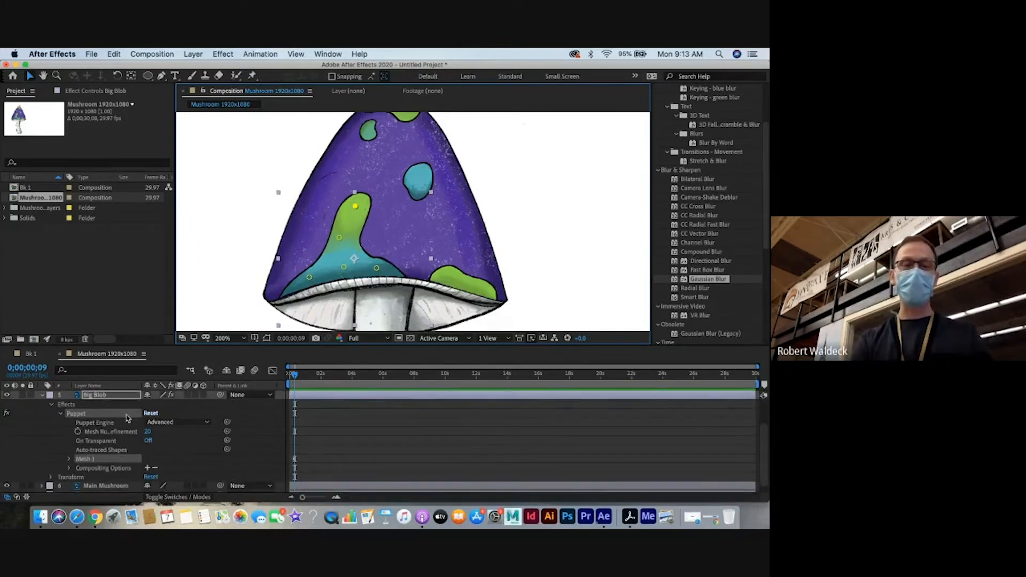
{"action": "left_click", "coordinate": [61, 414]}
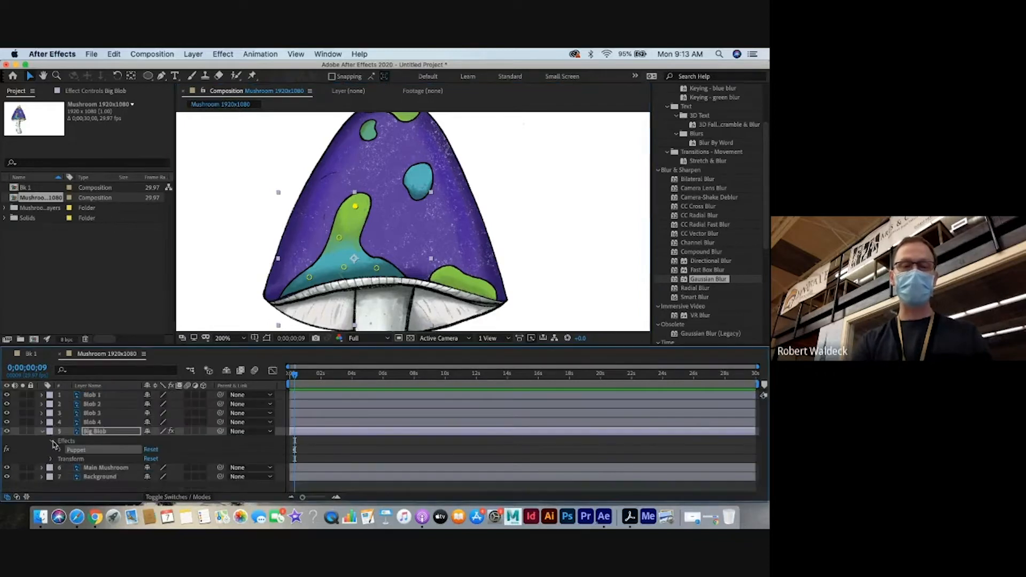
{"action": "left_click", "coordinate": [51, 441]}
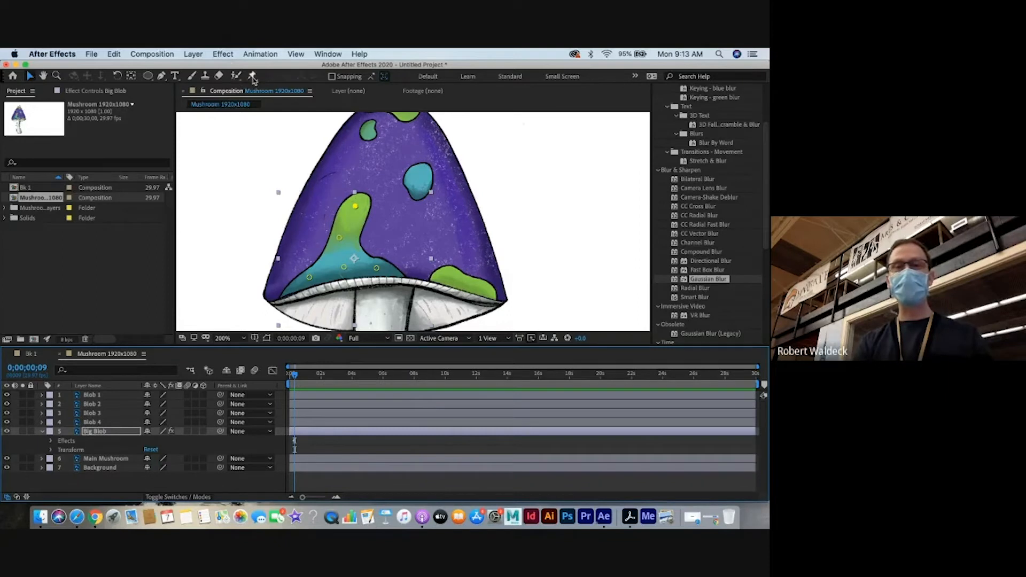
Expand Big Blob's Puppet effect through Mesh 1 and Deform to reveal the position property of Puppet Pin 1
{"action": "left_click", "coordinate": [51, 441]}
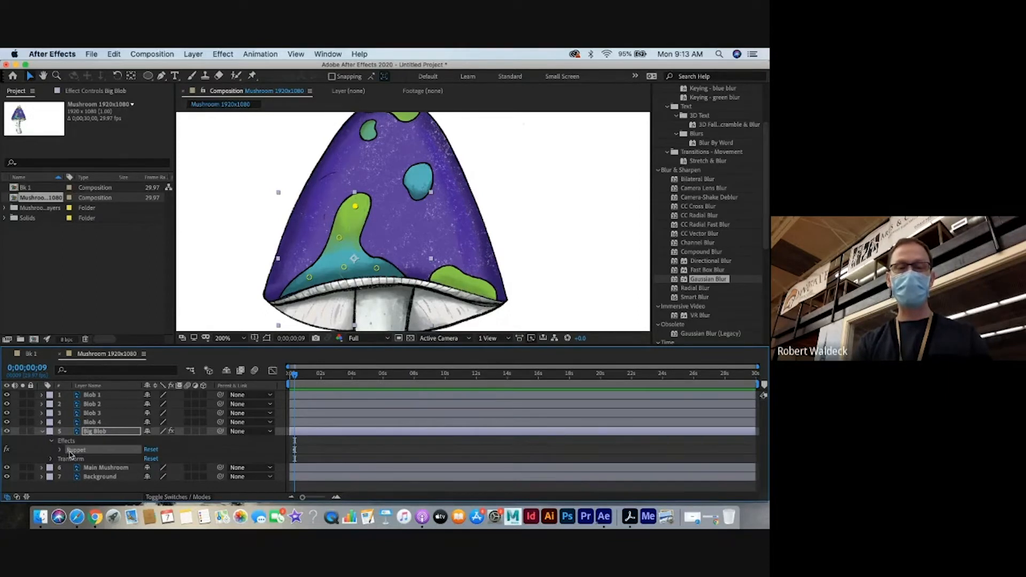
{"action": "left_click", "coordinate": [60, 451]}
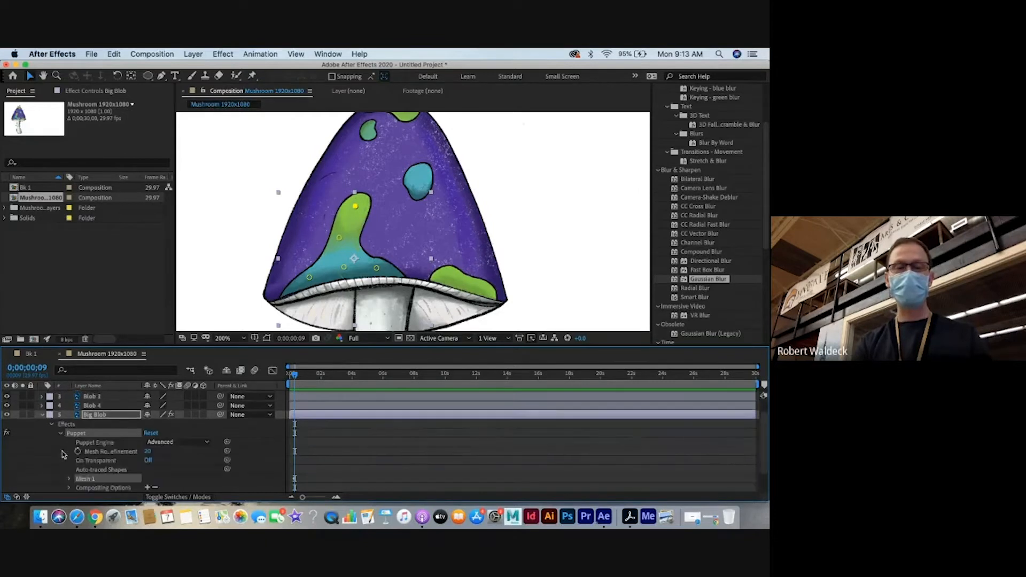
{"action": "scroll", "coordinate": [63, 454], "scroll_direction": "down", "scroll_amount": 3}
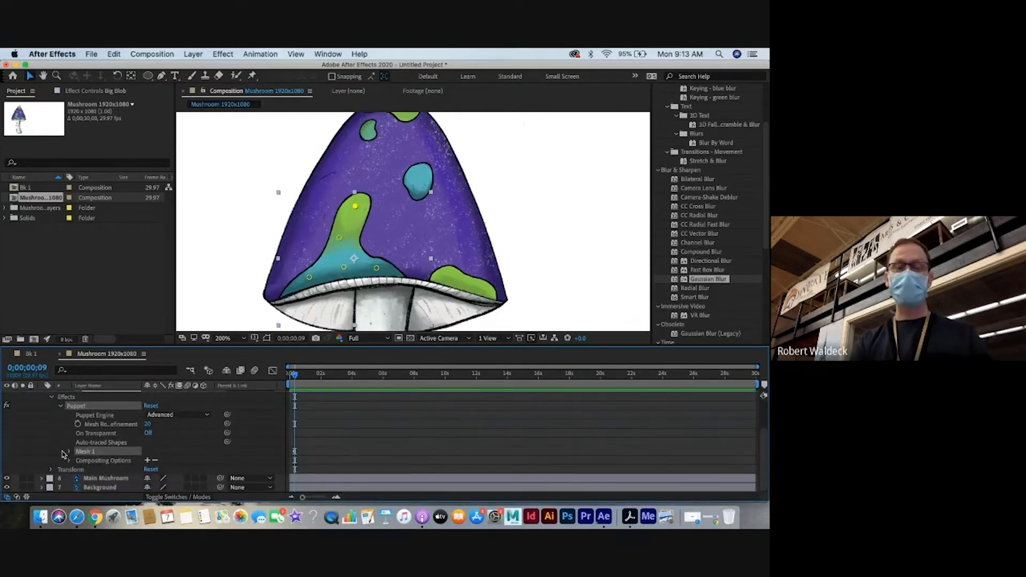
{"action": "left_click", "coordinate": [70, 452]}
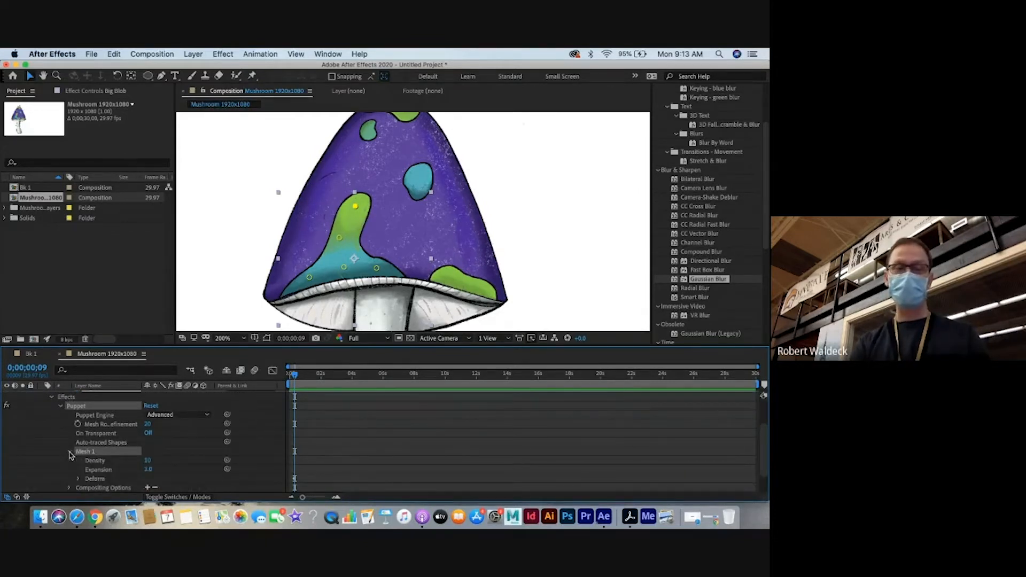
{"action": "scroll", "coordinate": [70, 454], "scroll_direction": "down", "scroll_amount": 2}
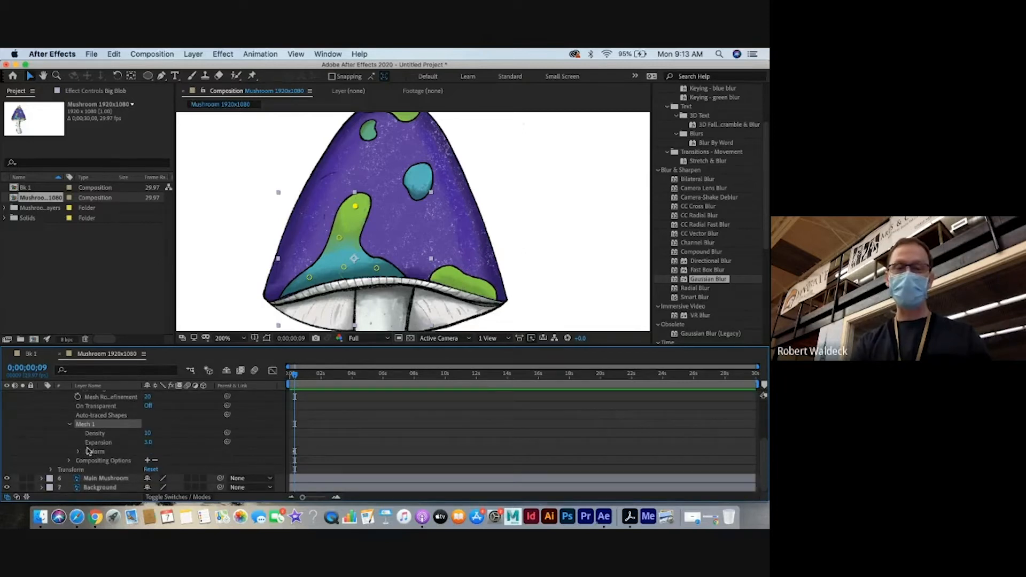
{"action": "left_click", "coordinate": [78, 453]}
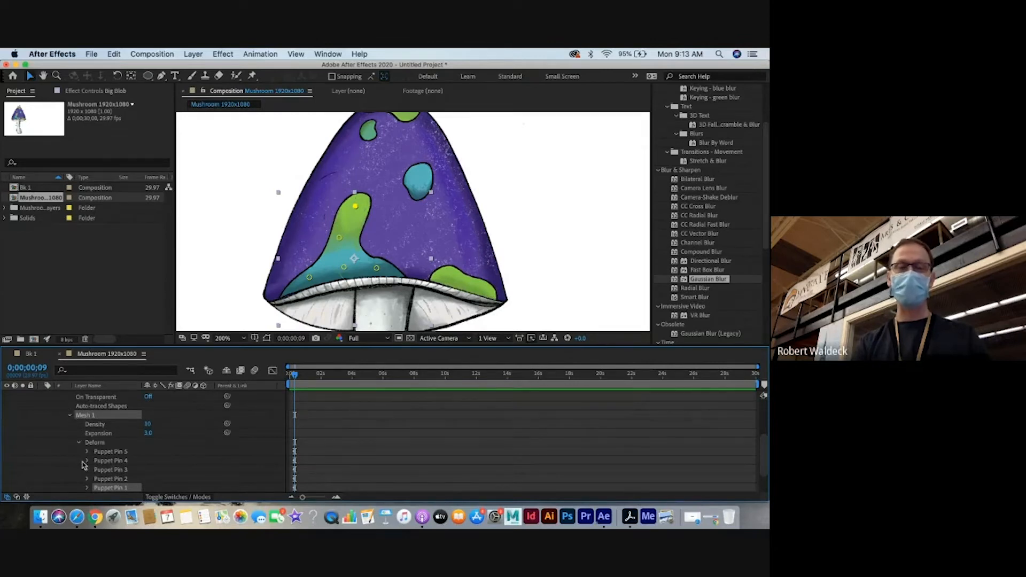
{"action": "scroll", "coordinate": [83, 464], "scroll_direction": "down", "scroll_amount": 3}
{"action": "scroll", "coordinate": [83, 464], "scroll_direction": "up", "scroll_amount": 1}
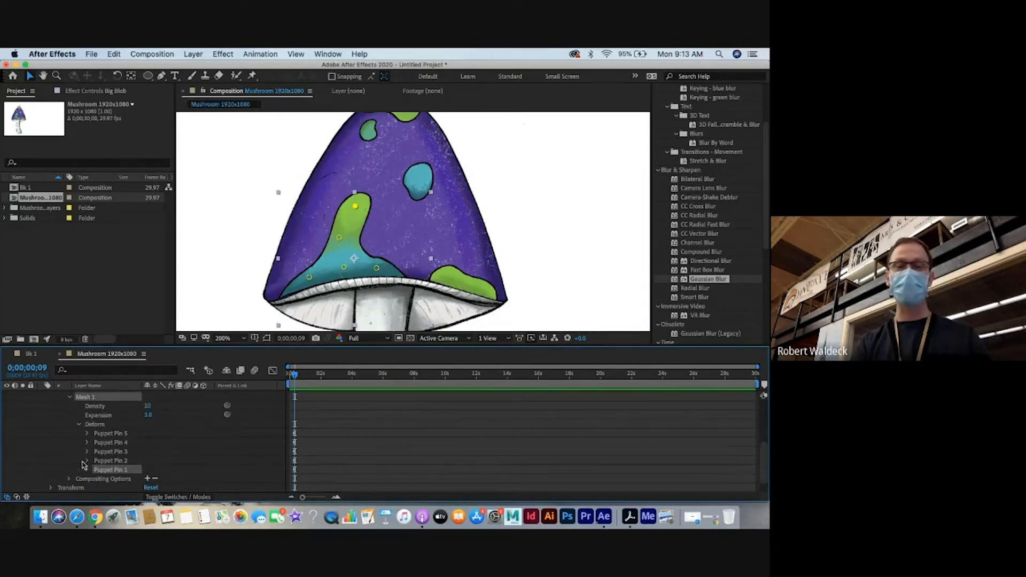
{"action": "left_click", "coordinate": [87, 470]}
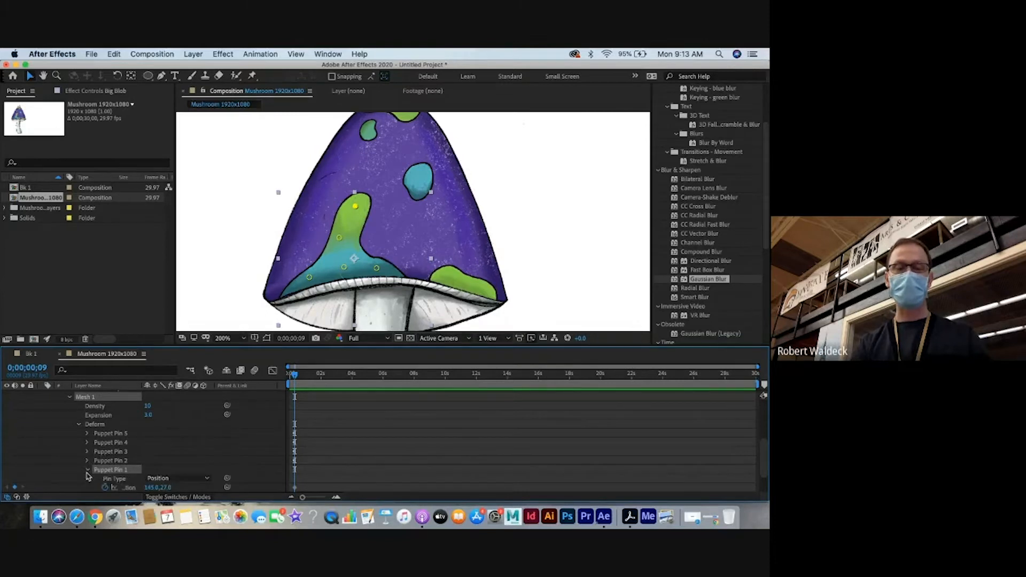
{"action": "scroll", "coordinate": [87, 475], "scroll_direction": "down", "scroll_amount": 1}
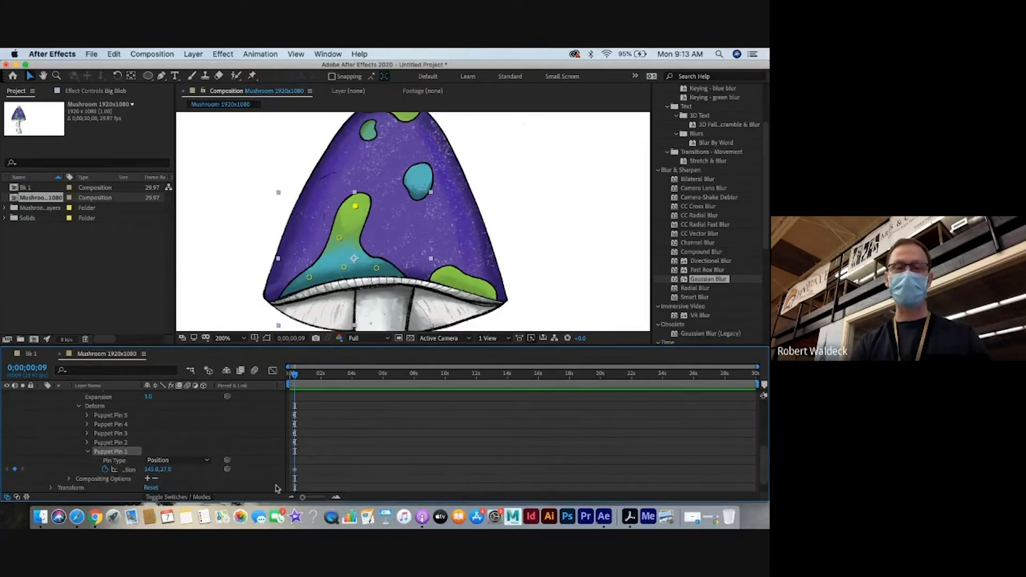
Keyframe Puppet Pin 1 to bend the tip left to 121, 26 at 0;00;01;12 and right to 149, 37 at 0;00;02;18, and preview it
{"action": "left_click", "coordinate": [294, 470]}
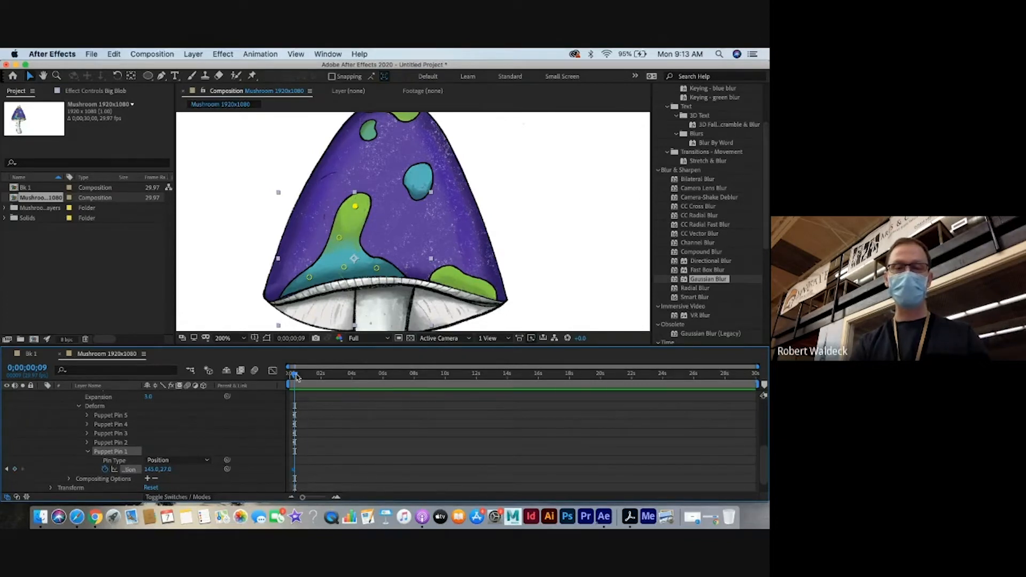
{"action": "left_click_drag", "start_coordinate": [295, 375], "coordinate": [314, 378]}
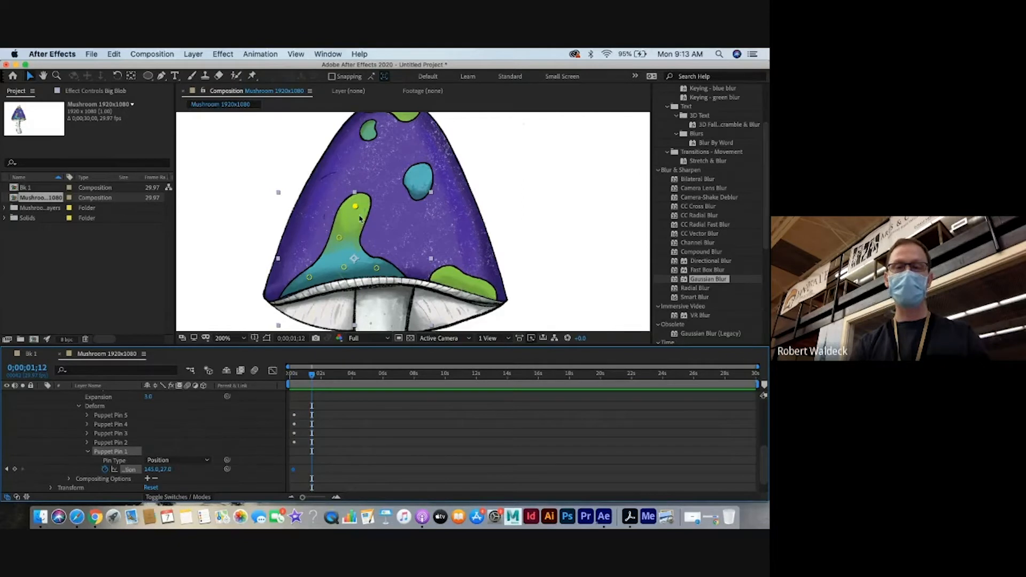
{"action": "left_click_drag", "start_coordinate": [355, 206], "coordinate": [342, 205]}
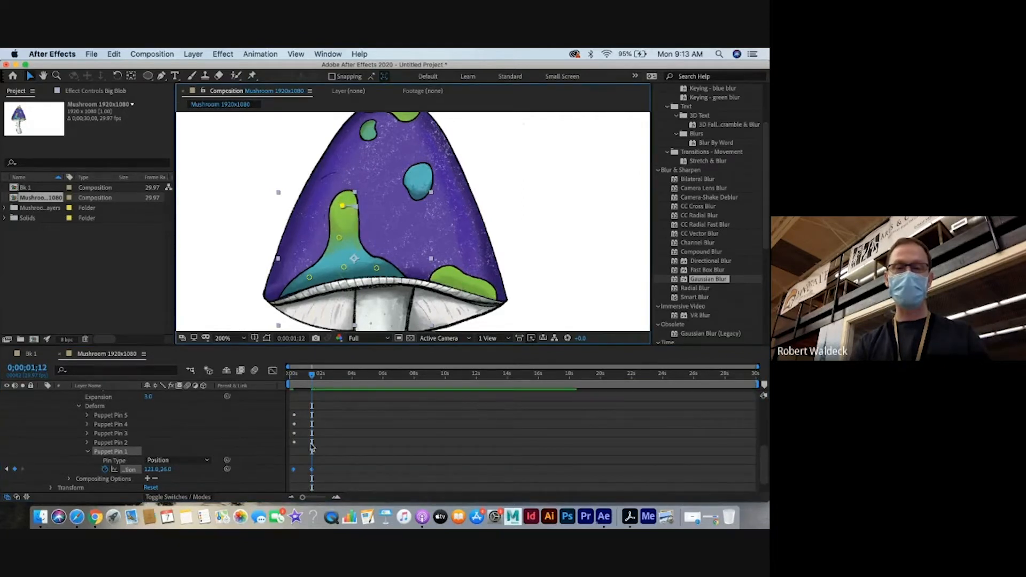
{"action": "left_click_drag", "start_coordinate": [312, 374], "coordinate": [330, 377]}
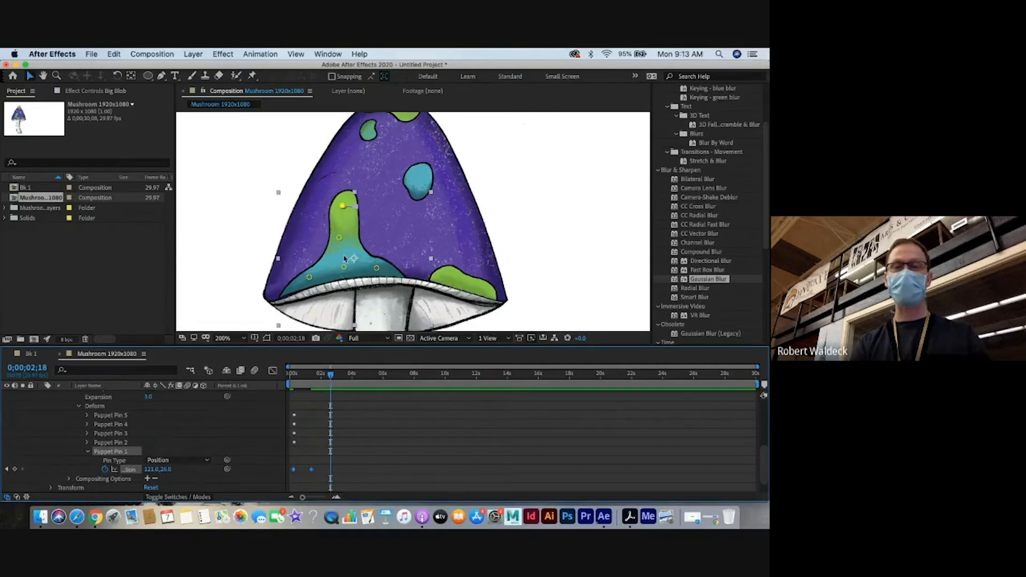
{"action": "left_click_drag", "start_coordinate": [343, 206], "coordinate": [357, 212]}
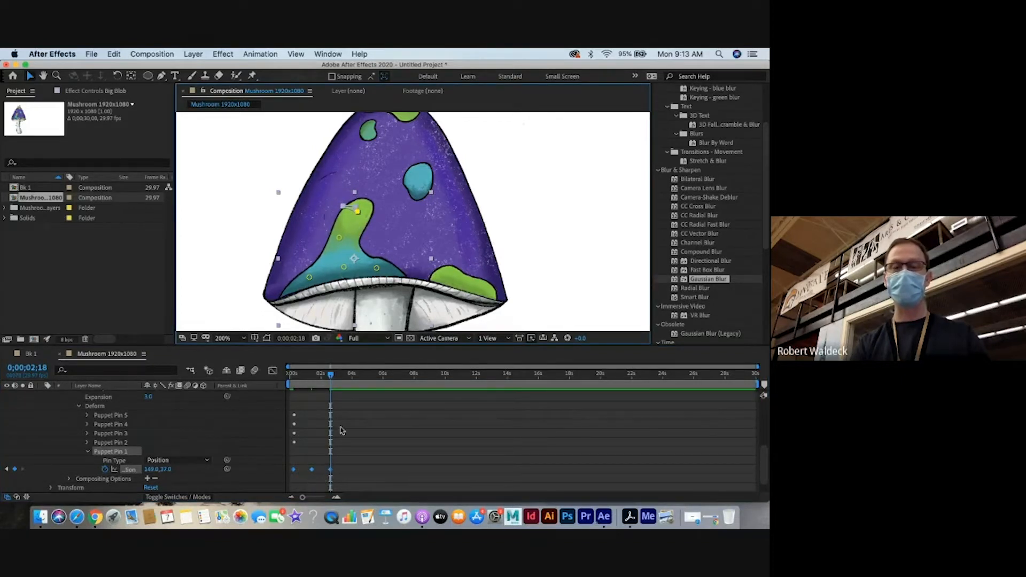
{"action": "left_click_drag", "start_coordinate": [330, 376], "coordinate": [287, 377]}
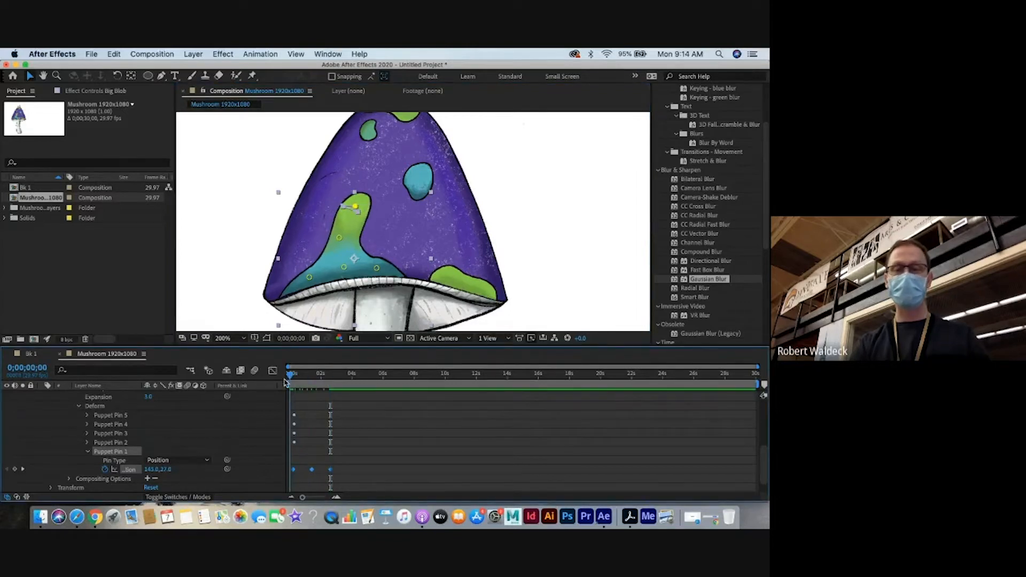
{"action": "key", "text": "space"}
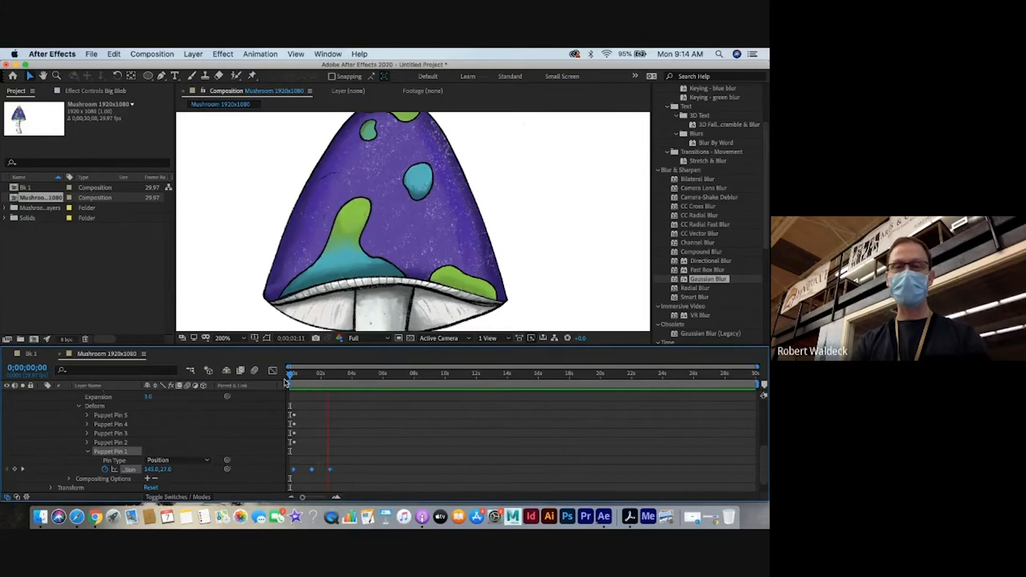
{"action": "key", "text": "space"}
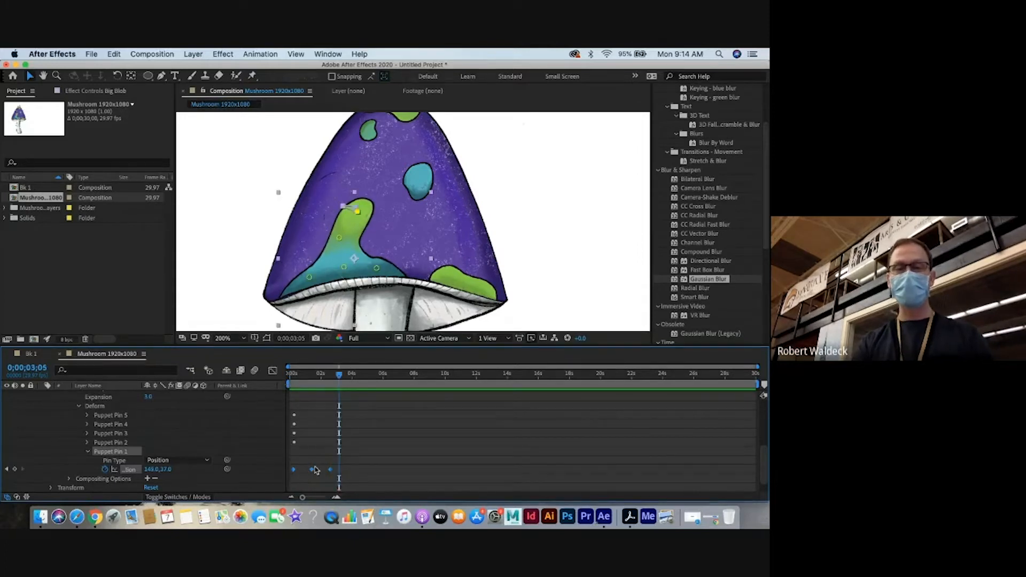
Tighten Puppet Pin 1's three position keyframes for a faster sway, with the first at time zero and the last at about 1.6 seconds
{"action": "mouse_move", "coordinate": [315, 470]}
{"action": "left_mouse_down"}
{"action": "mouse_move", "coordinate": [303, 472]}
{"action": "mouse_move", "coordinate": [312, 474]}
{"action": "left_mouse_up"}
{"action": "left_click_drag", "start_coordinate": [340, 377], "coordinate": [262, 383]}
{"action": "key", "text": "space"}
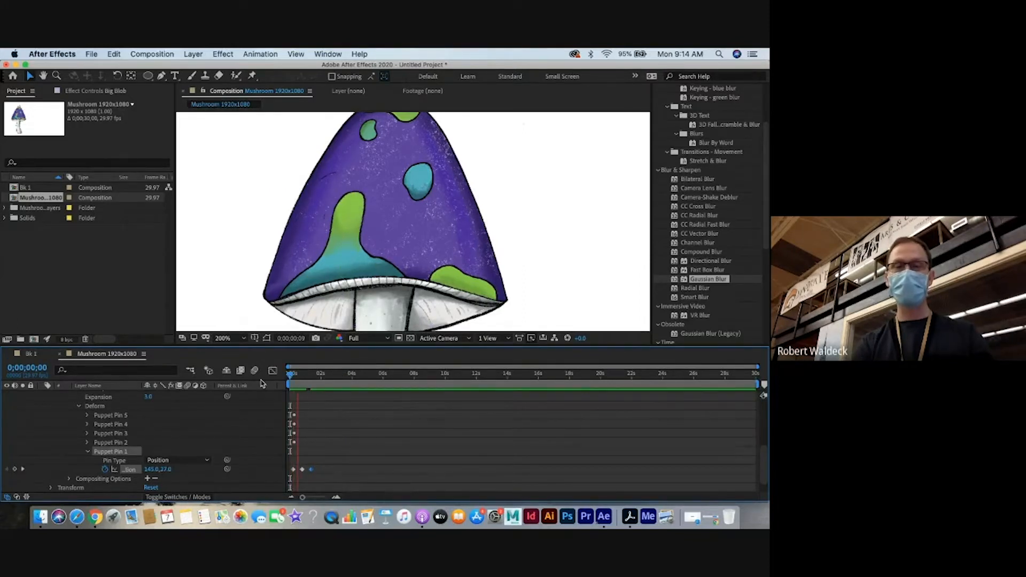
{"action": "key", "text": "space"}
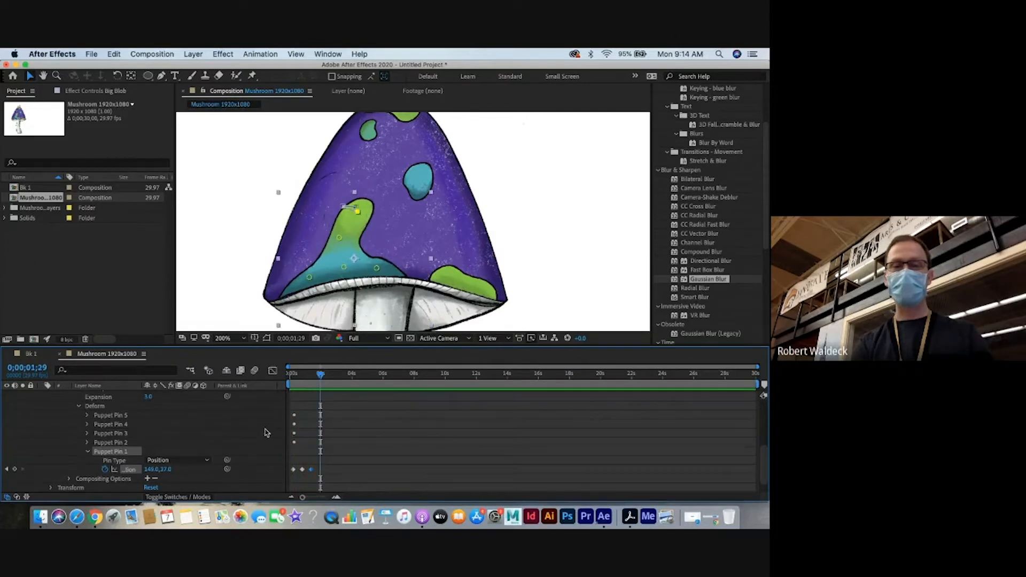
{"action": "left_click_drag", "start_coordinate": [293, 469], "coordinate": [299, 469]}
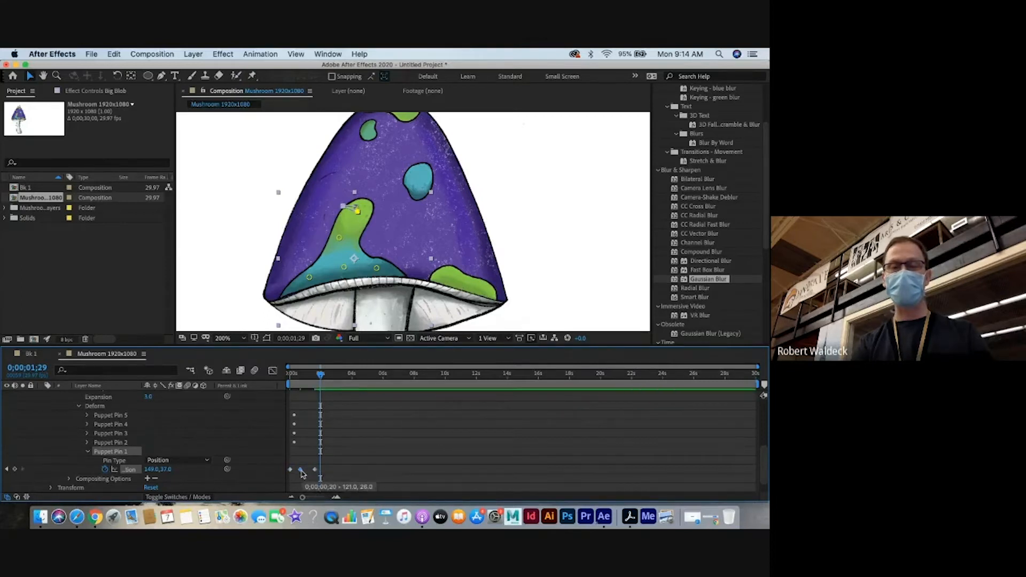
{"action": "left_click_drag", "start_coordinate": [302, 472], "coordinate": [303, 473]}
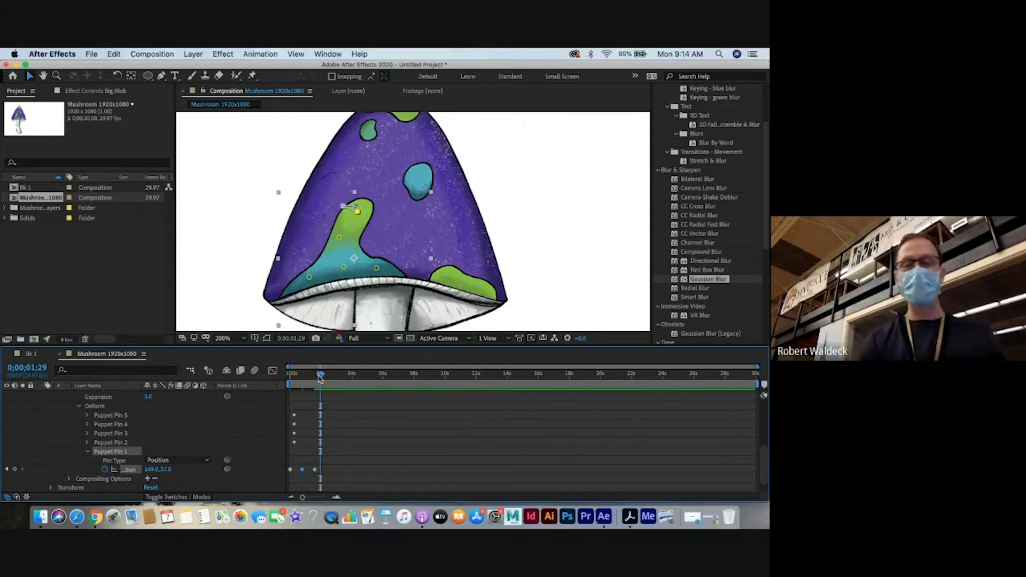
Apply Easy Ease to all three of Puppet Pin 1's position keyframes and preview the motion from the start
{"action": "left_click_drag", "start_coordinate": [320, 374], "coordinate": [337, 378]}
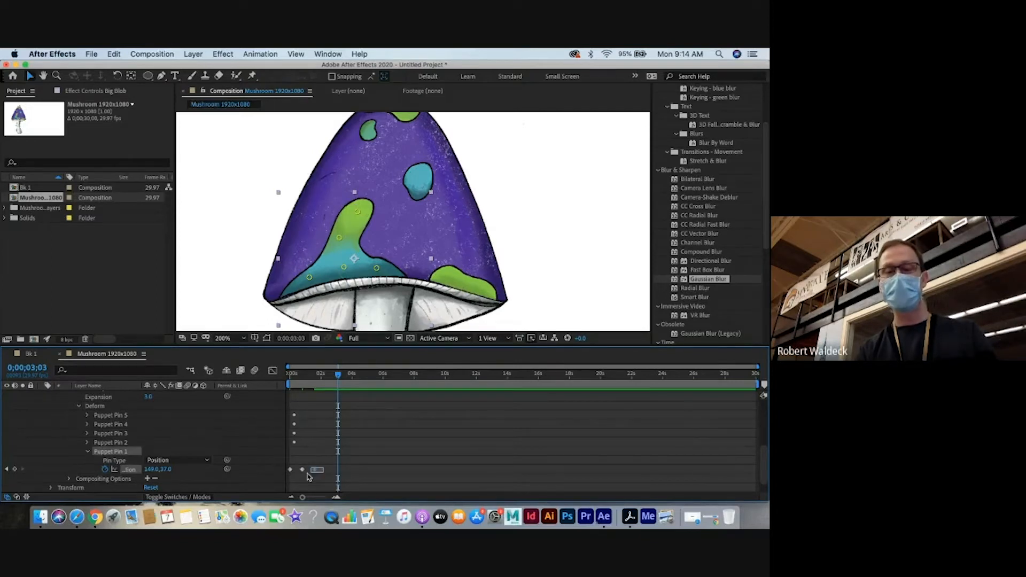
{"action": "left_click_drag", "start_coordinate": [324, 466], "coordinate": [287, 477]}
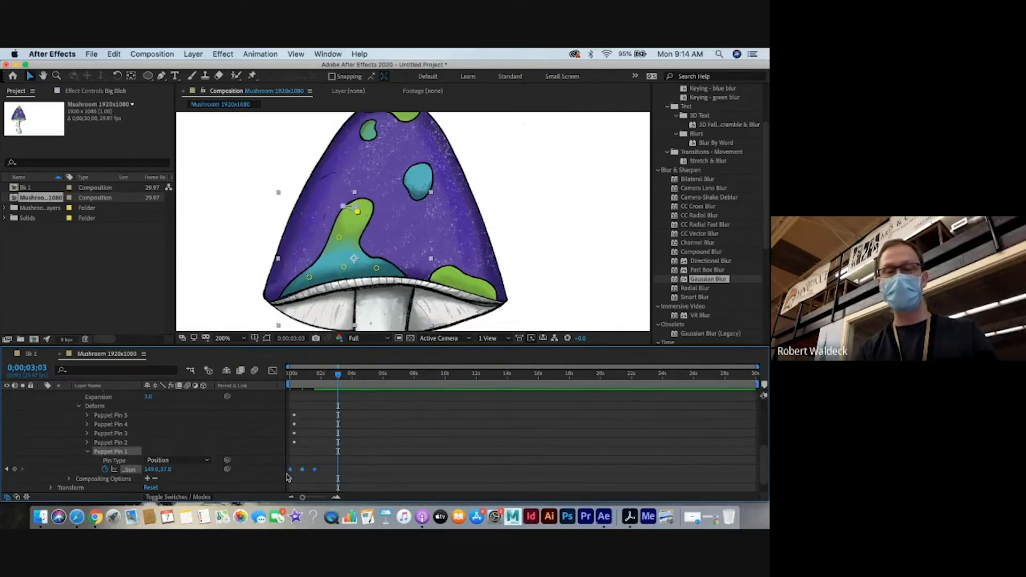
{"action": "right_click", "coordinate": [316, 473]}
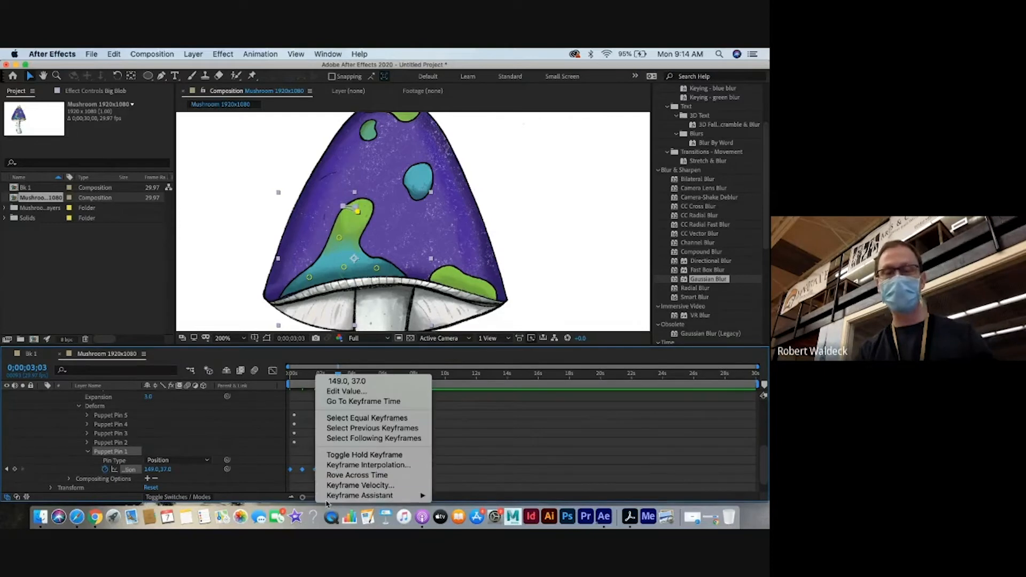
{"action": "mouse_move", "coordinate": [329, 497]}
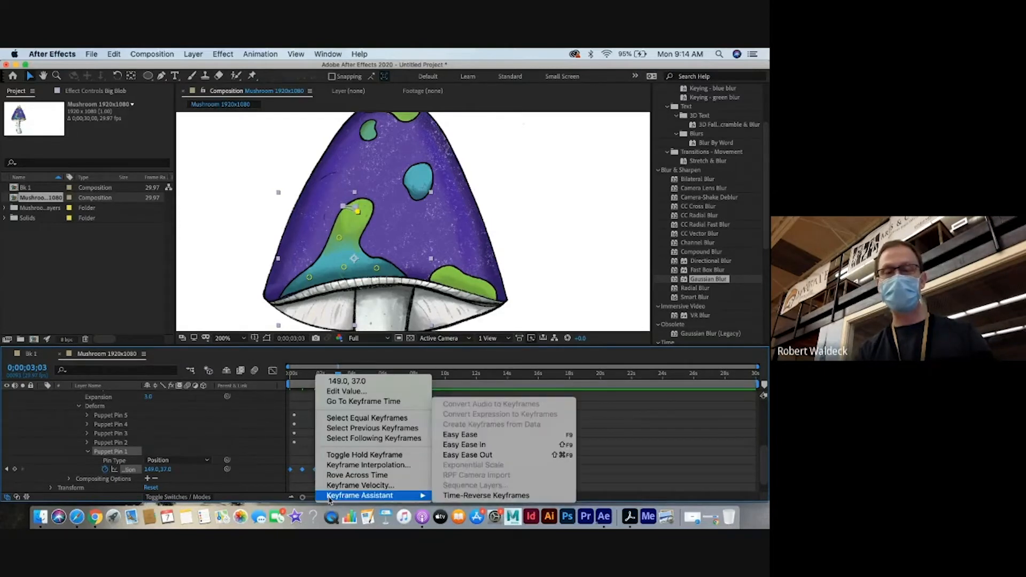
{"action": "left_click", "coordinate": [476, 438]}
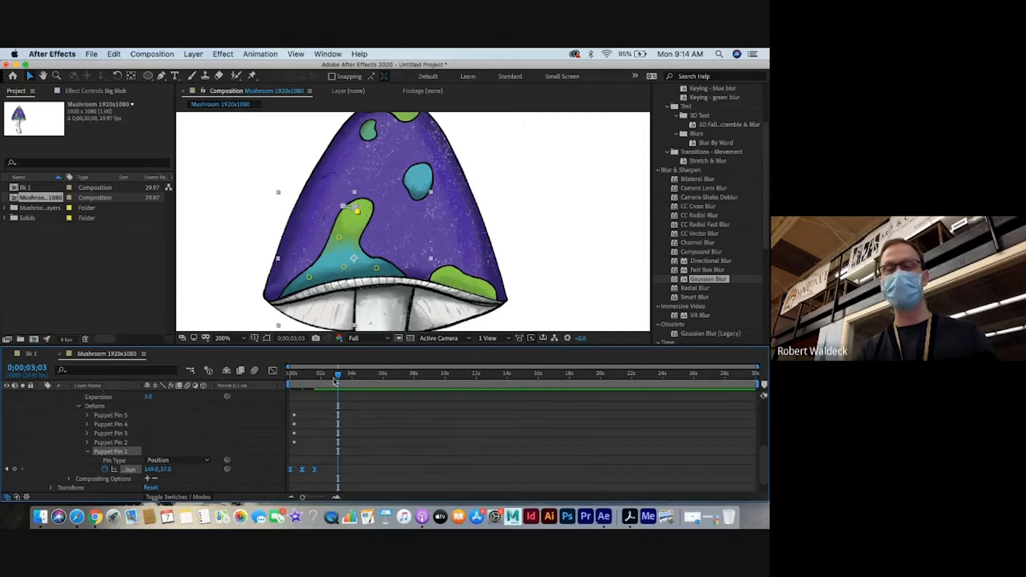
{"action": "left_click_drag", "start_coordinate": [335, 381], "coordinate": [289, 377]}
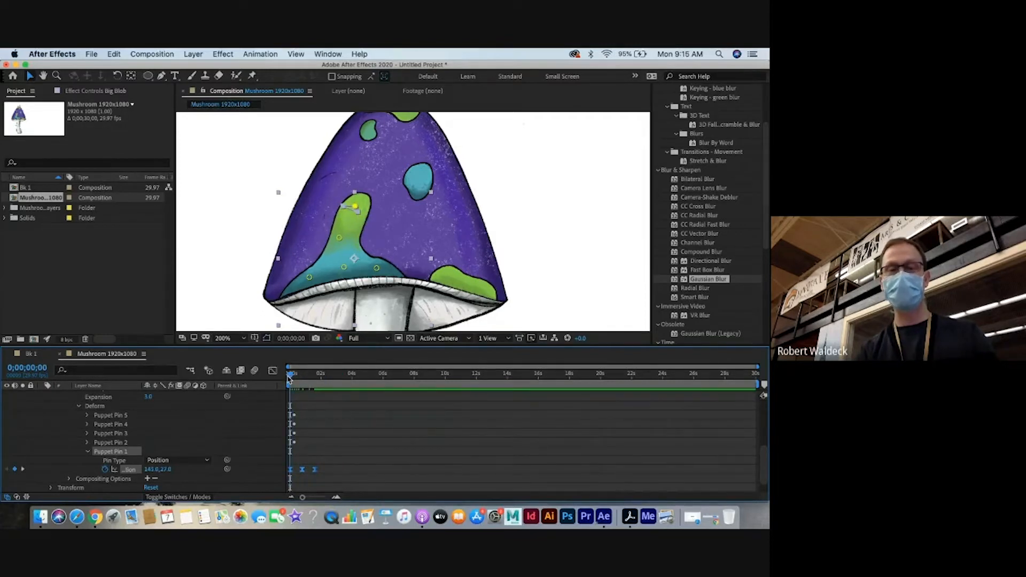
{"action": "key", "text": "space"}
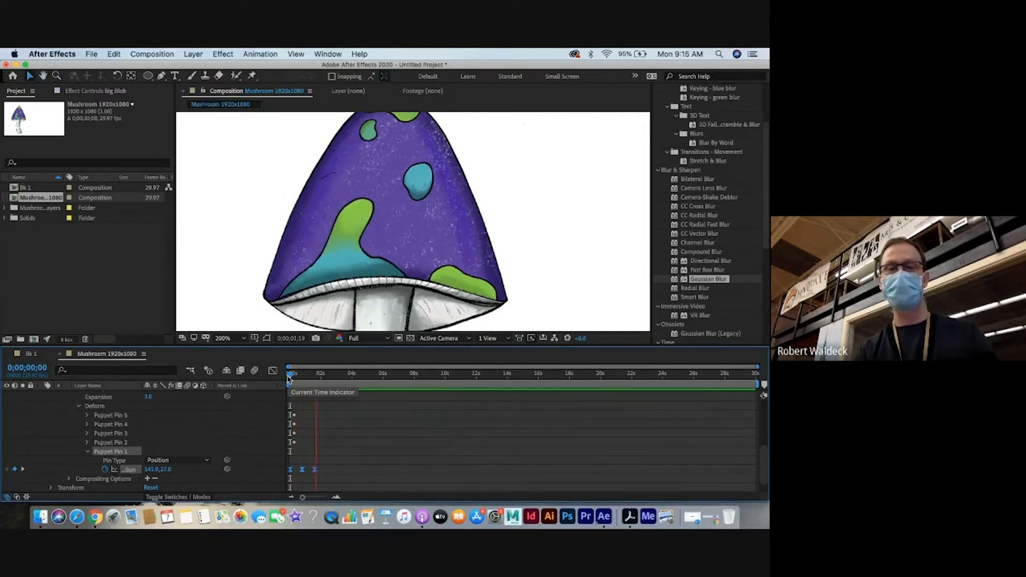
{"action": "key", "text": "space"}
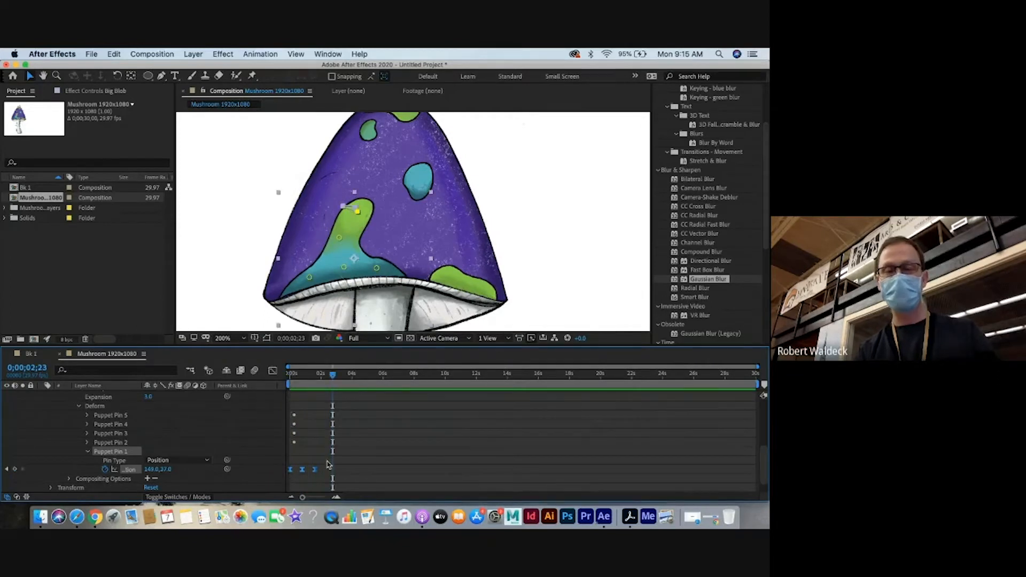
Slow the sway by moving Puppet Pin 1's middle keyframe to 0;00;01;02 and its last keyframe to just past two seconds, and preview it
{"action": "left_click", "coordinate": [327, 462]}
{"action": "mouse_move", "coordinate": [315, 469]}
{"action": "left_mouse_down"}
{"action": "mouse_move", "coordinate": [324, 471]}
{"action": "mouse_move", "coordinate": [308, 470]}
{"action": "left_mouse_up"}
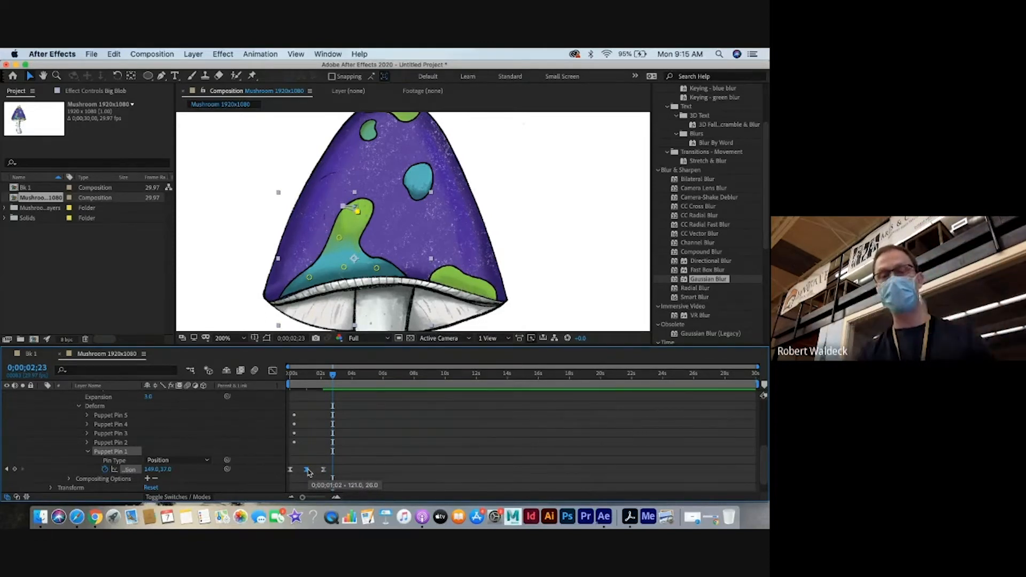
{"action": "left_click_drag", "start_coordinate": [333, 374], "coordinate": [274, 378]}
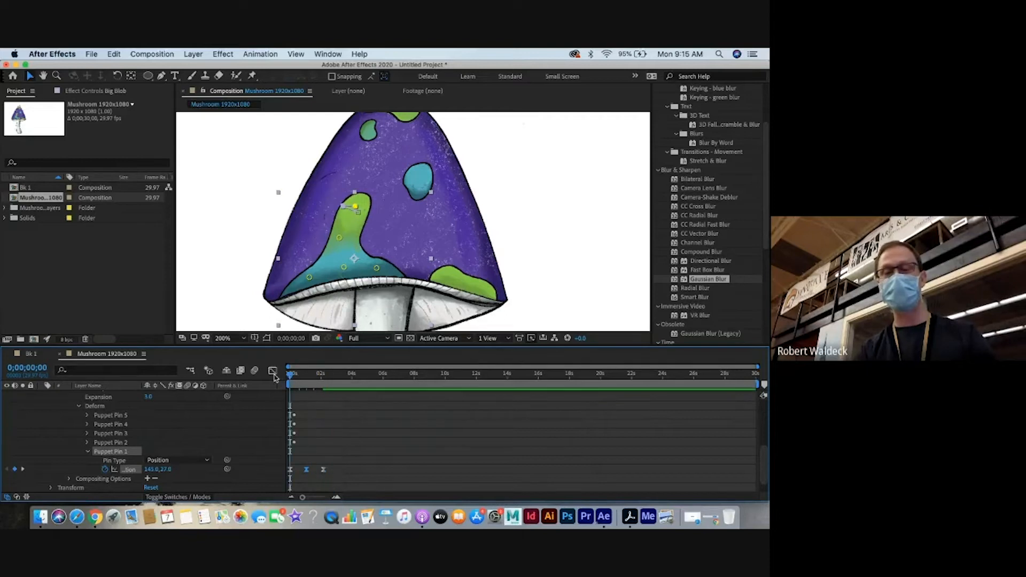
{"action": "key", "text": "space"}
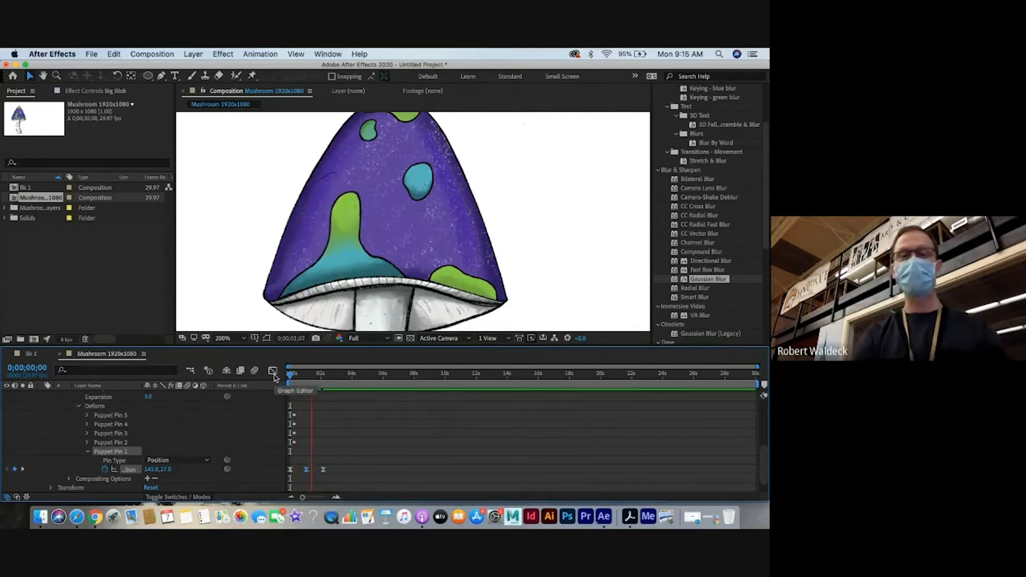
{"action": "key", "text": "space"}
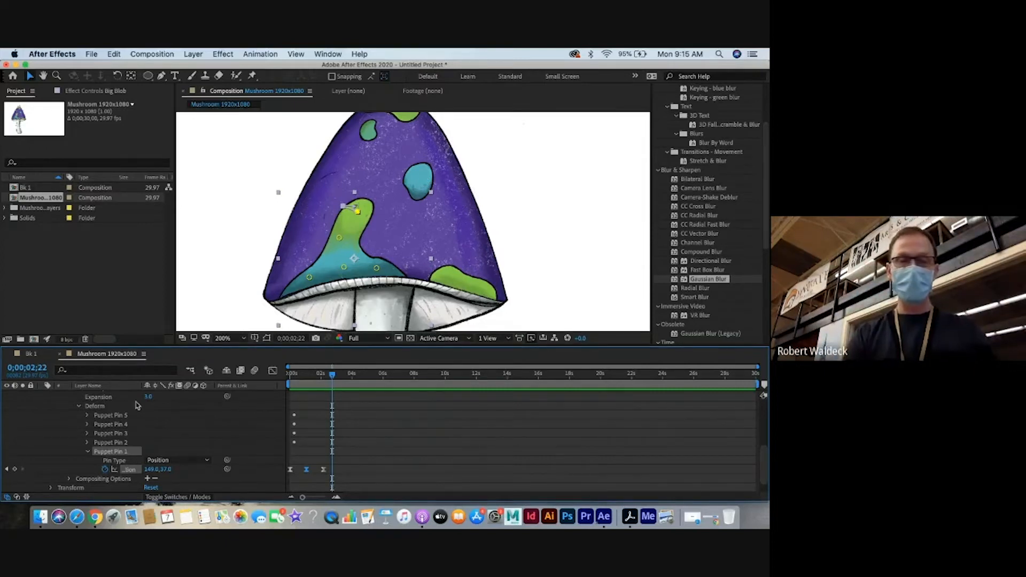
Select the neck pin, Puppet Pin 2, and move its existing position keyframe to the start of the timeline
{"action": "left_click", "coordinate": [339, 237]}
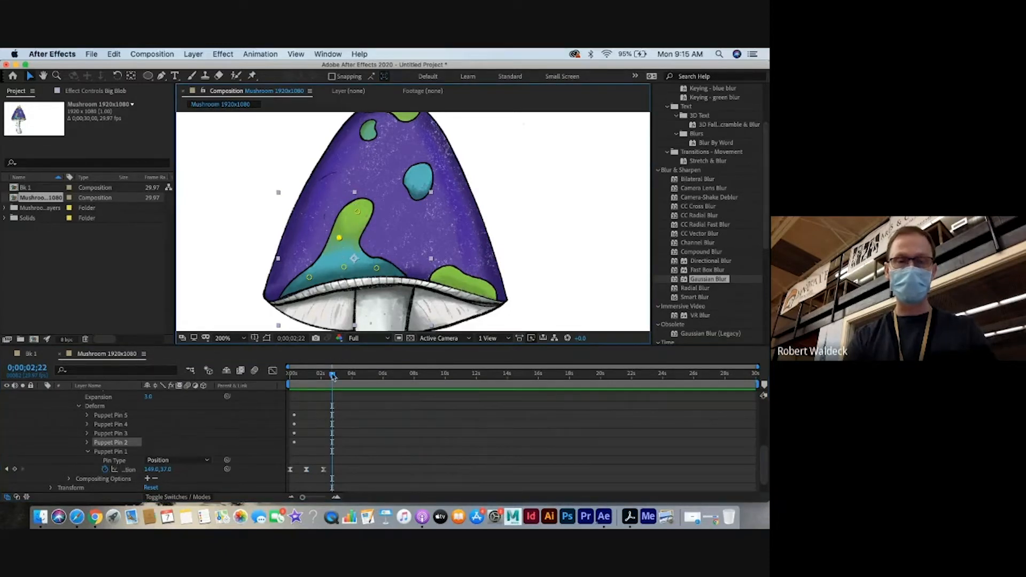
{"action": "left_click_drag", "start_coordinate": [333, 376], "coordinate": [289, 375]}
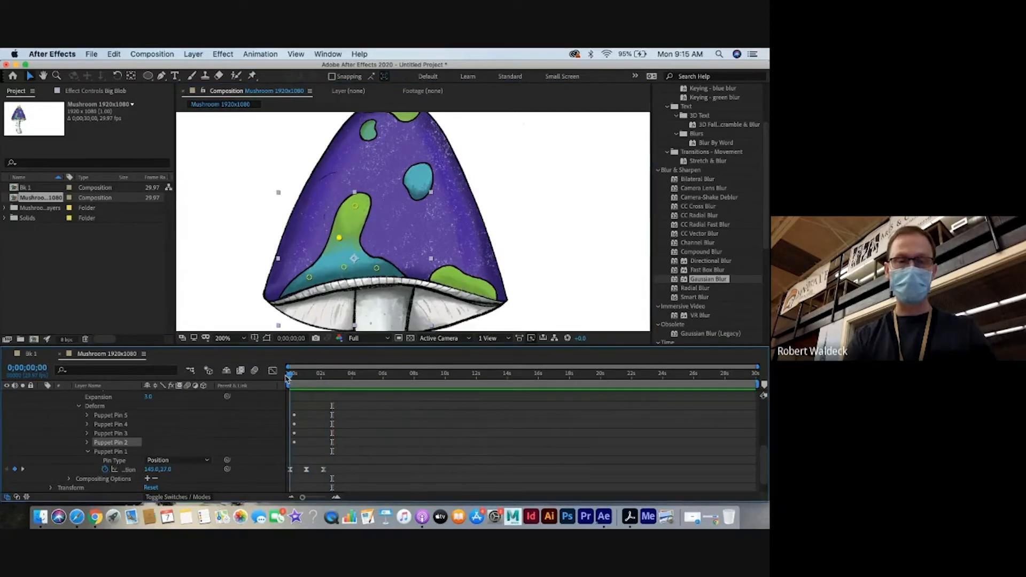
{"action": "left_click", "coordinate": [88, 445]}
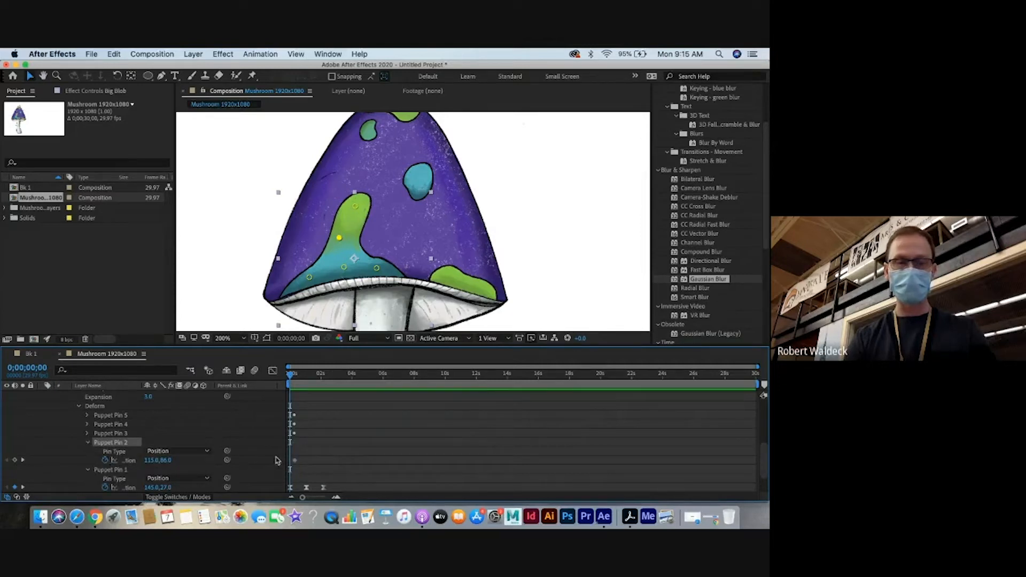
{"action": "left_click_drag", "start_coordinate": [294, 461], "coordinate": [291, 463]}
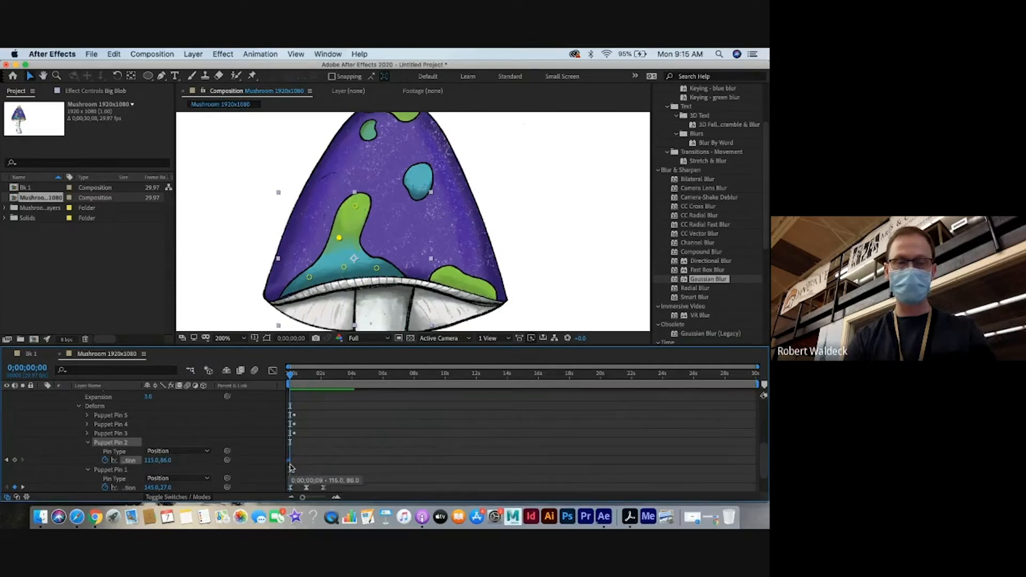
Keyframe Puppet Pin 2 to 155, 83 at 0;00;00;23 and 98, 84 at 0;00;02;00, and preview the bending neck
{"action": "left_click_drag", "start_coordinate": [291, 380], "coordinate": [303, 374]}
{"action": "left_click_drag", "start_coordinate": [346, 240], "coordinate": [366, 239]}
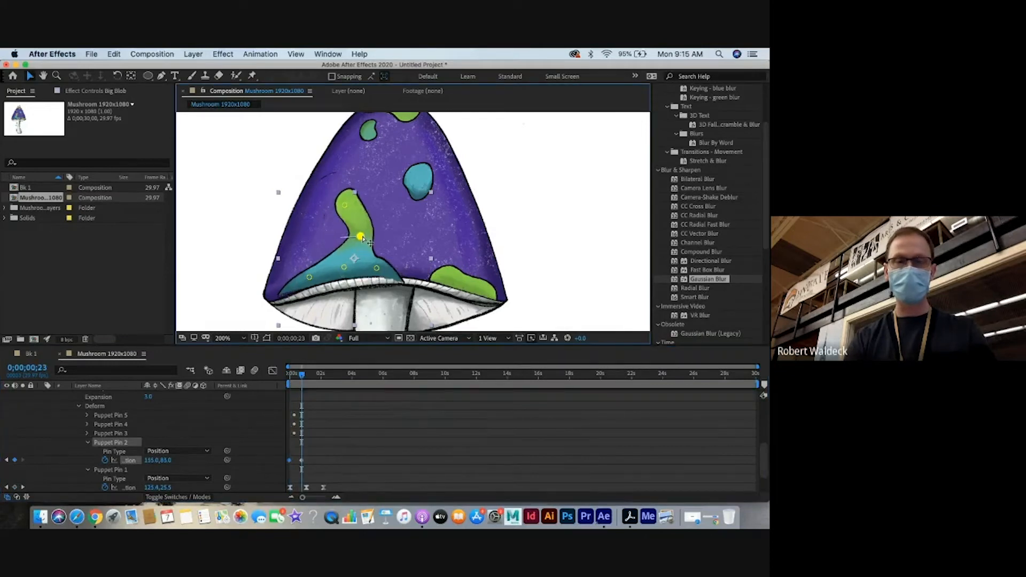
{"action": "left_click_drag", "start_coordinate": [303, 377], "coordinate": [321, 381]}
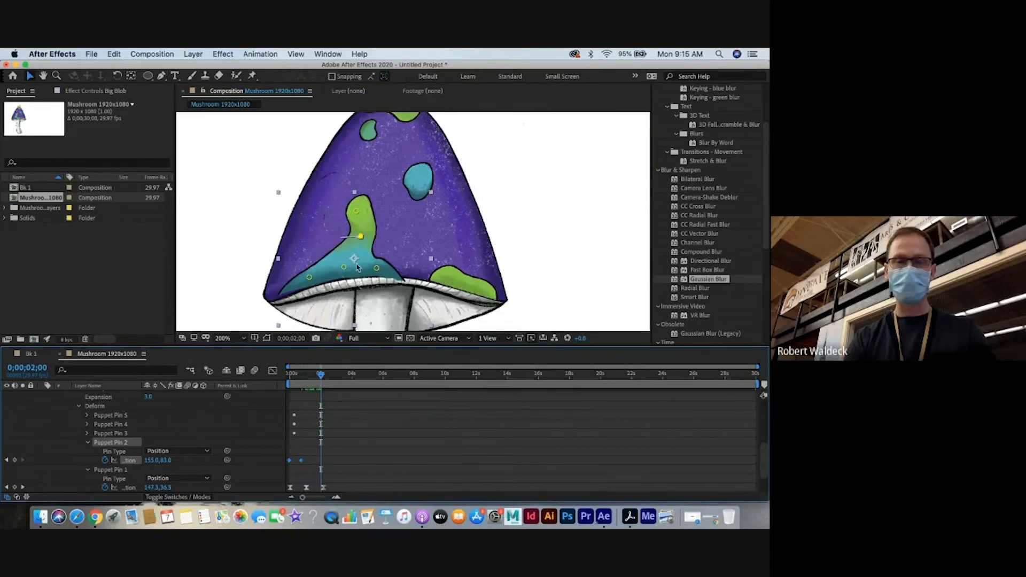
{"action": "left_click_drag", "start_coordinate": [361, 236], "coordinate": [330, 236]}
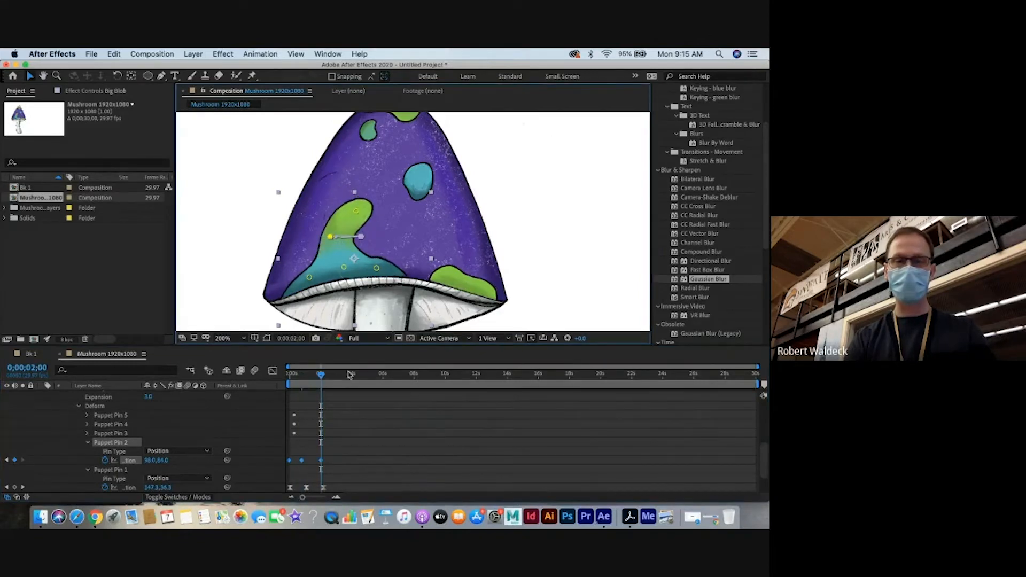
{"action": "left_click_drag", "start_coordinate": [319, 376], "coordinate": [262, 375]}
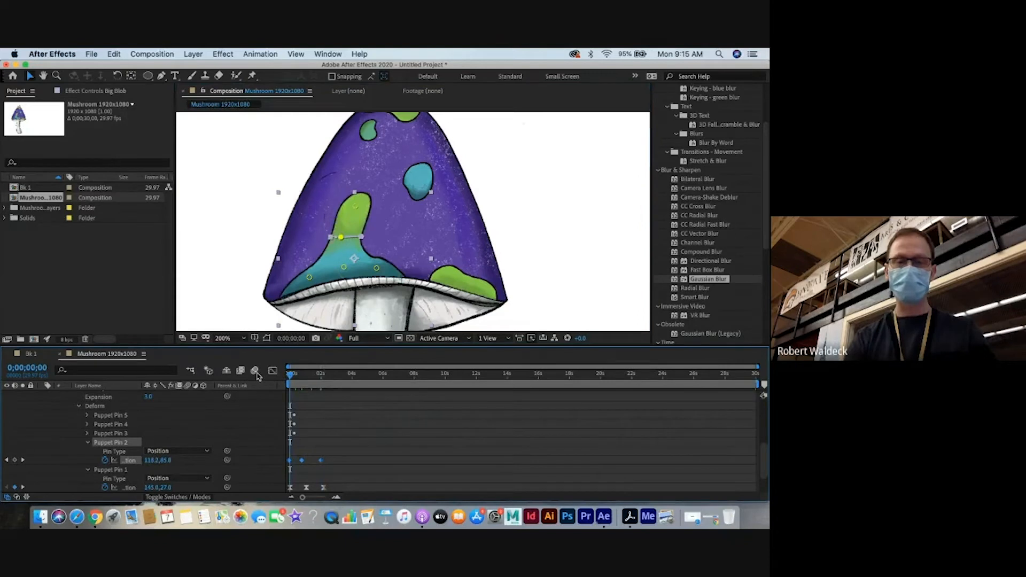
{"action": "key", "text": "space"}
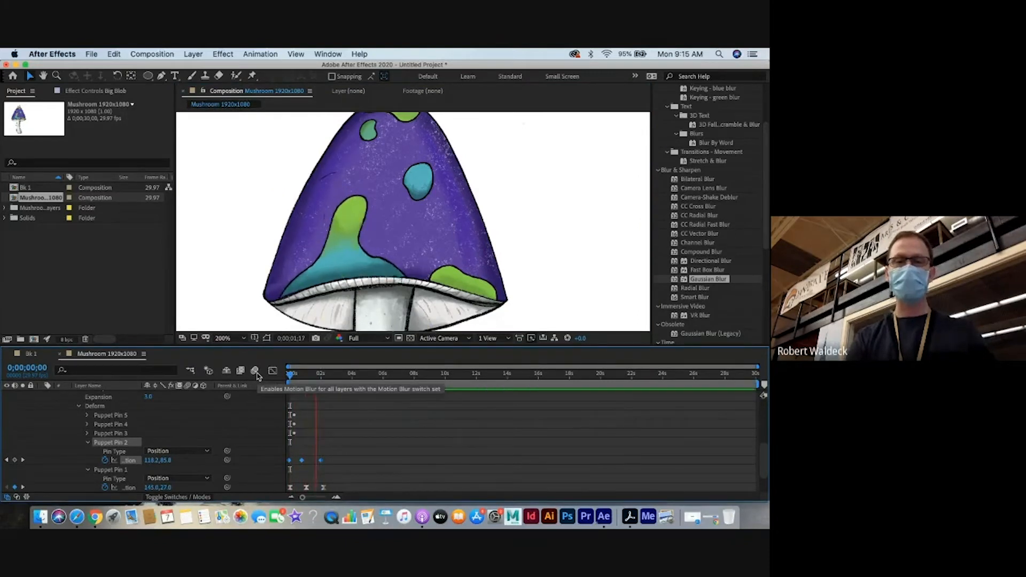
{"action": "key", "text": "space"}
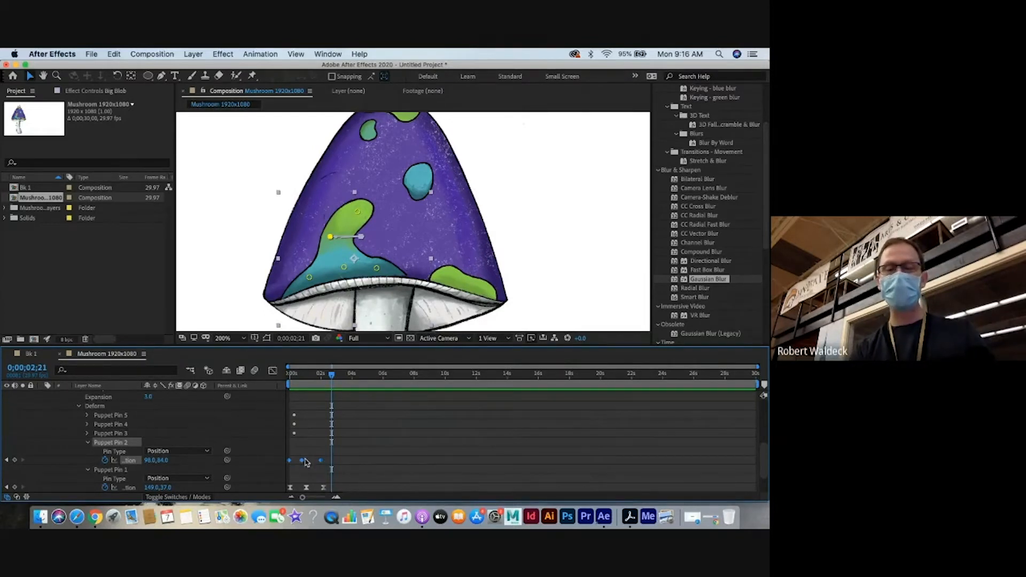
Repeat the neck bend by copying Puppet Pin 2's three position keyframes and pasting them at 0;00;02;21 and 0;00;05;16
{"action": "left_click_drag", "start_coordinate": [336, 455], "coordinate": [288, 465]}
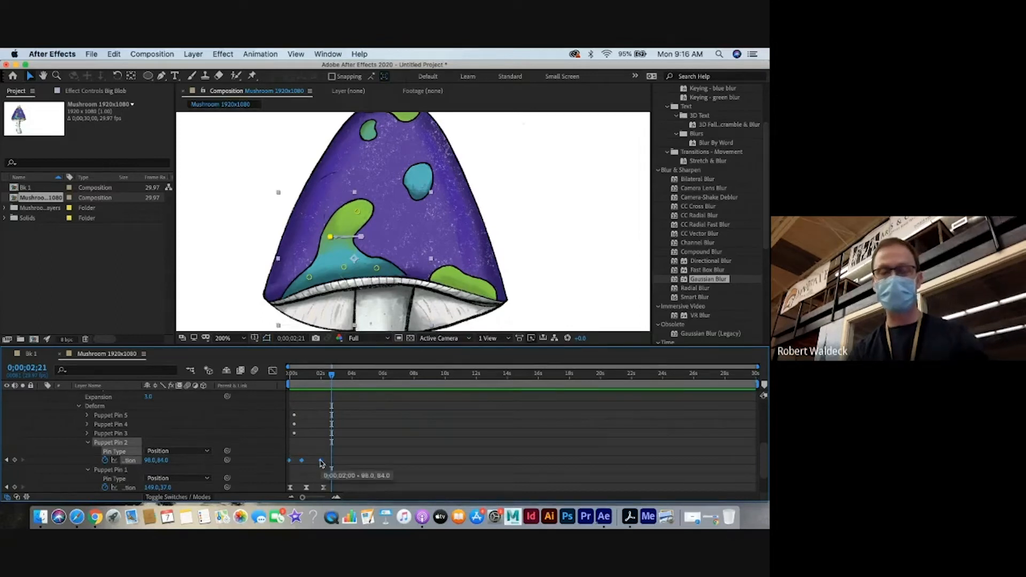
{"action": "left_click_drag", "start_coordinate": [335, 376], "coordinate": [377, 377]}
{"action": "key", "text": "cmd+v"}
{"action": "key", "text": "cmd+v"}
{"action": "scroll", "coordinate": [342, 444], "scroll_direction": "down", "scroll_amount": 2}
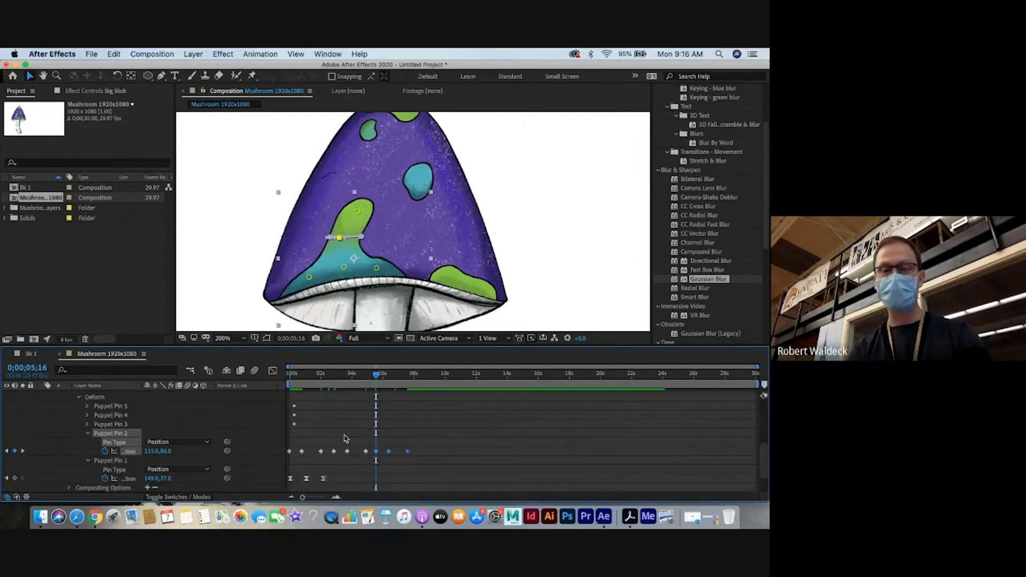
Copy Puppet Pin 1's three position keyframes, paste them twice more, the last set at 0;00;05;11, and preview the repeated motion
{"action": "left_click_drag", "start_coordinate": [340, 450], "coordinate": [287, 465]}
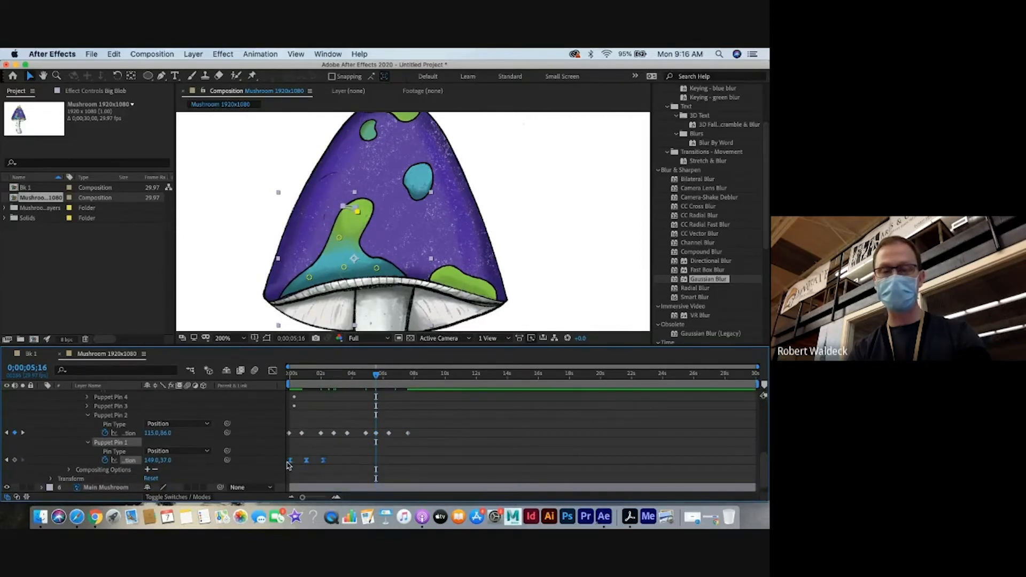
{"action": "mouse_move", "coordinate": [378, 379]}
{"action": "left_mouse_down"}
{"action": "mouse_move", "coordinate": [333, 382]}
{"action": "mouse_move", "coordinate": [375, 381]}
{"action": "left_mouse_up"}
{"action": "key", "text": "cmd+v"}
{"action": "key", "text": "cmd+v"}
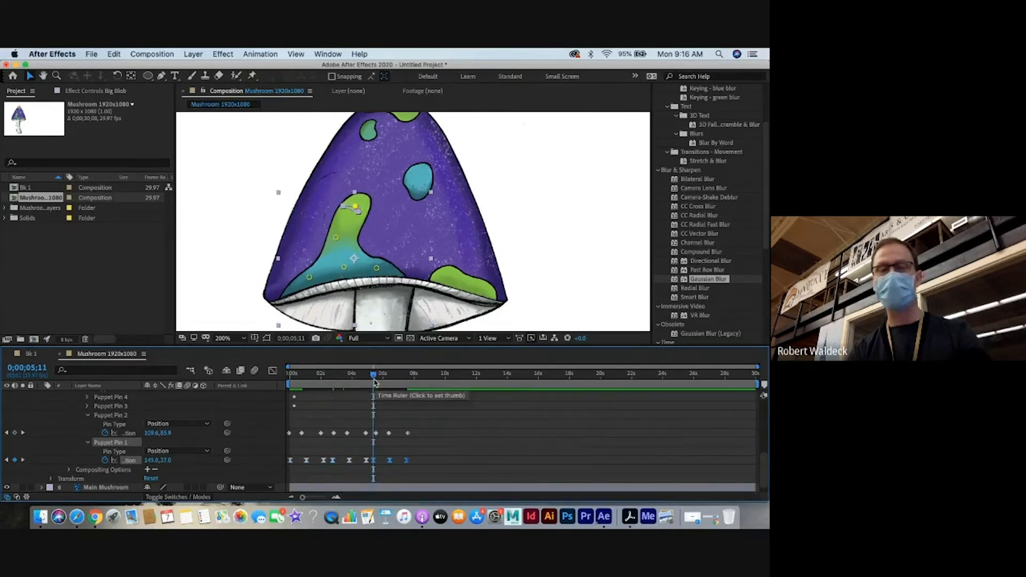
{"action": "key", "text": "Home"}
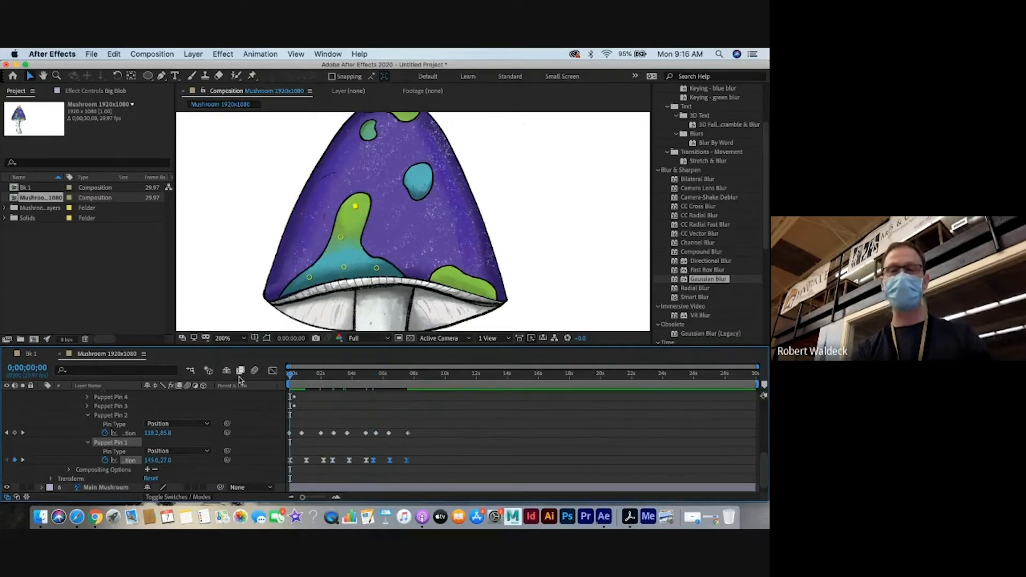
{"action": "key", "text": "space"}
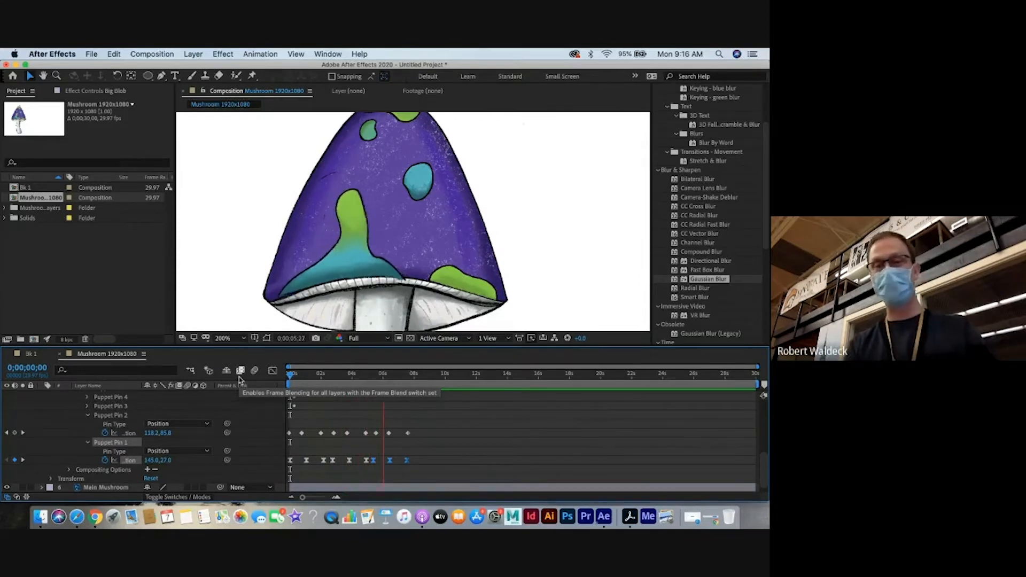
{"action": "key", "text": "space"}
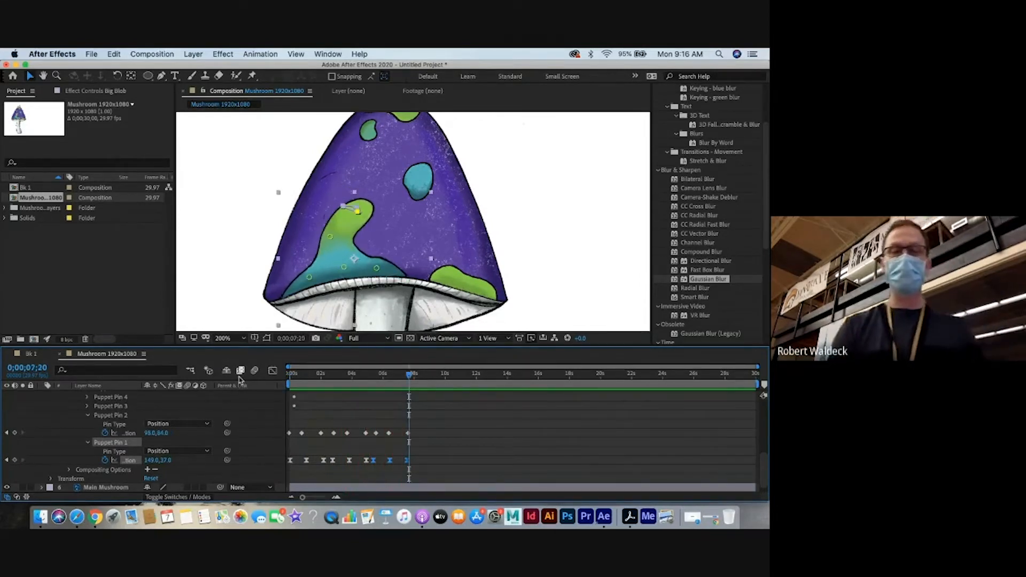
Fit the whole composition in the viewer and preview the blob animation from the start
{"action": "left_click", "coordinate": [227, 339]}
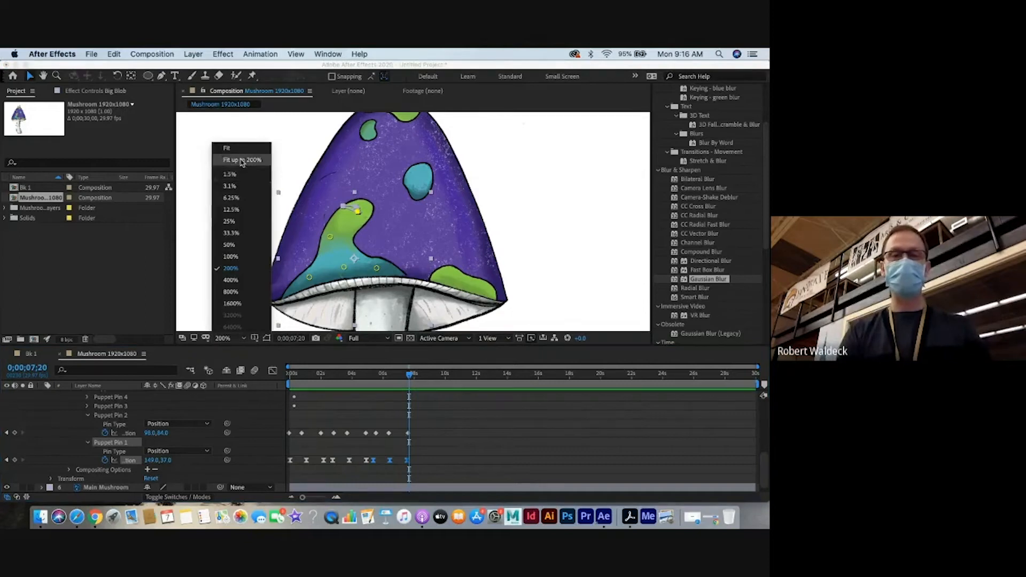
{"action": "left_click", "coordinate": [240, 151]}
{"action": "left_click", "coordinate": [440, 413]}
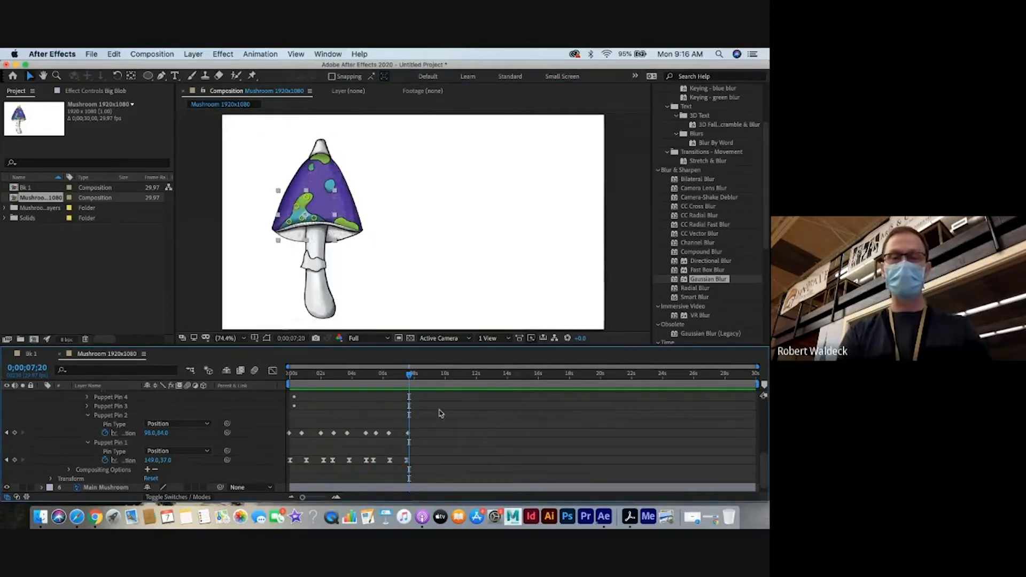
{"action": "left_click_drag", "start_coordinate": [411, 378], "coordinate": [289, 376]}
{"action": "key", "text": "space"}
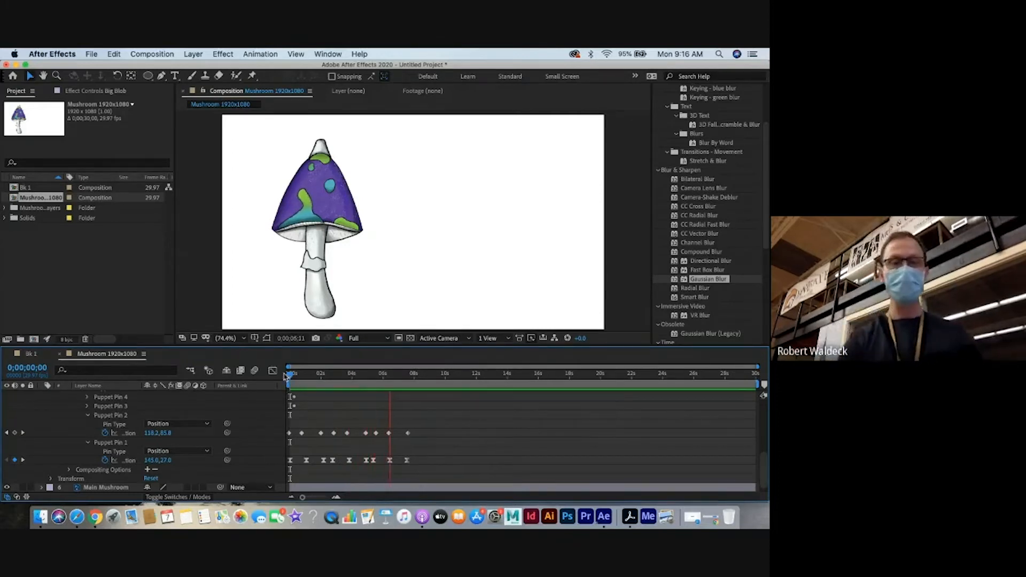
{"action": "key", "text": "space"}
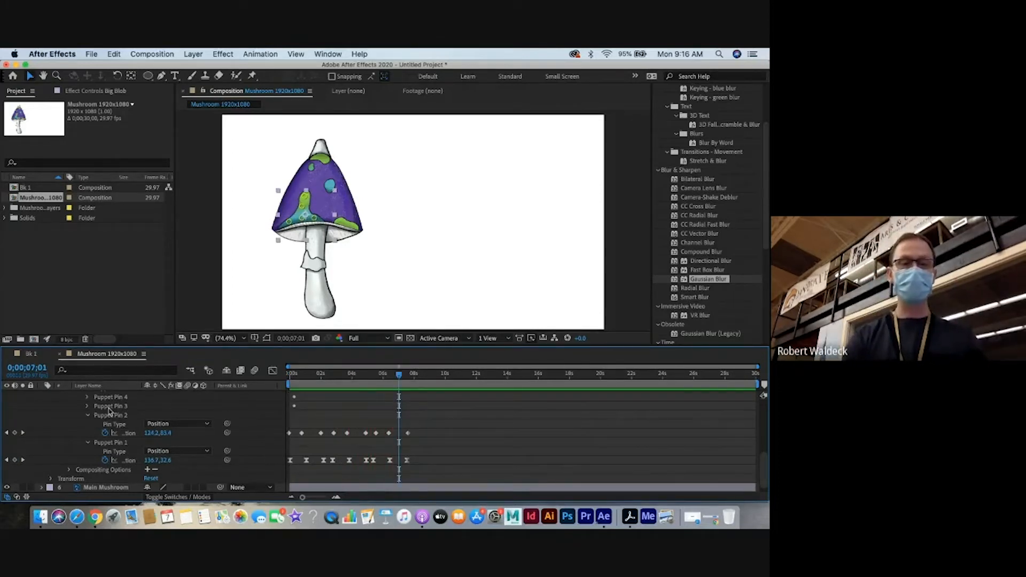
Collapse the Big Blob layer, add a 1920x1080 deep royal blue solid, and place it beneath the Background layer
{"action": "scroll", "coordinate": [80, 420], "scroll_direction": "up", "scroll_amount": 5}
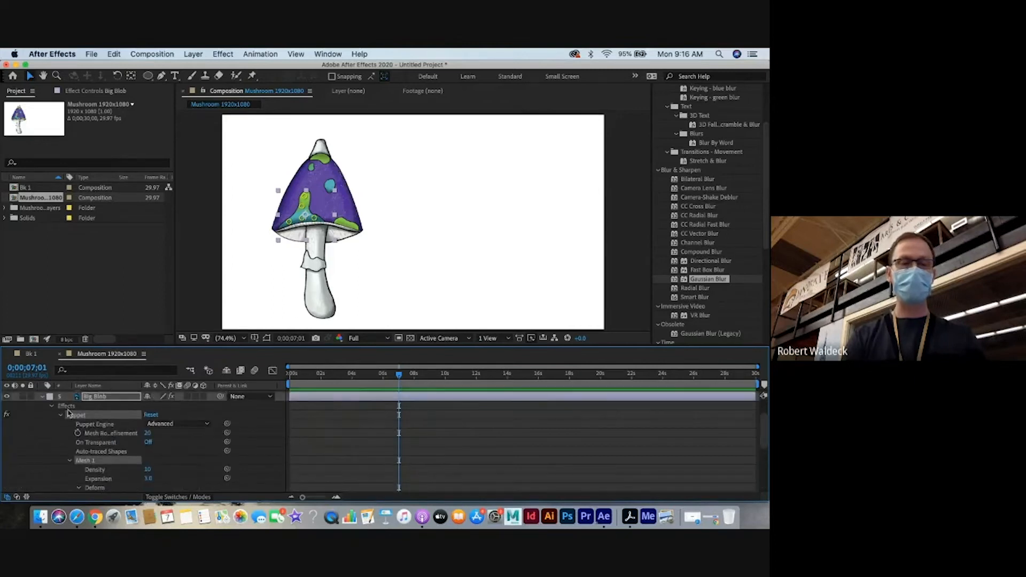
{"action": "key", "text": "F2"}
{"action": "left_click", "coordinate": [44, 397]}
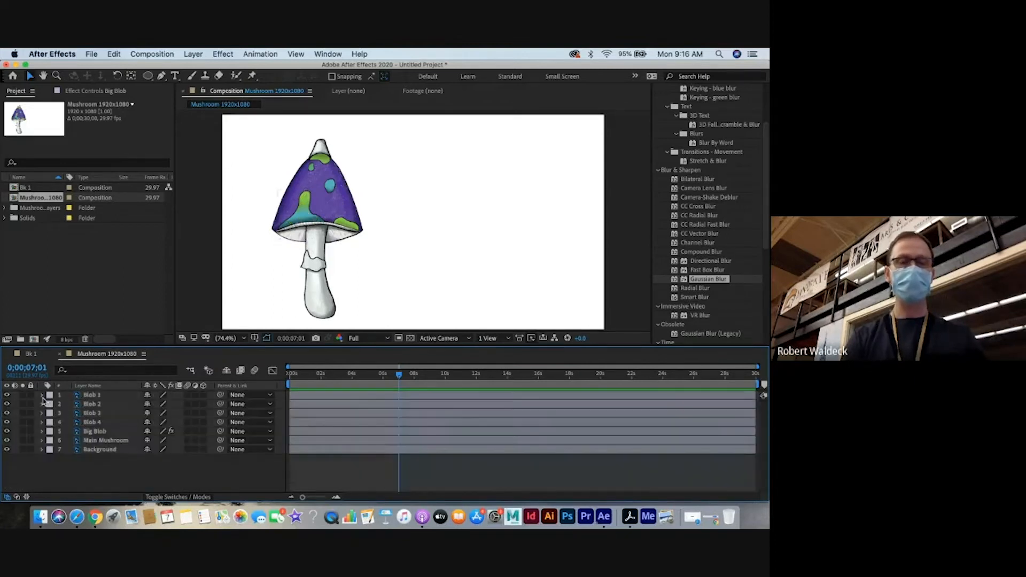
{"action": "right_click", "coordinate": [108, 473]}
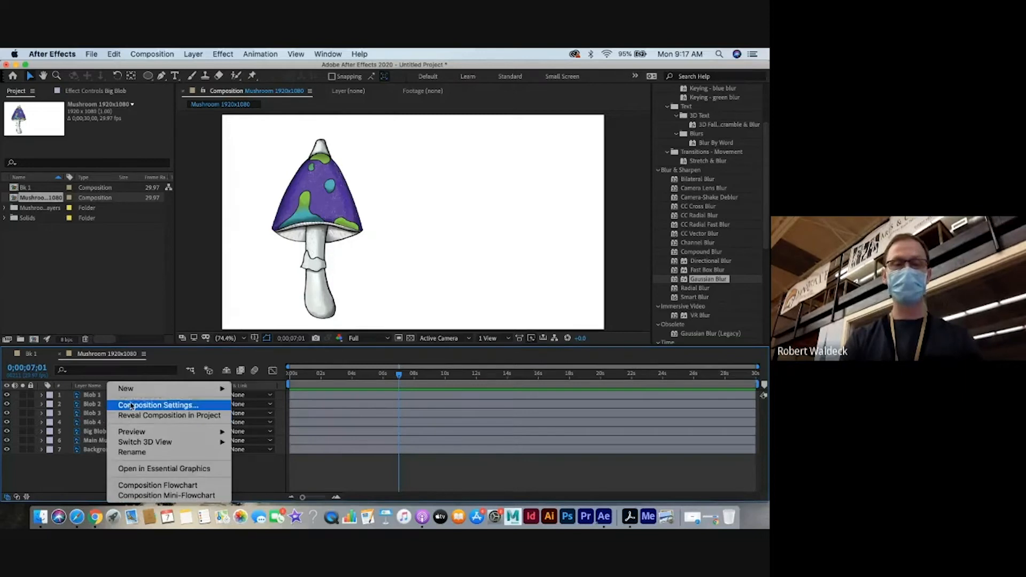
{"action": "mouse_move", "coordinate": [138, 394]}
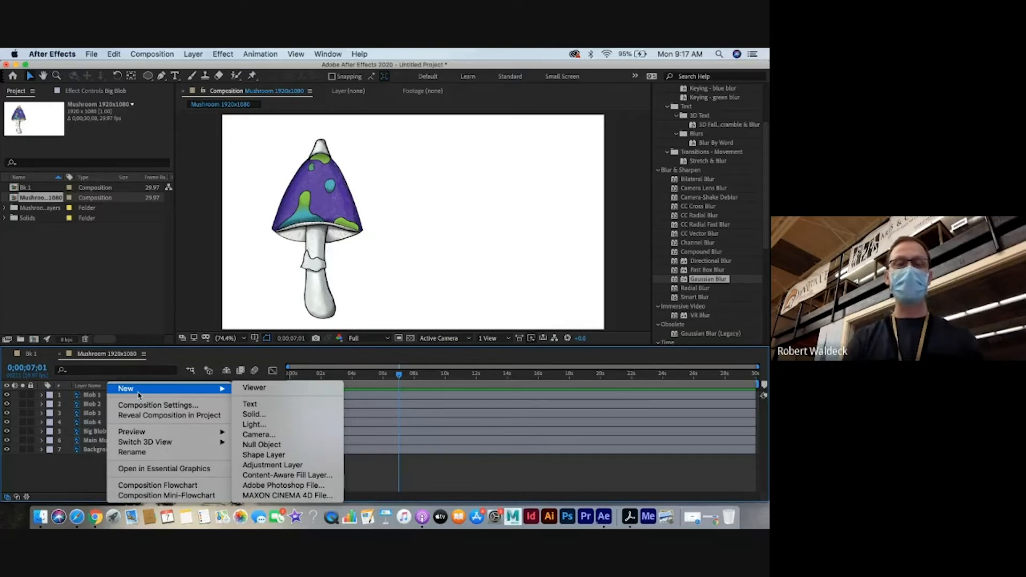
{"action": "left_click", "coordinate": [255, 414]}
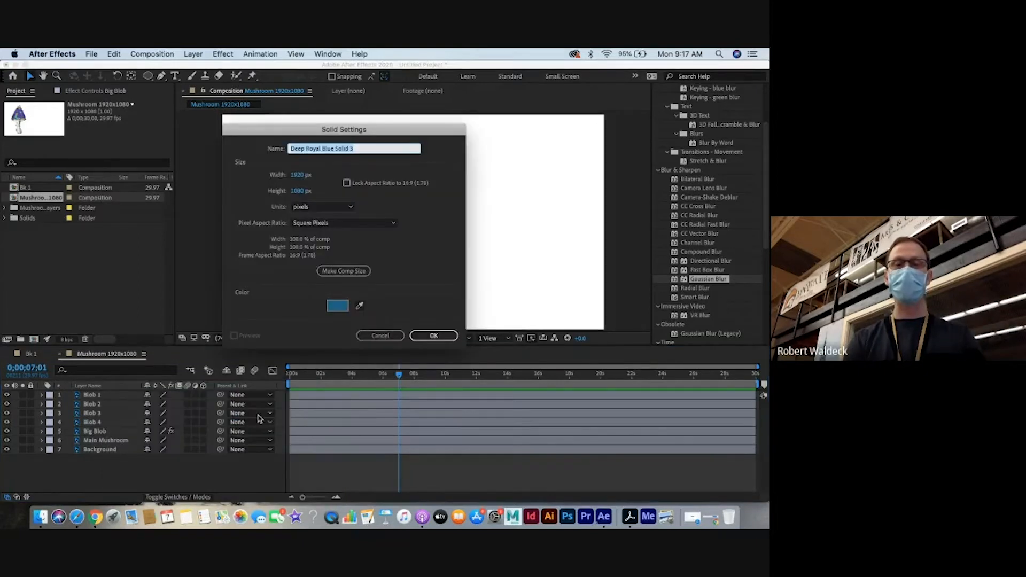
{"action": "left_click", "coordinate": [428, 336]}
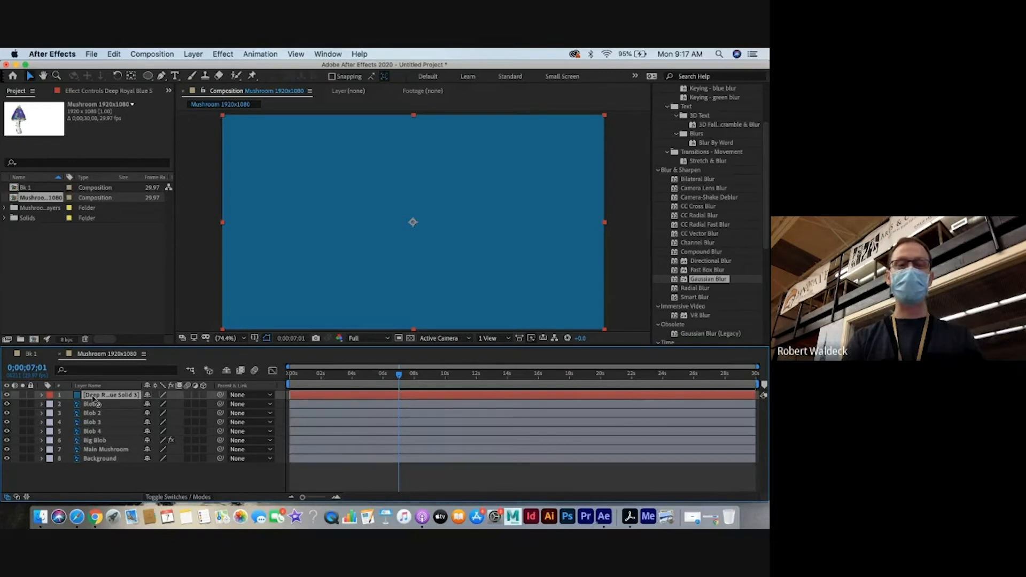
{"action": "left_click_drag", "start_coordinate": [93, 398], "coordinate": [94, 469]}
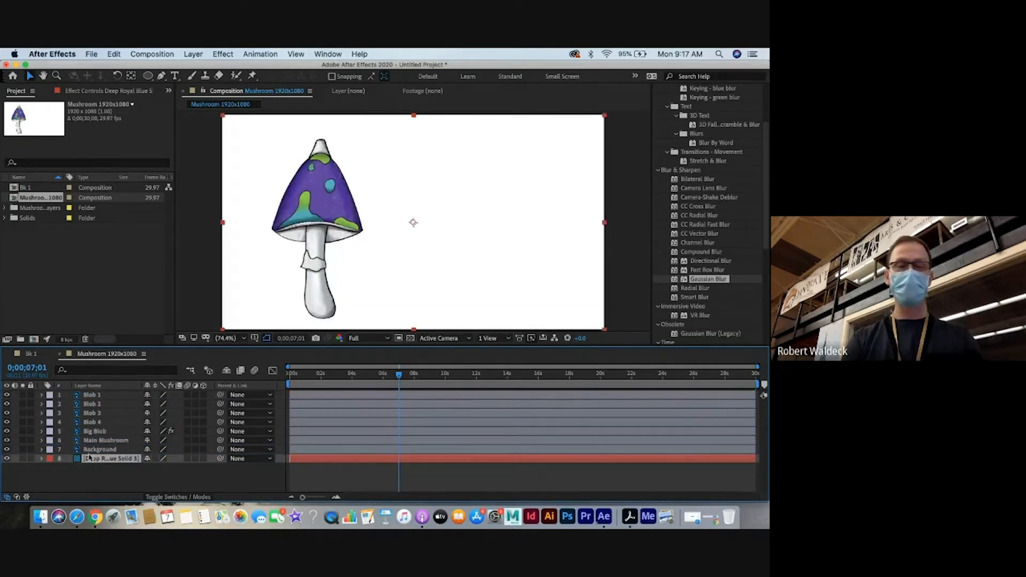
Delete the white Background layer that covers the blue solid
{"action": "left_click", "coordinate": [6, 452]}
{"action": "left_click", "coordinate": [6, 450]}
{"action": "left_click", "coordinate": [6, 451]}
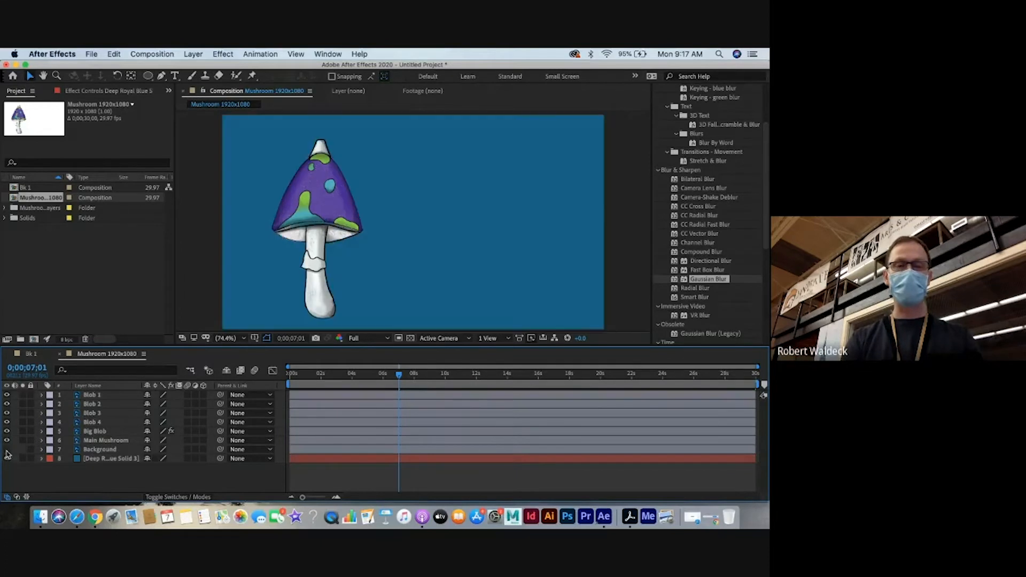
{"action": "left_click", "coordinate": [94, 454]}
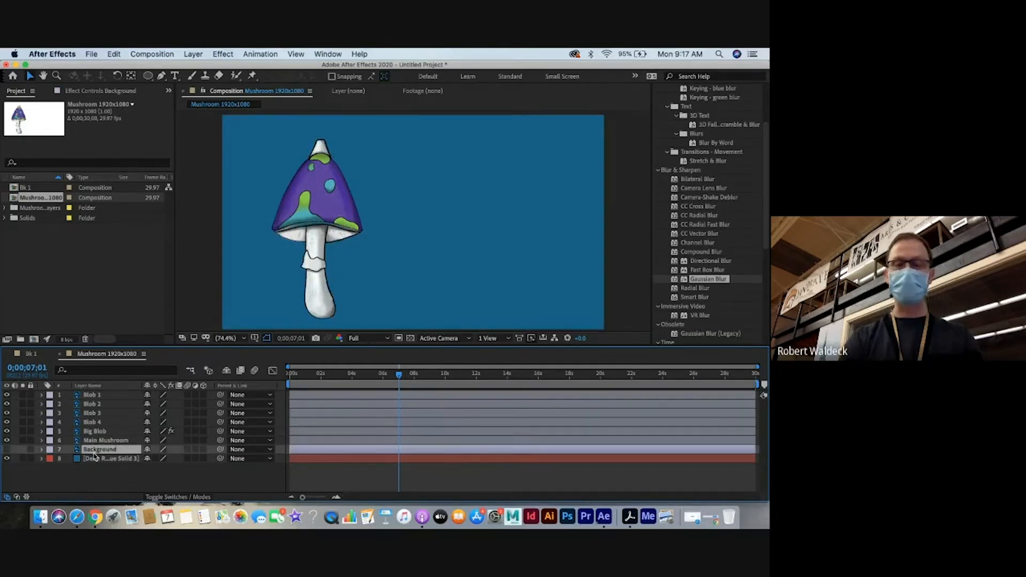
{"action": "key", "text": "Delete"}
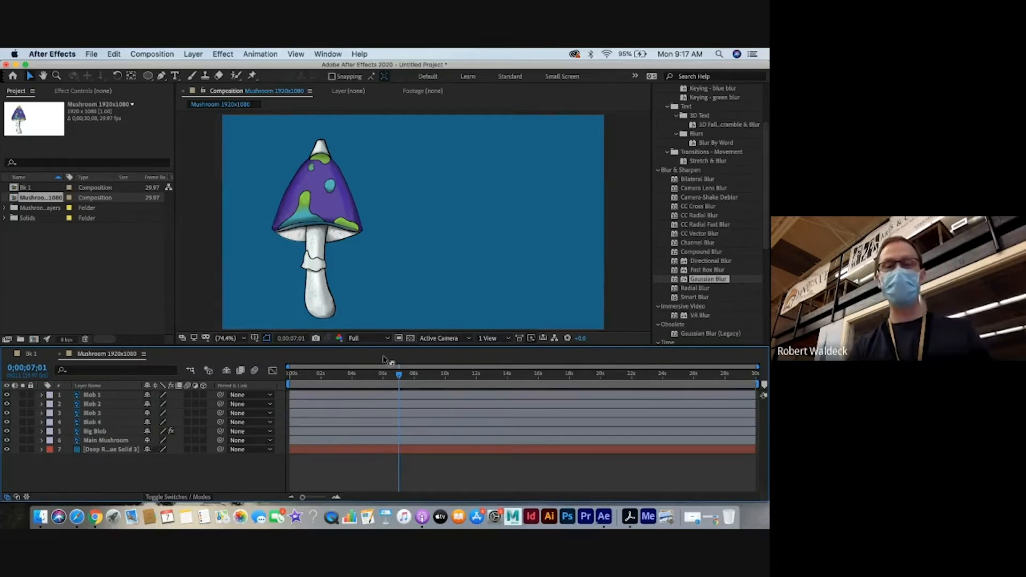
Select the blue solid with the playhead at 0;00;00;04 and look through the Noise & Grain and Color Correction effects
{"action": "left_click_drag", "start_coordinate": [399, 375], "coordinate": [293, 379]}
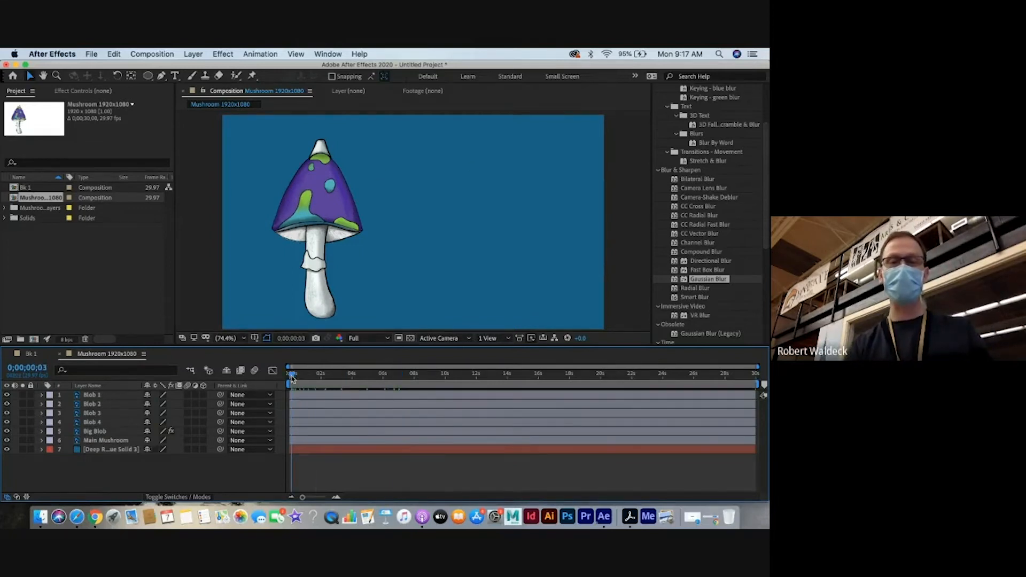
{"action": "left_click", "coordinate": [222, 55]}
{"action": "left_click", "coordinate": [298, 459]}
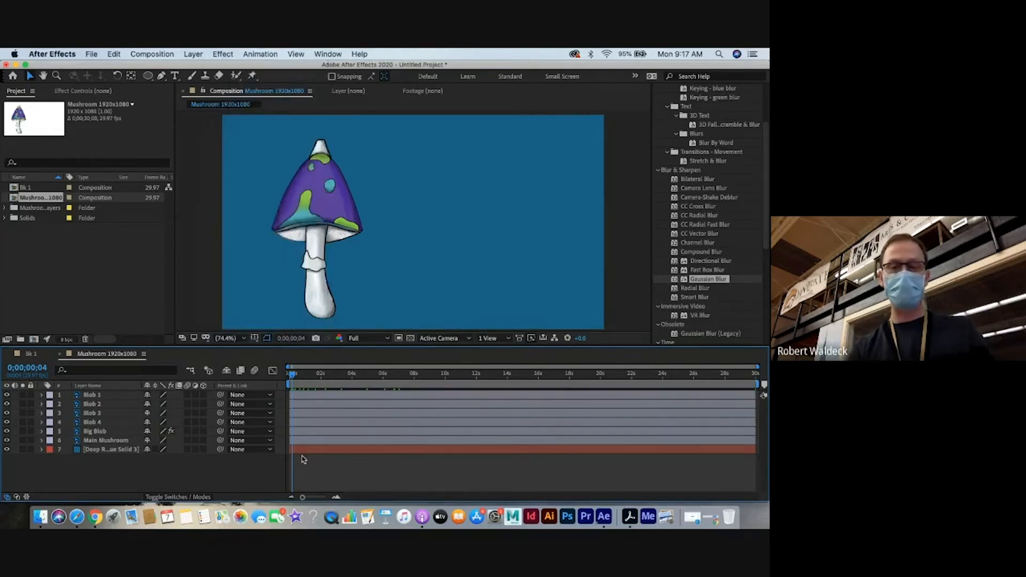
{"action": "left_click", "coordinate": [296, 451]}
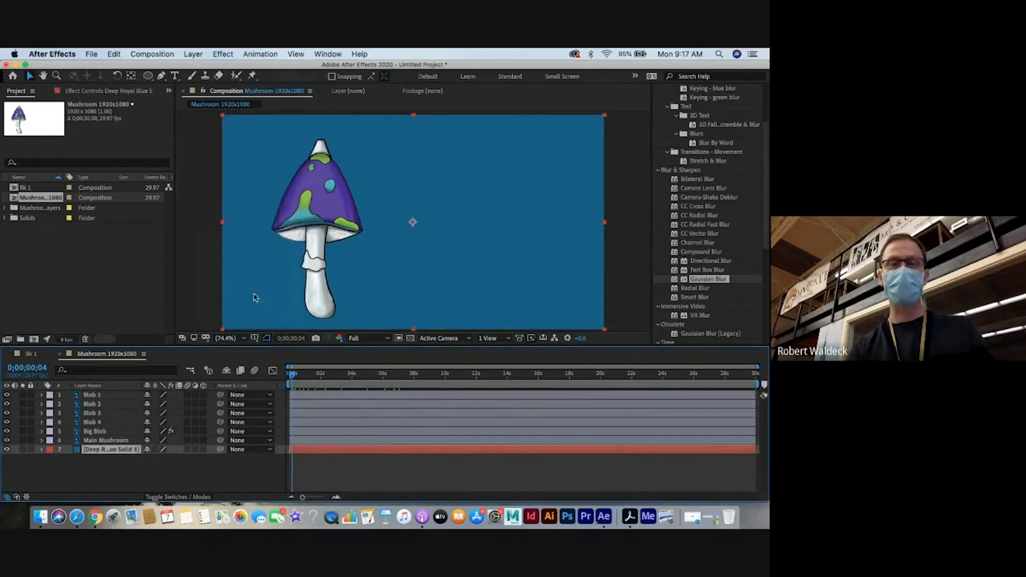
{"action": "left_click", "coordinate": [223, 54]}
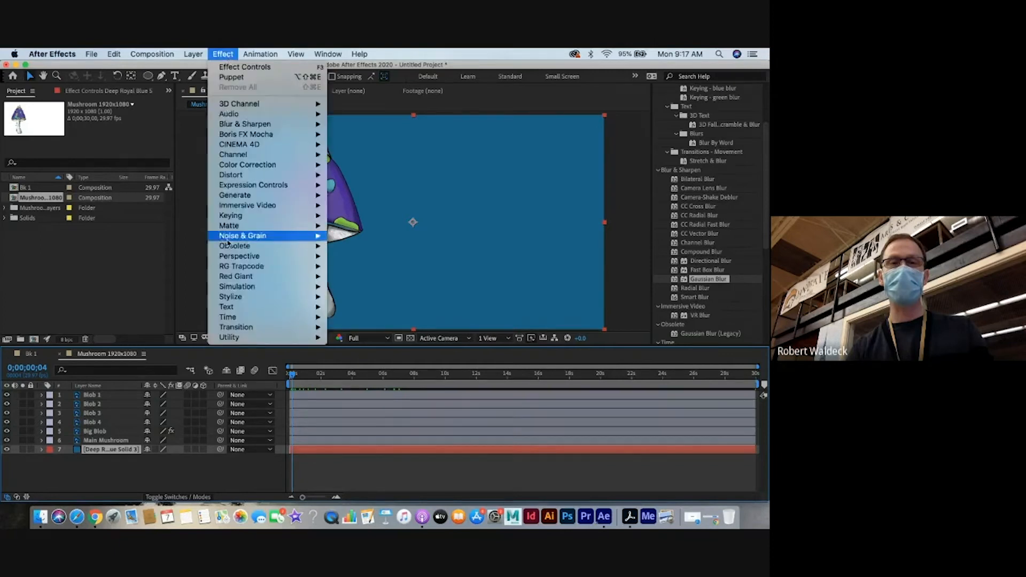
{"action": "mouse_move", "coordinate": [232, 240]}
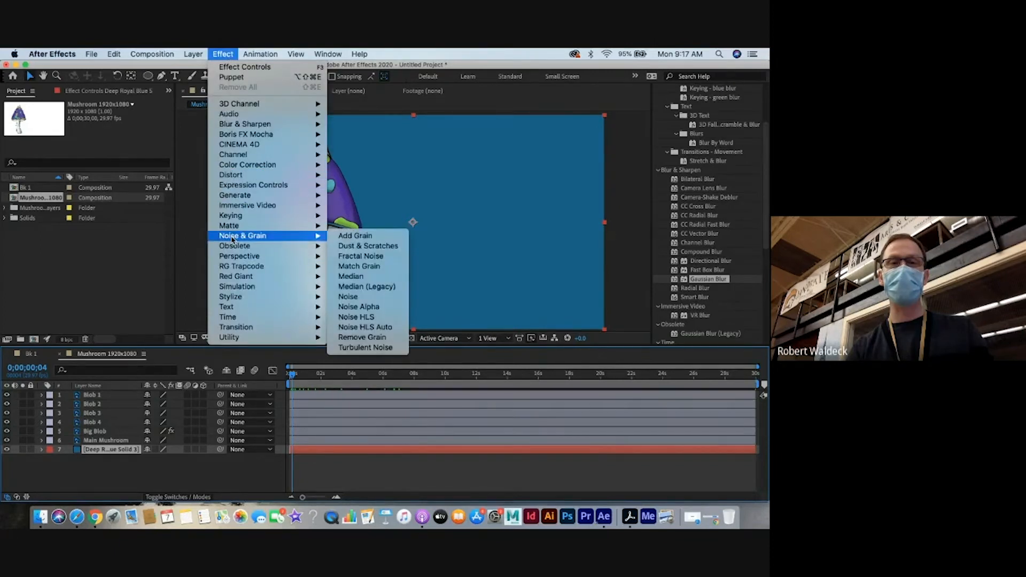
{"action": "mouse_move", "coordinate": [239, 204]}
{"action": "mouse_move", "coordinate": [244, 169]}
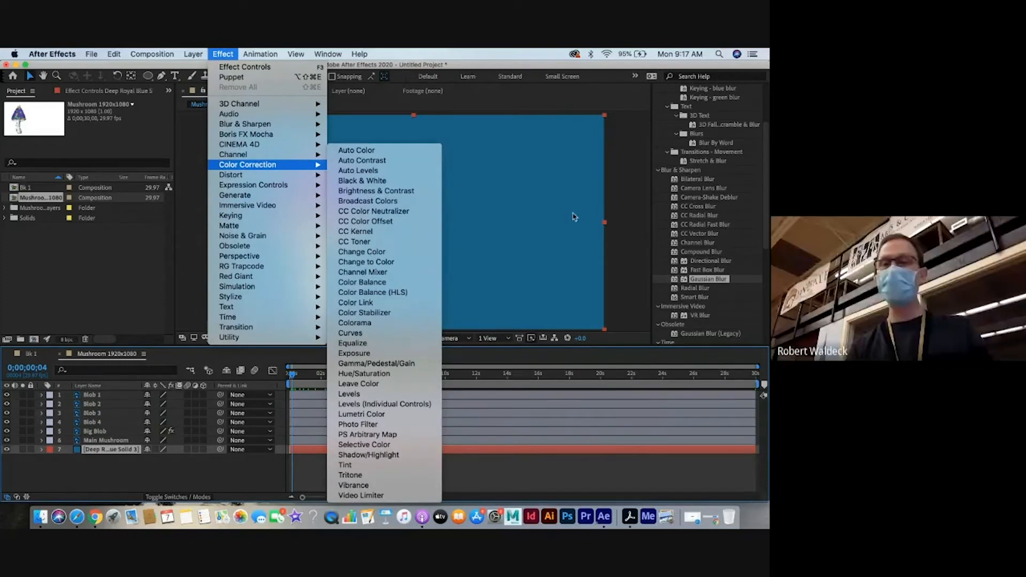
{"action": "left_click", "coordinate": [647, 195]}
Replace the "blur" search in the effects library with "gradien"
{"action": "scroll", "coordinate": [649, 194], "scroll_direction": "up", "scroll_amount": 2}
{"action": "scroll", "coordinate": [645, 194], "scroll_direction": "up", "scroll_amount": 3}
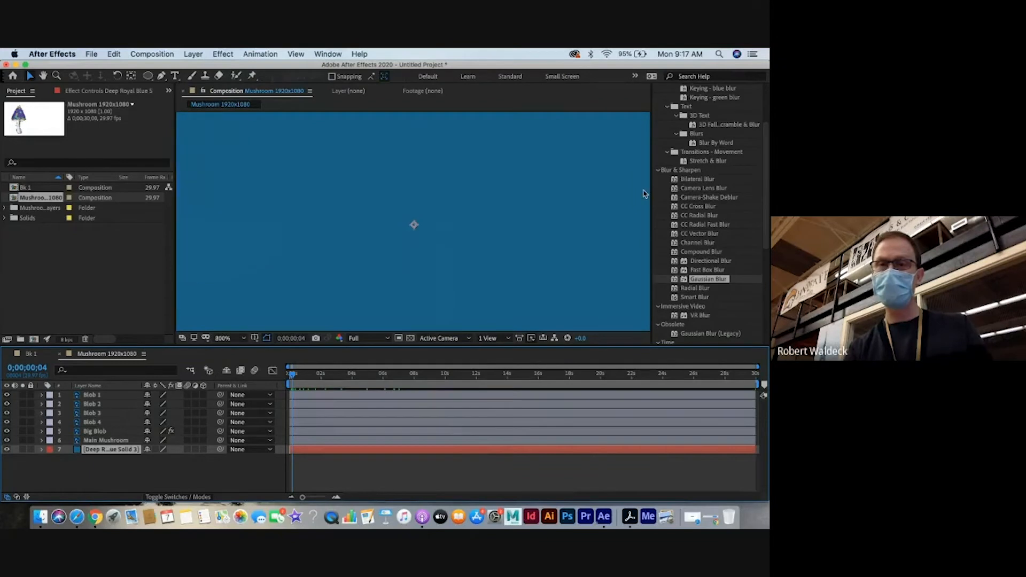
{"action": "scroll", "coordinate": [691, 184], "scroll_direction": "up", "scroll_amount": 5}
{"action": "left_click", "coordinate": [690, 135]}
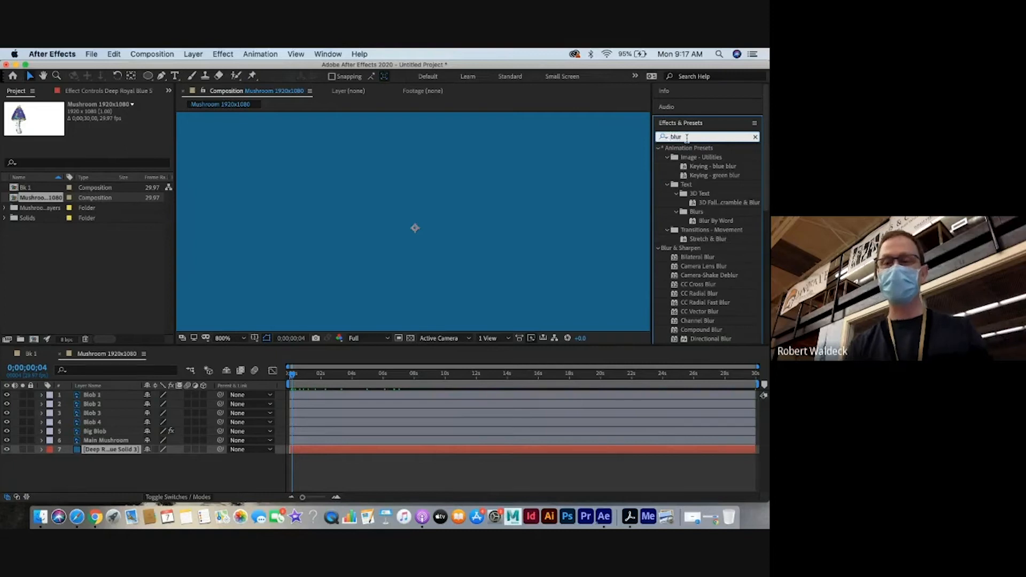
{"action": "key", "text": "BackSpace"}
{"action": "key", "text": "BackSpace"}
{"action": "key", "text": "BackSpace"}
{"action": "key", "text": "BackSpace"}
{"action": "type", "text": "grid"}
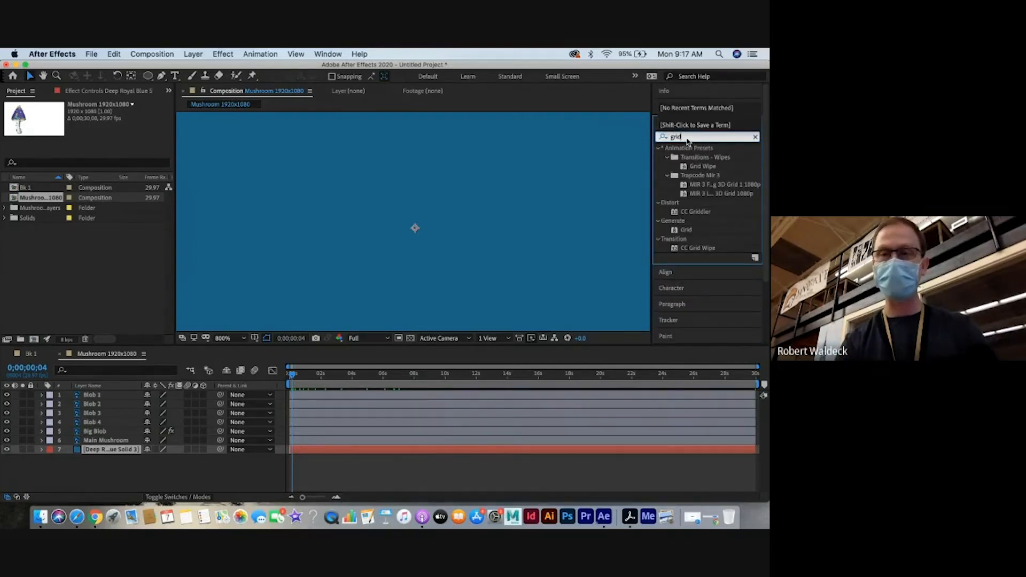
{"action": "key", "text": "BackSpace"}
{"action": "key", "text": "BackSpace"}
{"action": "type", "text": "ad"}
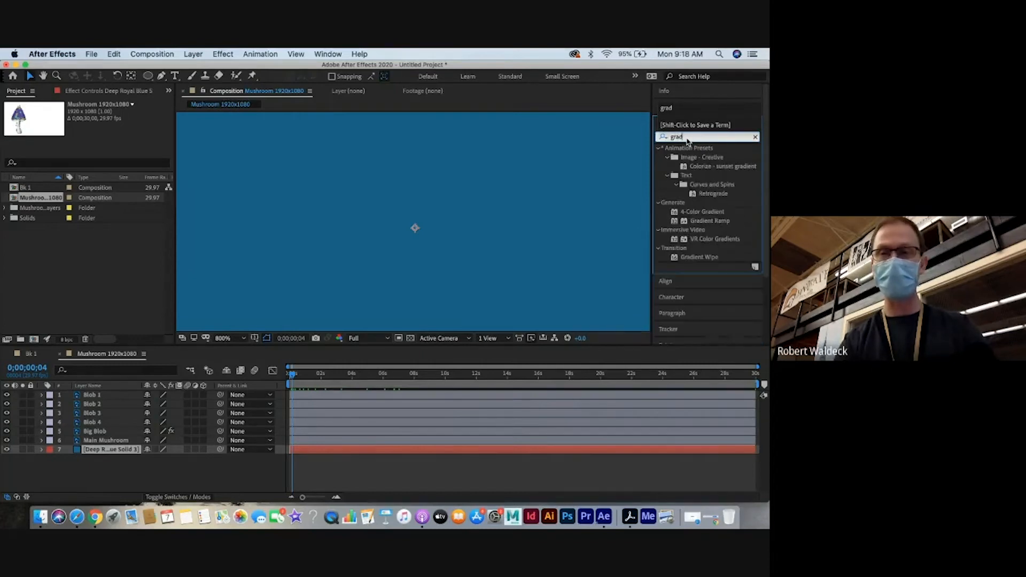
{"action": "type", "text": "i"}
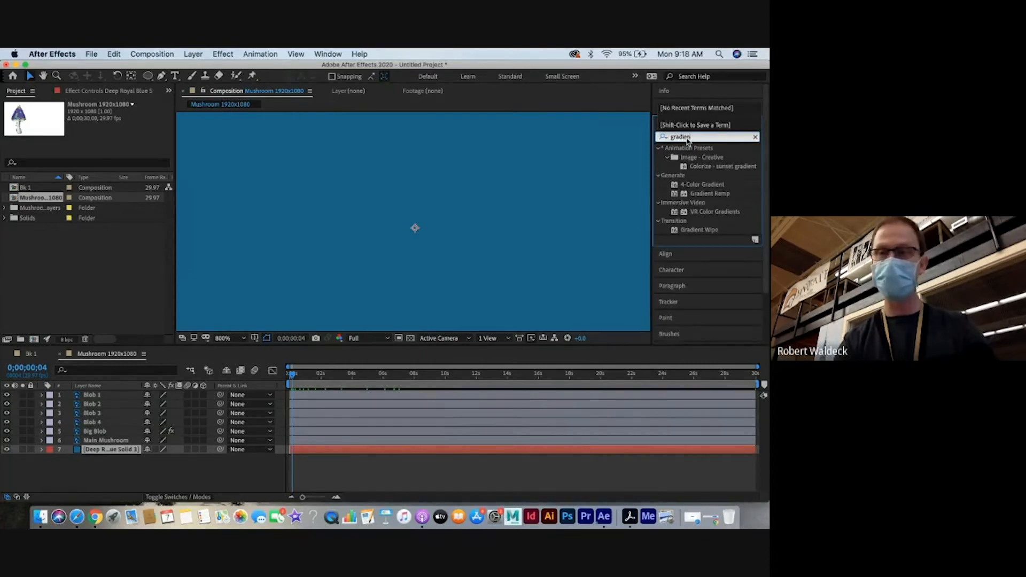
{"action": "type", "text": "en"}
Apply the Gradient Ramp effect to the blue solid layer
{"action": "left_click", "coordinate": [714, 186]}
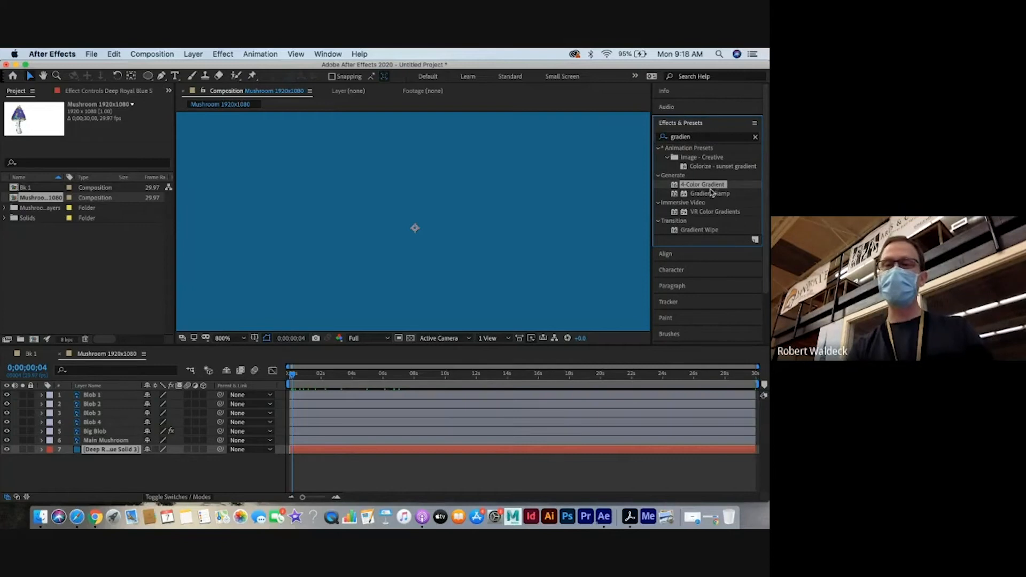
{"action": "left_click", "coordinate": [705, 194]}
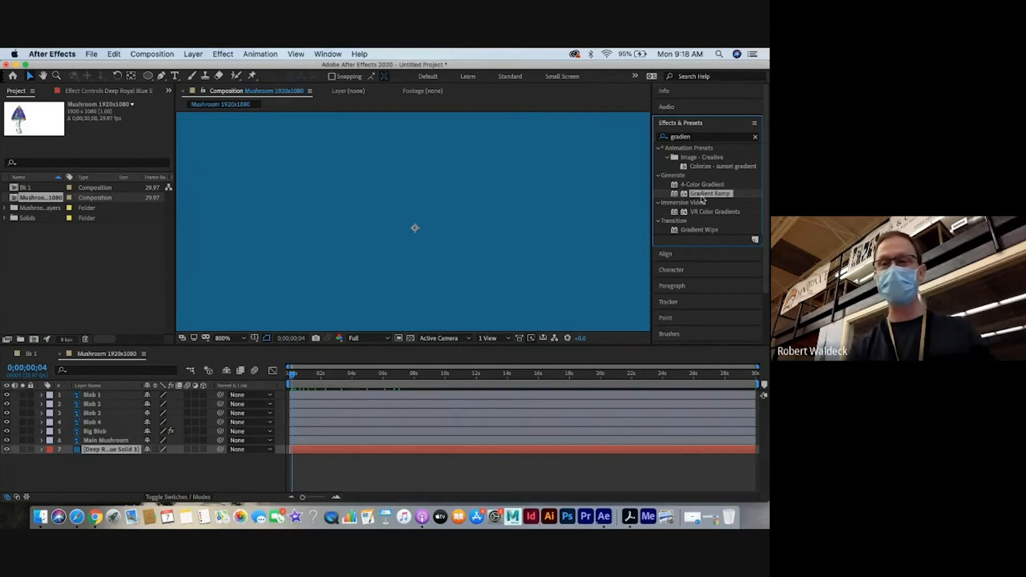
{"action": "left_click_drag", "start_coordinate": [702, 199], "coordinate": [575, 454]}
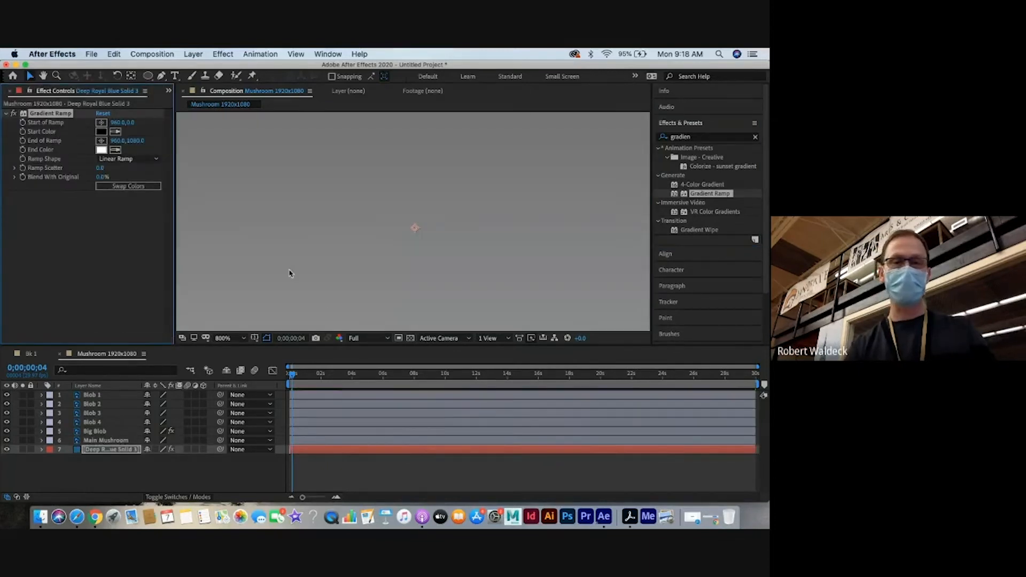
Apply the 4-Color Gradient effect to the blue solid layer in addition to its Gradient Ramp
{"action": "left_click", "coordinate": [246, 337]}
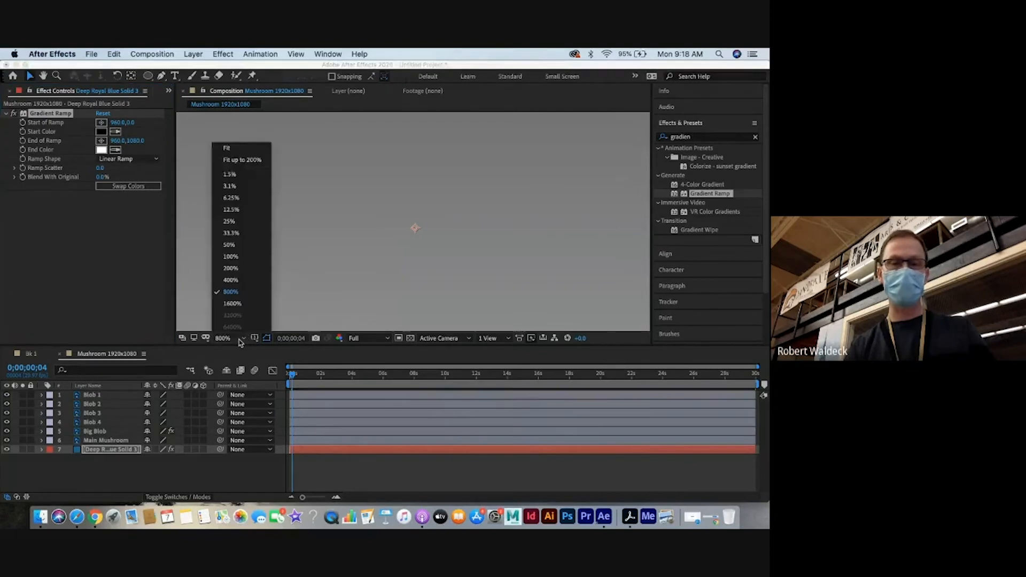
{"action": "left_click", "coordinate": [233, 152]}
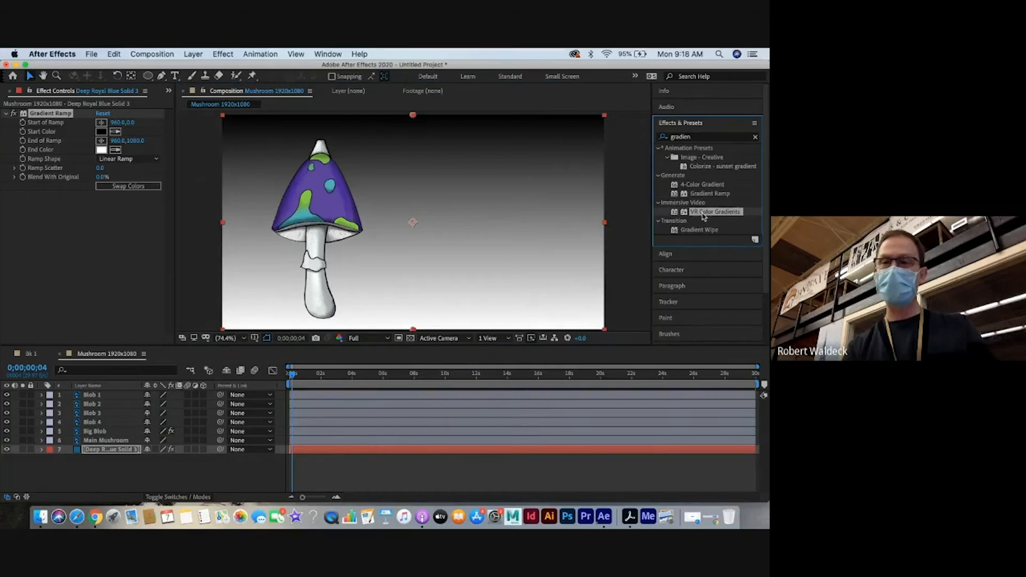
{"action": "left_click", "coordinate": [701, 185]}
{"action": "left_click_drag", "start_coordinate": [700, 188], "coordinate": [593, 451]}
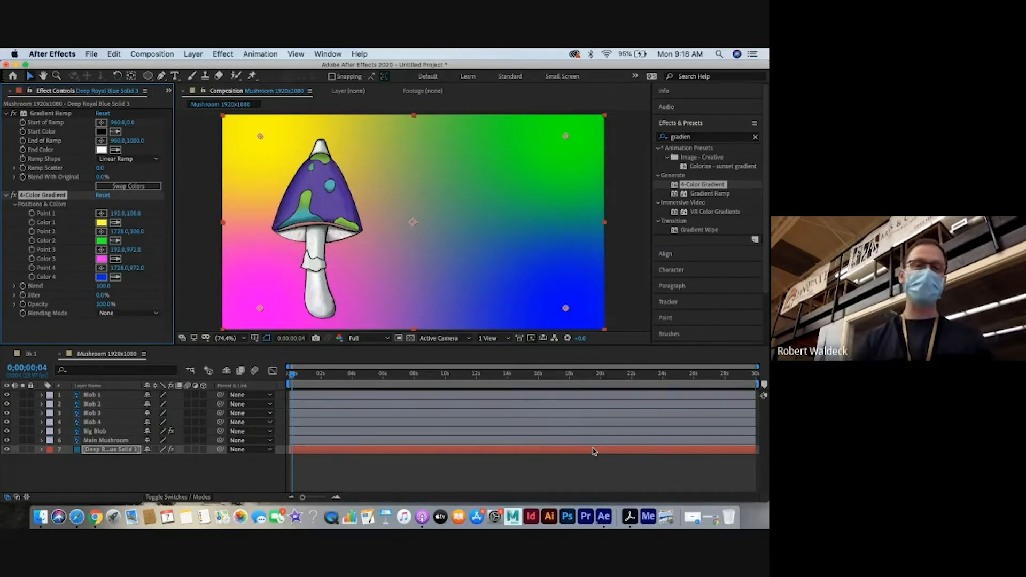
Turn off the 4-Color Gradient effect and set the Gradient Ramp's start color to red EA3939
{"action": "left_click", "coordinate": [6, 195]}
{"action": "left_click", "coordinate": [14, 196]}
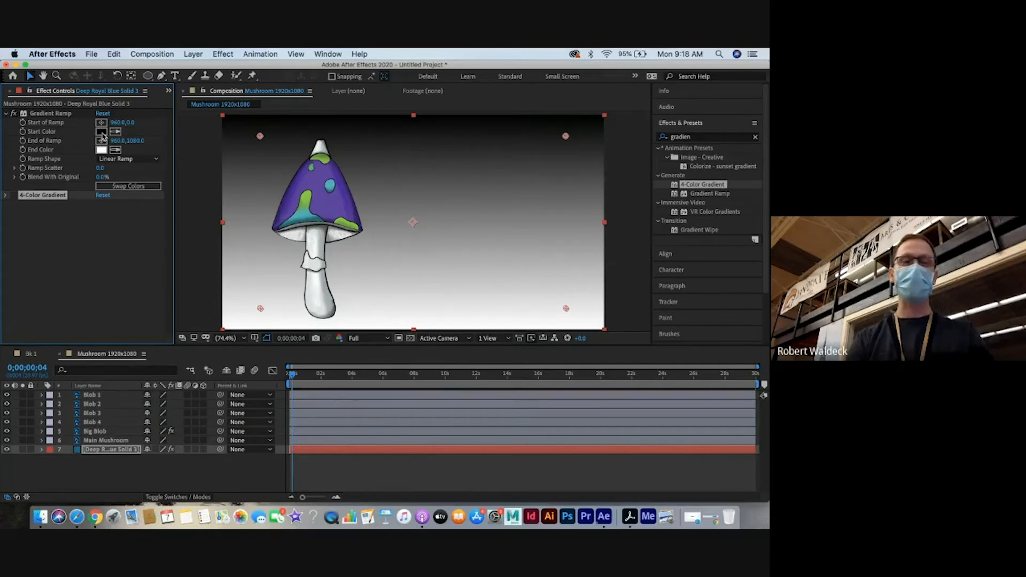
{"action": "left_click", "coordinate": [101, 132]}
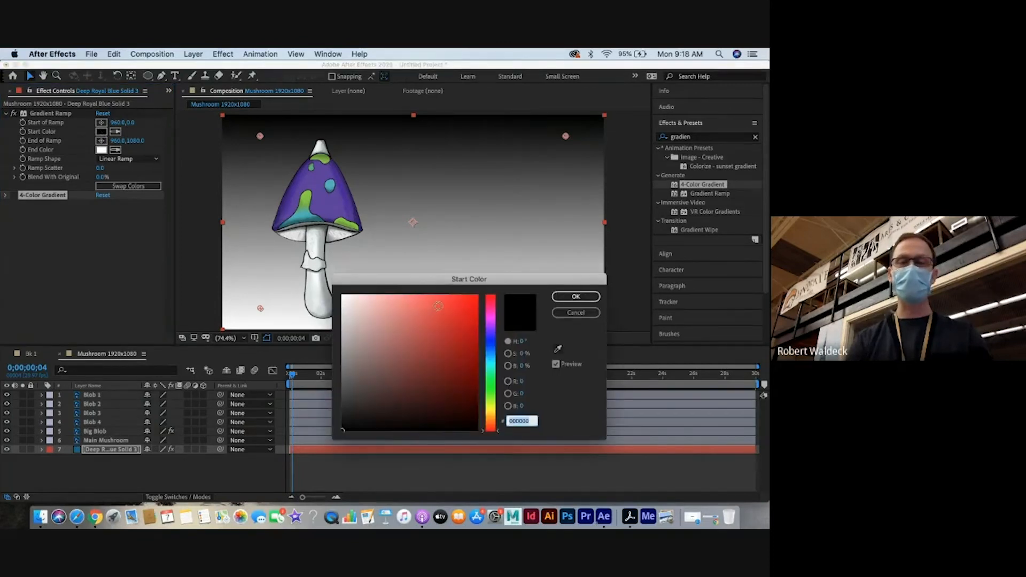
{"action": "left_click", "coordinate": [444, 306]}
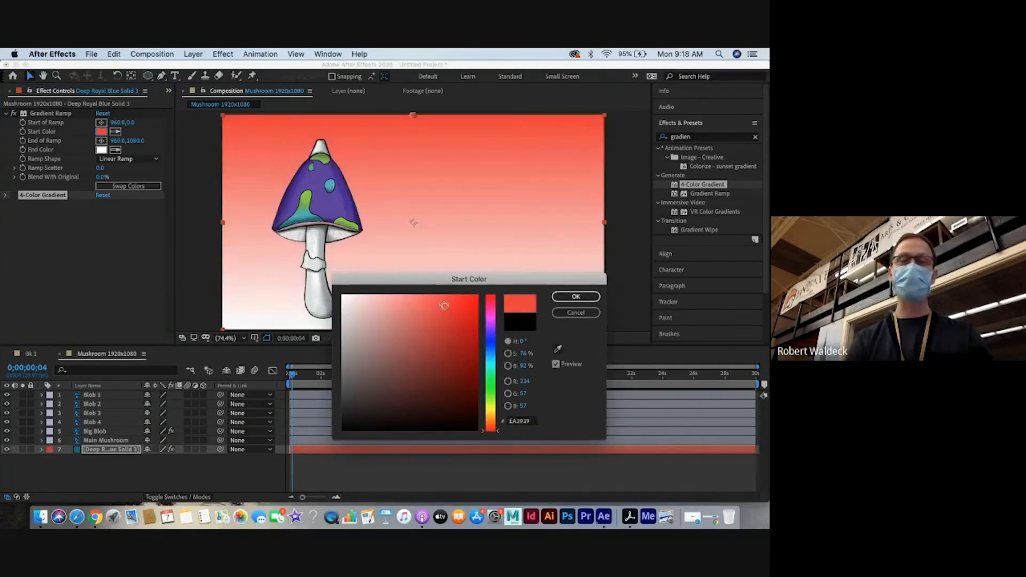
{"action": "left_click", "coordinate": [576, 295]}
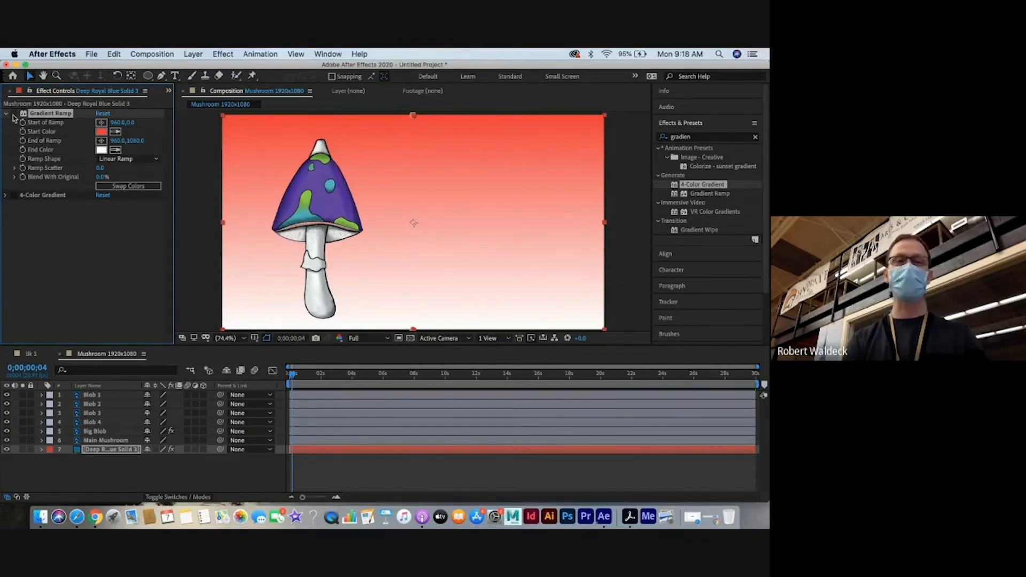
Turn off the Gradient Ramp, turn the 4-Color Gradient back on and change its Color 4 to purple
{"action": "left_click", "coordinate": [14, 115]}
{"action": "left_click", "coordinate": [13, 195]}
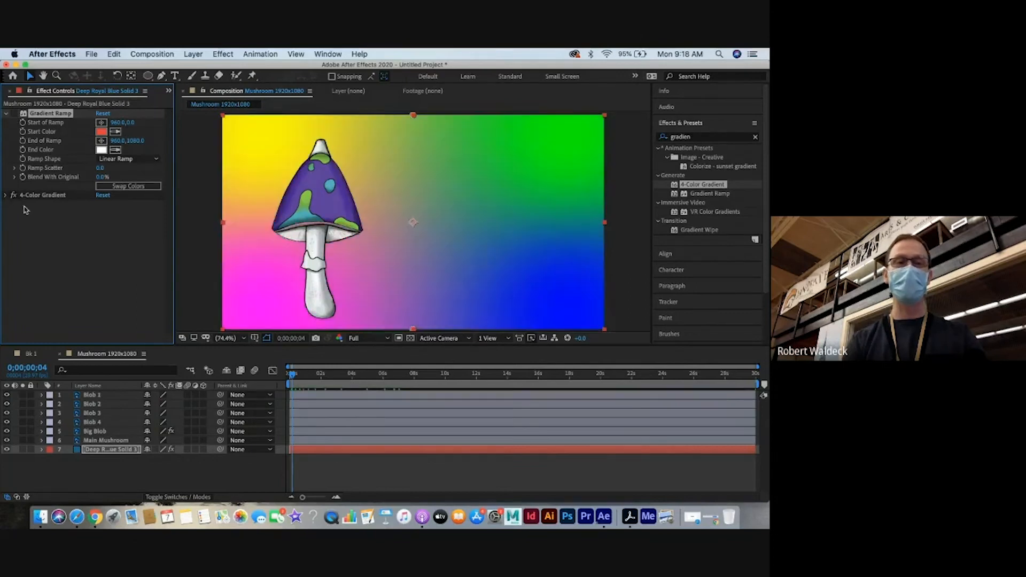
{"action": "left_click", "coordinate": [6, 195]}
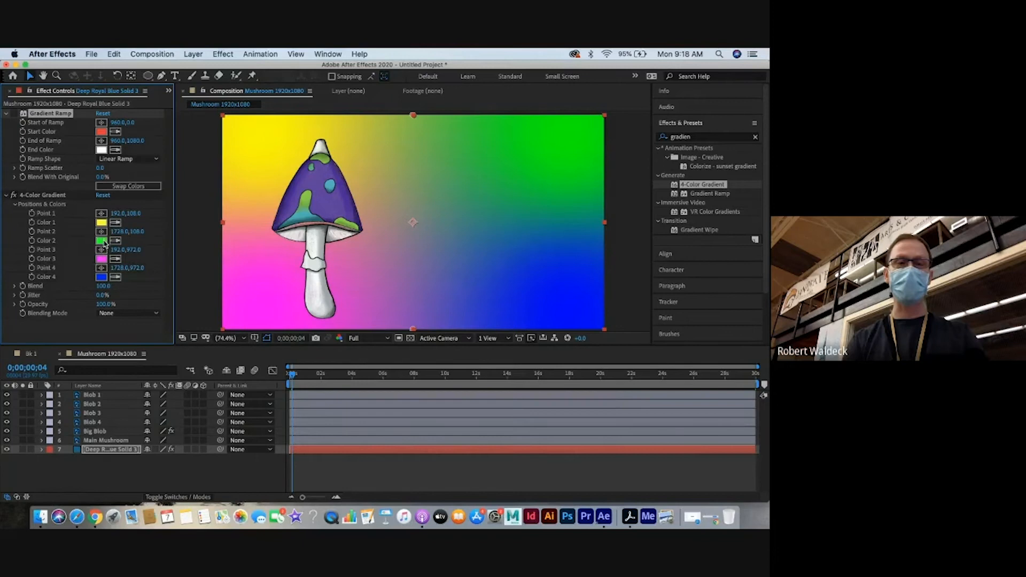
{"action": "left_click", "coordinate": [101, 277]}
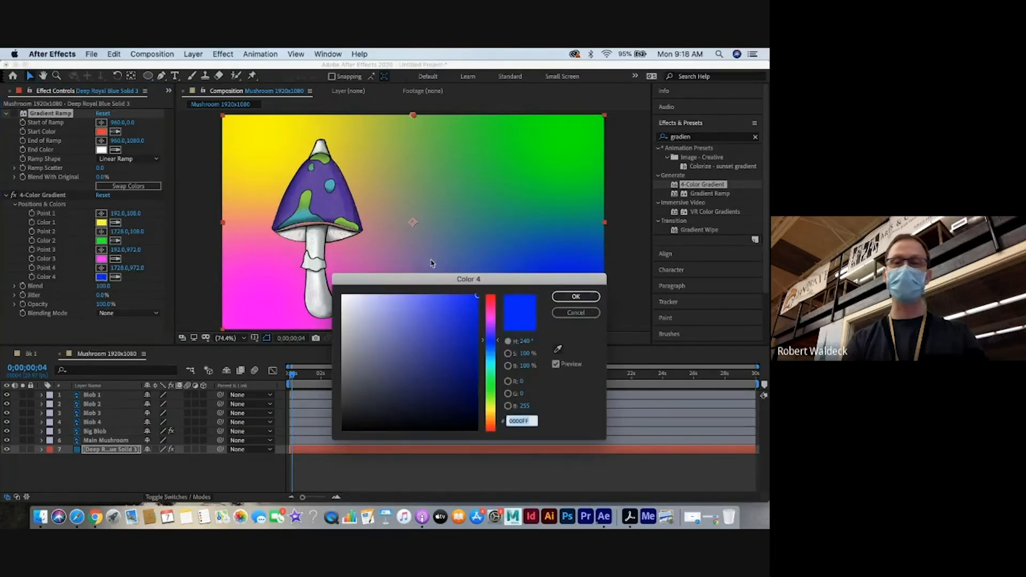
{"action": "left_click", "coordinate": [491, 328]}
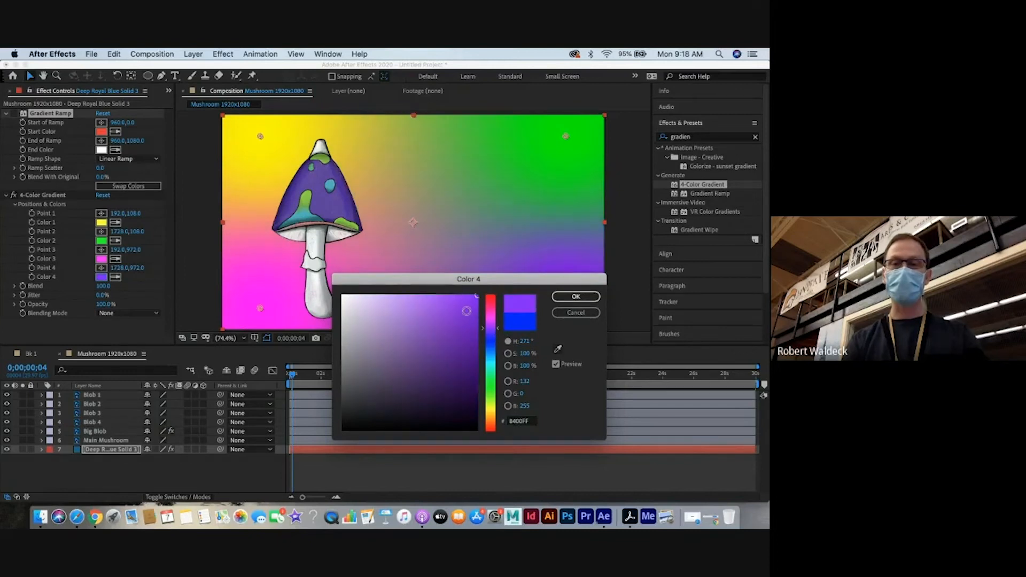
{"action": "left_click", "coordinate": [572, 297]}
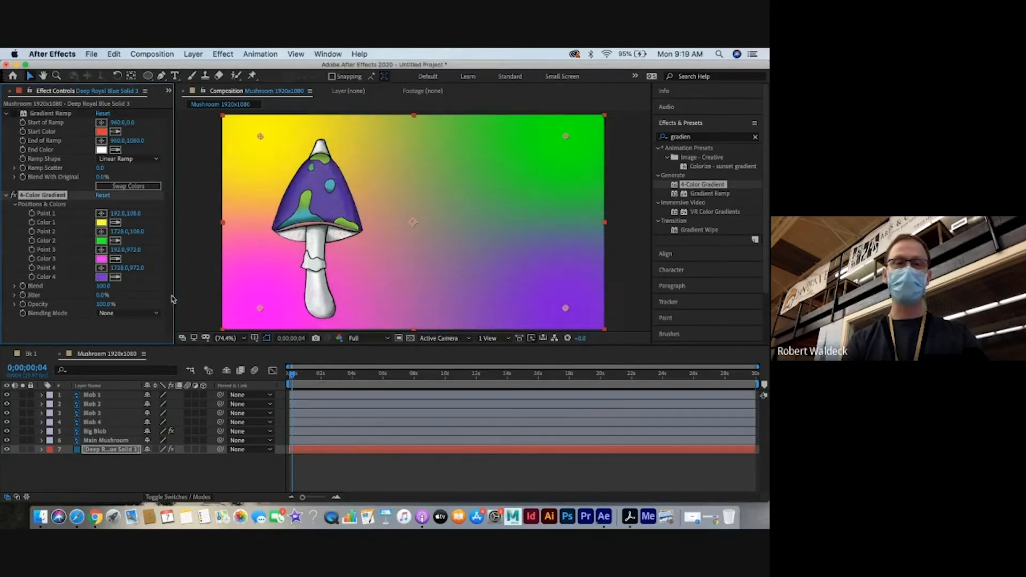
Reveal the Positions & Colors properties of the solid's 4-Color Gradient in the timeline
{"action": "left_click", "coordinate": [41, 450]}
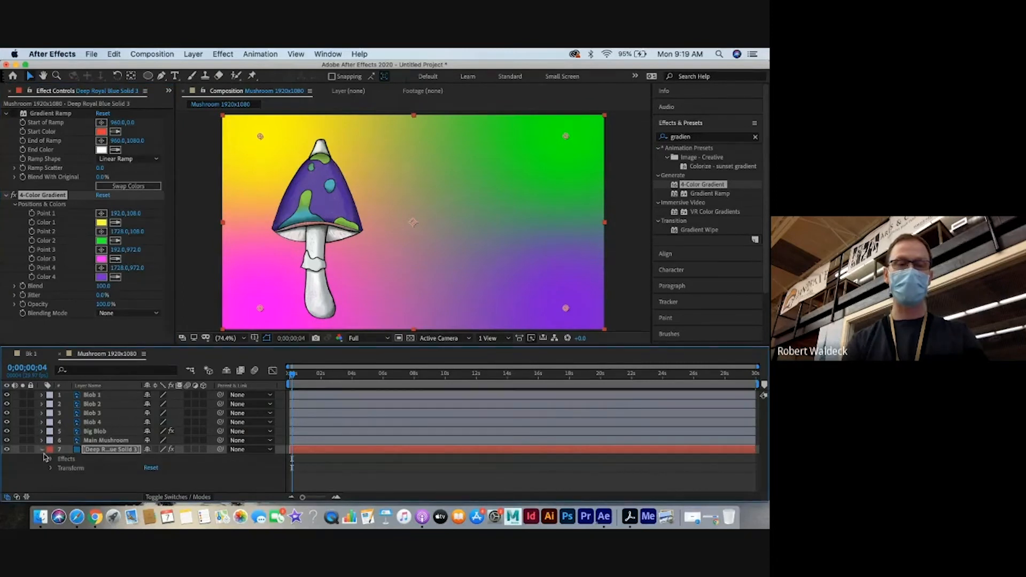
{"action": "left_click", "coordinate": [51, 459]}
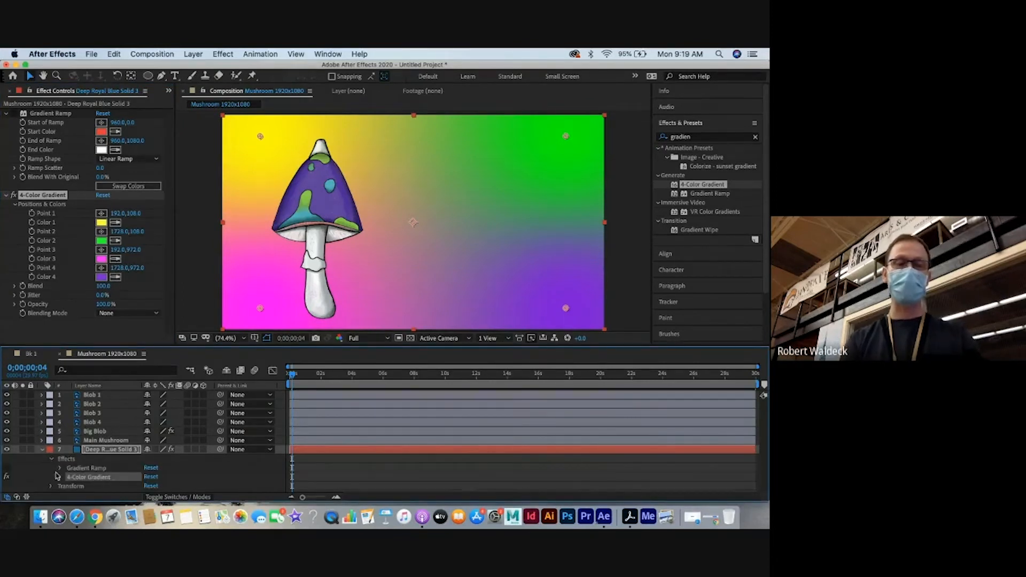
{"action": "left_click", "coordinate": [60, 477]}
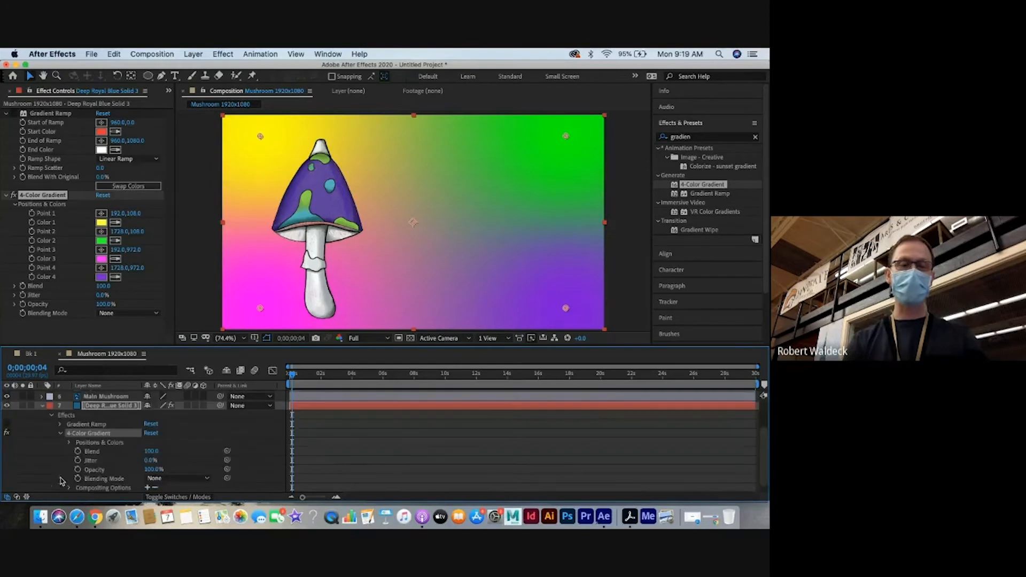
{"action": "scroll", "coordinate": [277, 425], "scroll_direction": "down", "scroll_amount": 2}
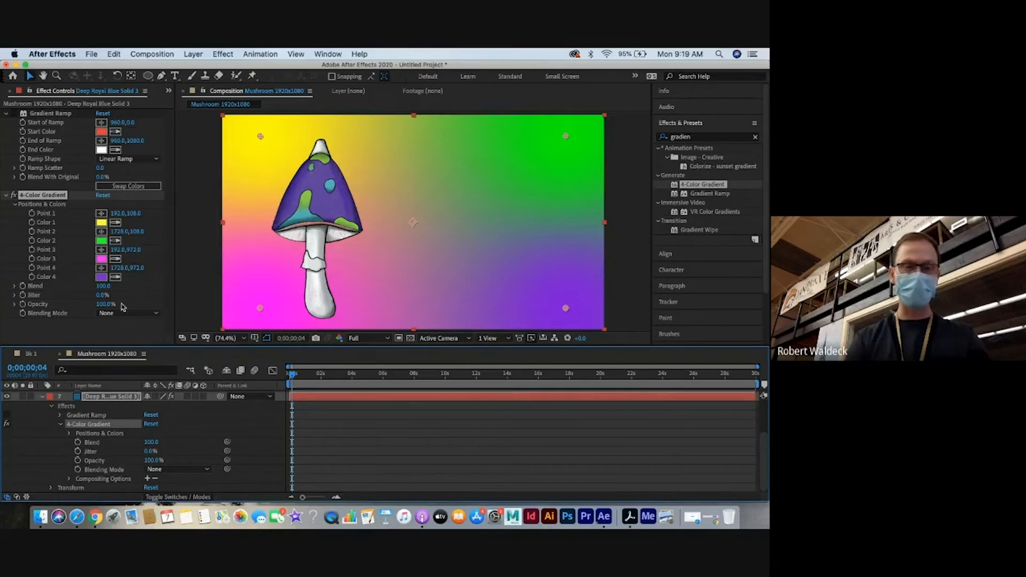
{"action": "left_click", "coordinate": [68, 433]}
{"action": "scroll", "coordinate": [69, 436], "scroll_direction": "down", "scroll_amount": 2}
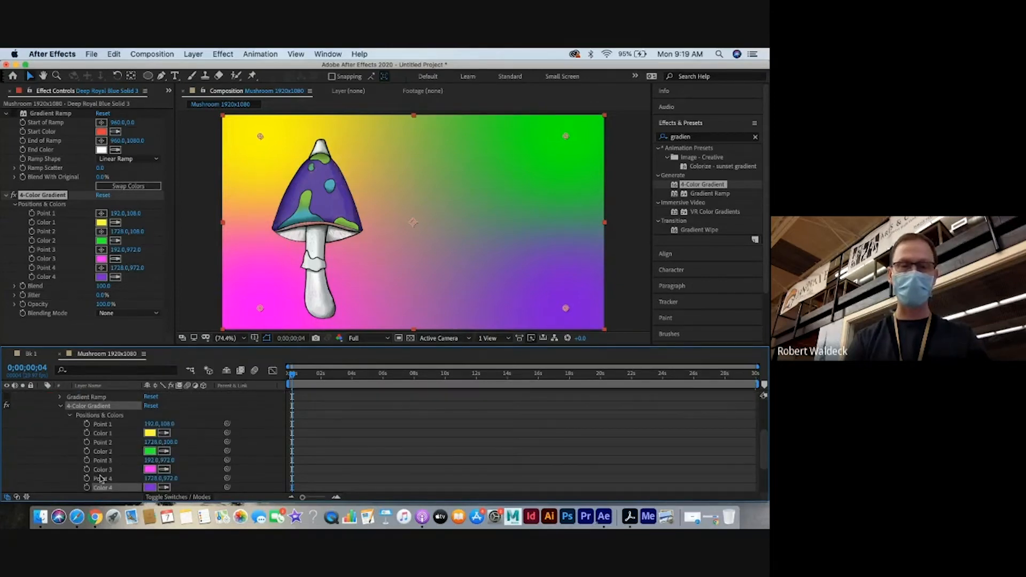
Try keyframing Color 4 at 0;00;00;04 and moving Point 4 to 1490, 595 at 0;00;01;16, and preview from the start
{"action": "left_click", "coordinate": [87, 487]}
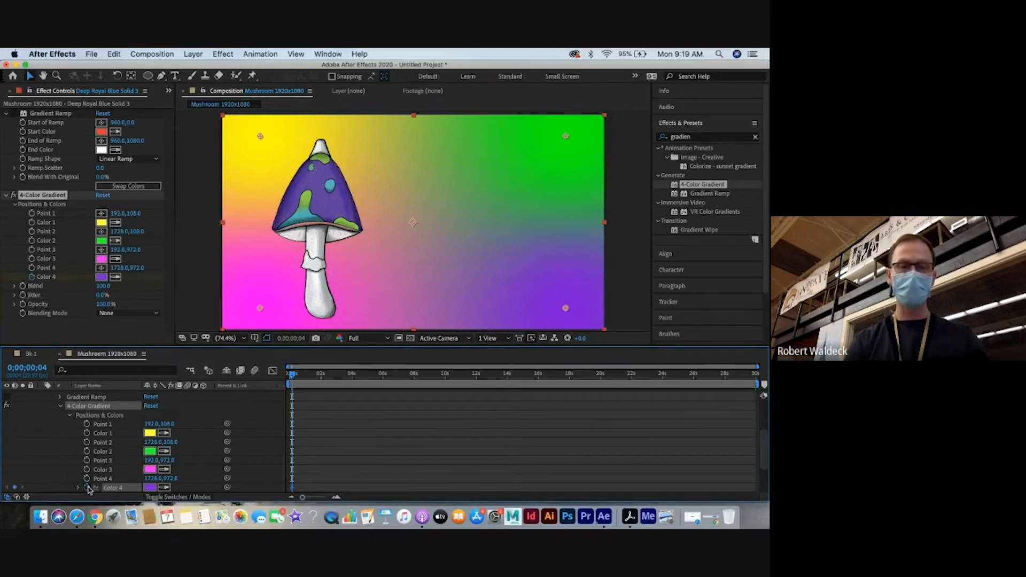
{"action": "left_click_drag", "start_coordinate": [292, 374], "coordinate": [318, 379]}
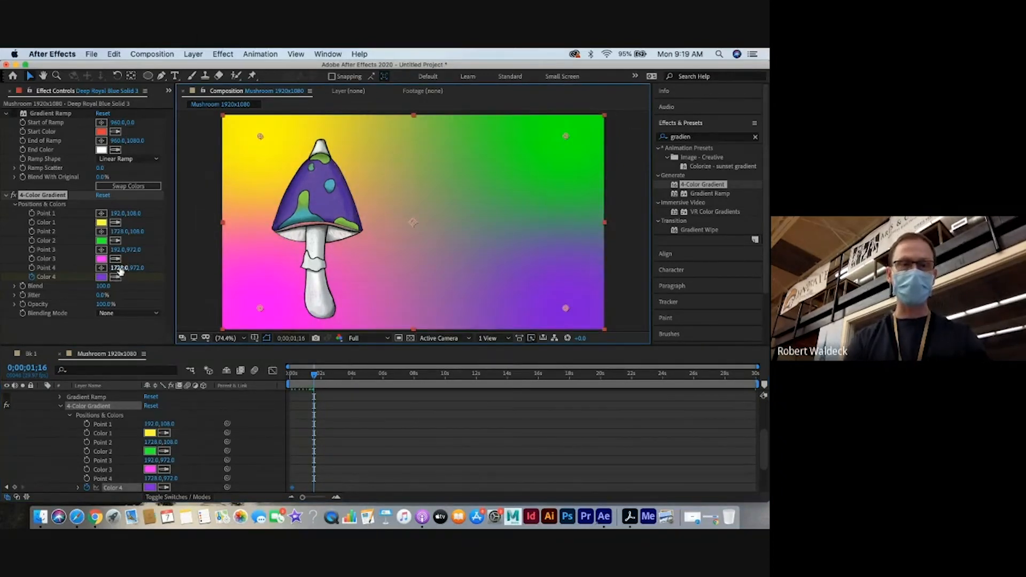
{"action": "left_click_drag", "start_coordinate": [119, 272], "coordinate": [43, 209]}
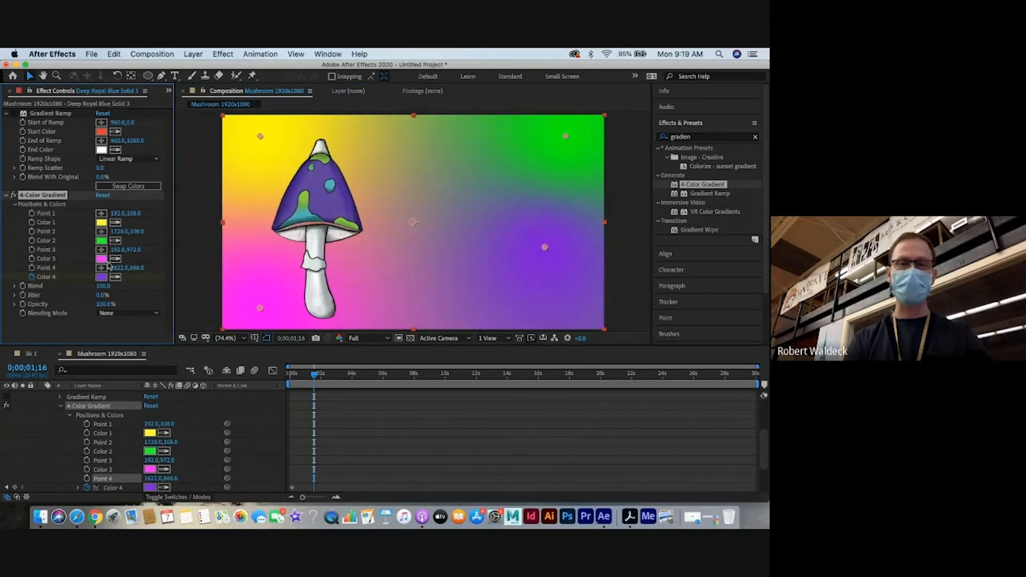
{"action": "left_click_drag", "start_coordinate": [118, 269], "coordinate": [47, 260]}
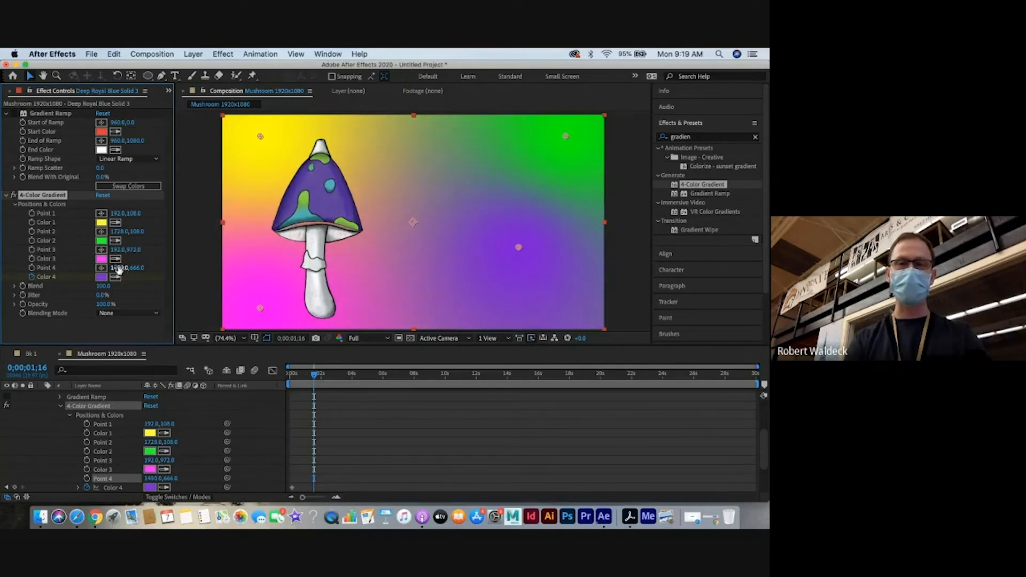
{"action": "left_click_drag", "start_coordinate": [137, 268], "coordinate": [101, 271]}
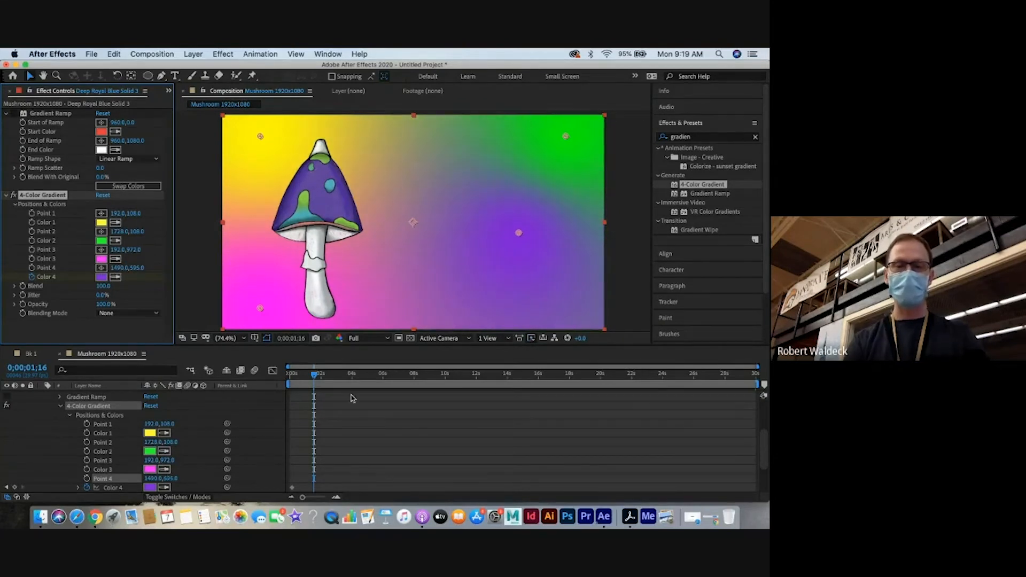
{"action": "scroll", "coordinate": [352, 398], "scroll_direction": "down", "scroll_amount": 3}
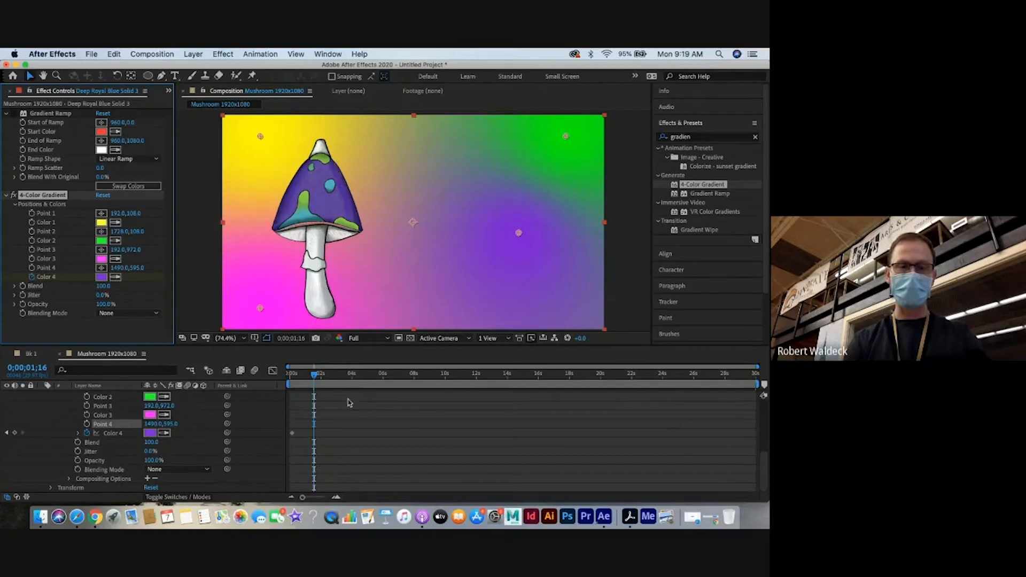
{"action": "left_click_drag", "start_coordinate": [314, 375], "coordinate": [274, 376]}
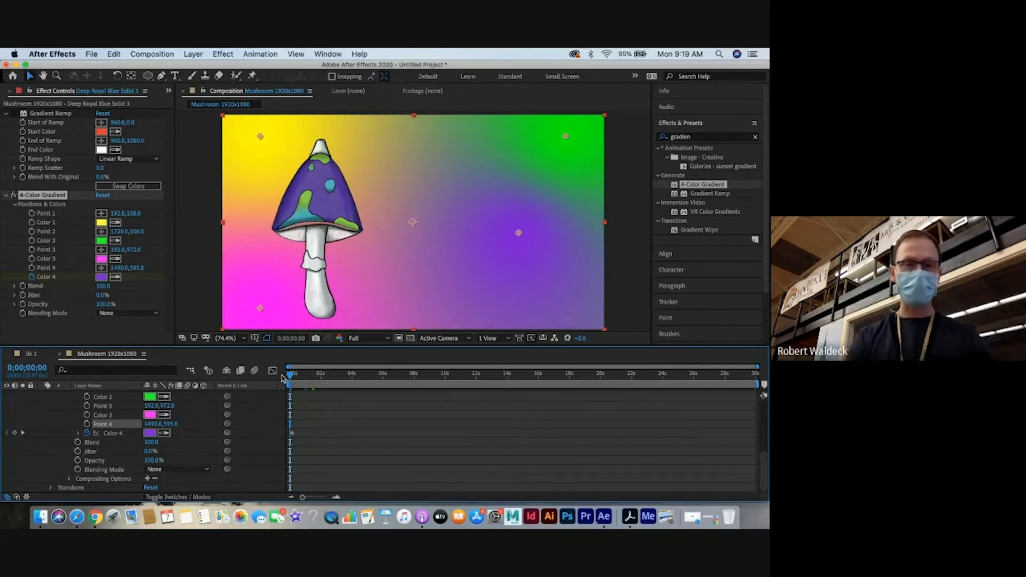
{"action": "key", "text": "space"}
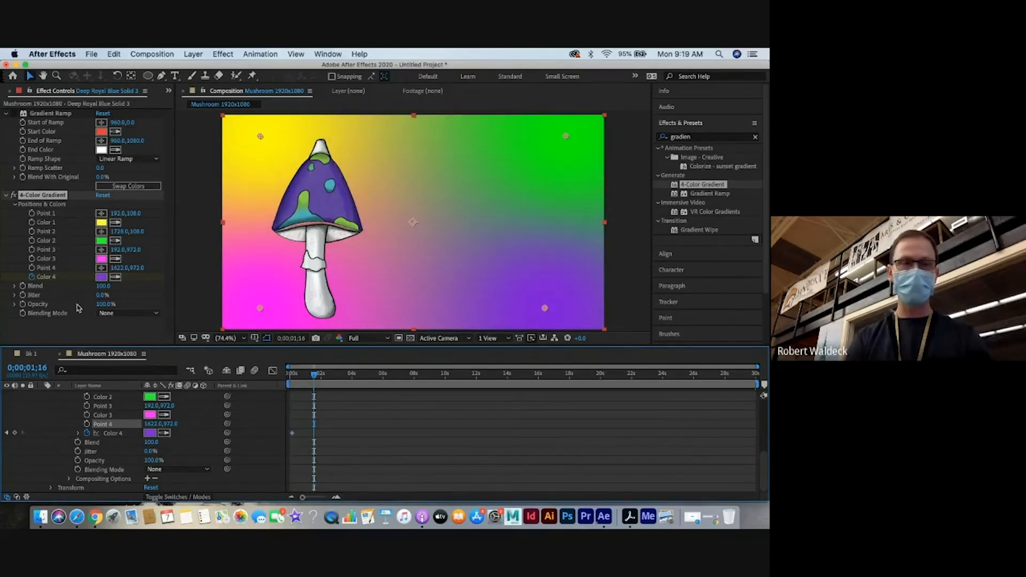
Remove the Color 4 keyframing and place a Point 4 keyframe of 1622, 972 near the start of the timeline
{"action": "left_click", "coordinate": [31, 277]}
{"action": "left_click", "coordinate": [31, 269]}
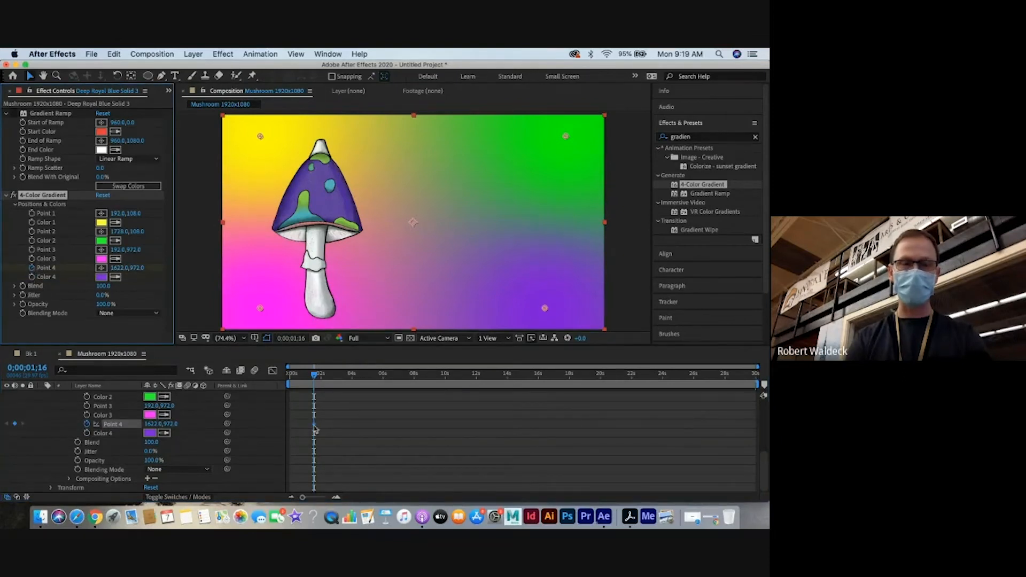
{"action": "left_click_drag", "start_coordinate": [314, 425], "coordinate": [293, 425]}
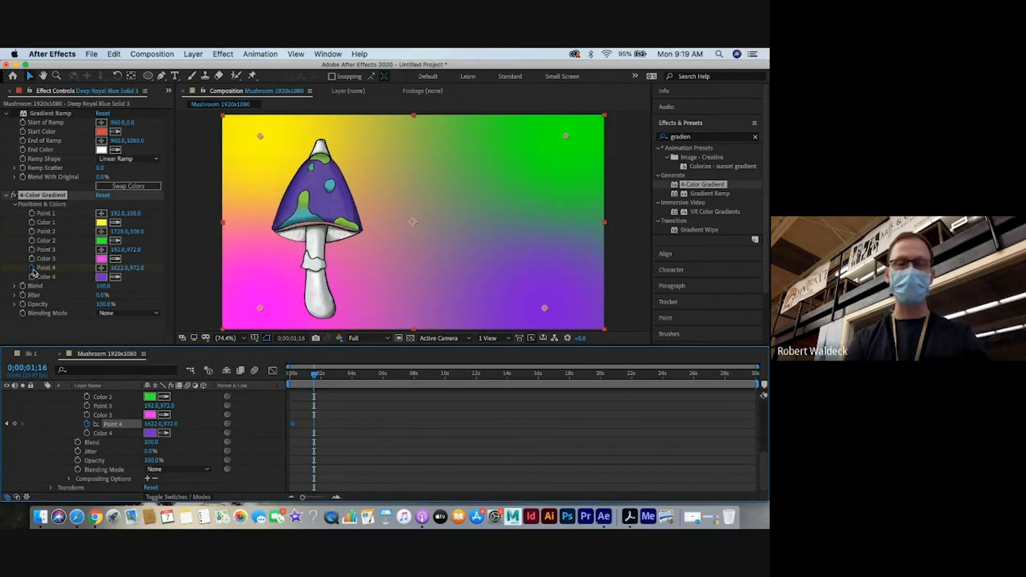
Set Point 4 to 1510, 650 at 0;00;01;16 and preview the gradient animation from the start
{"action": "left_click_drag", "start_coordinate": [119, 267], "coordinate": [60, 268]}
{"action": "left_click_drag", "start_coordinate": [140, 269], "coordinate": [3, 236]}
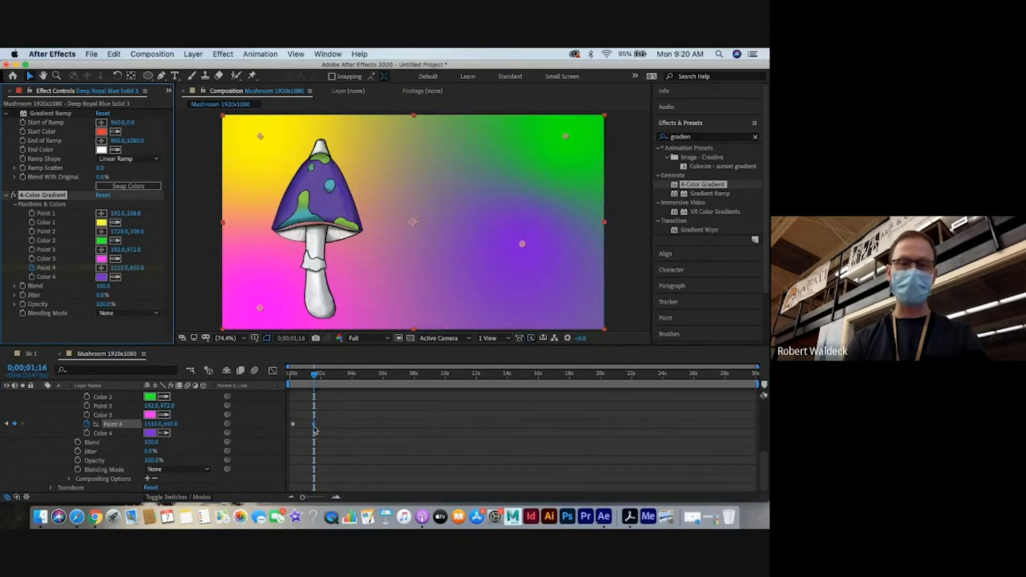
{"action": "left_click_drag", "start_coordinate": [313, 375], "coordinate": [278, 380]}
{"action": "key", "text": "space"}
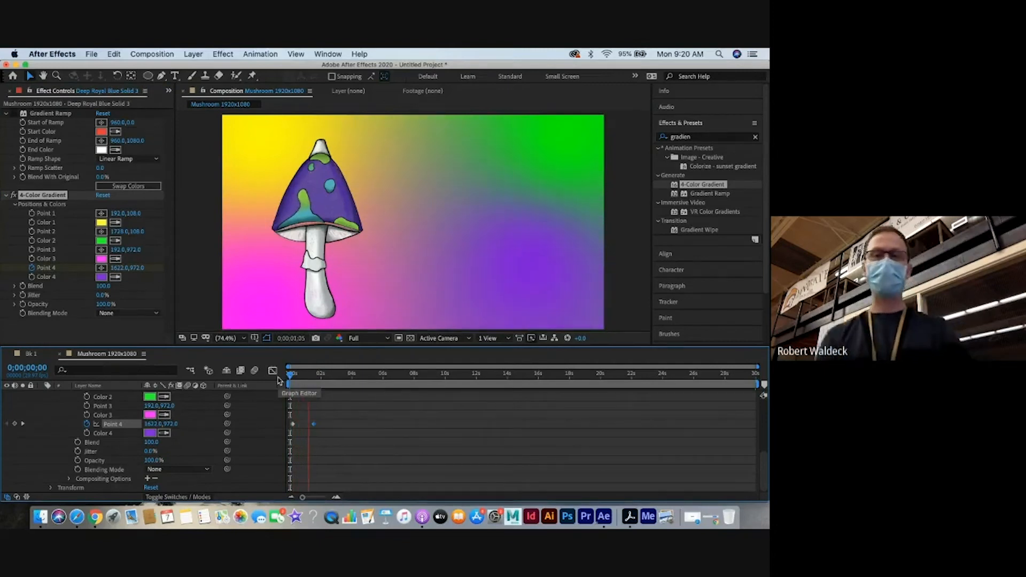
{"action": "key", "text": "space"}
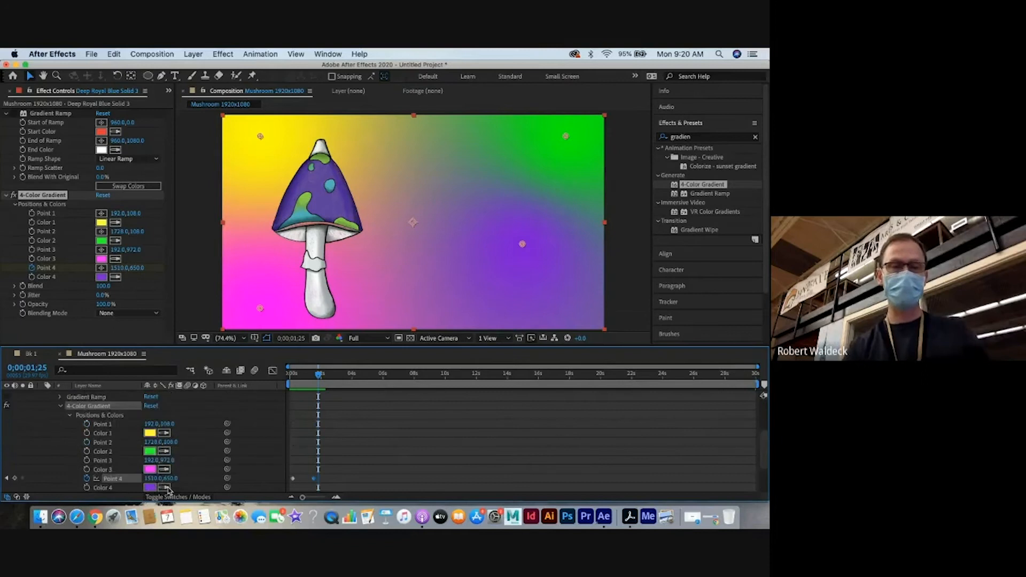
{"action": "scroll", "coordinate": [167, 489], "scroll_direction": "up", "scroll_amount": 5}
{"action": "left_click", "coordinate": [42, 451]}
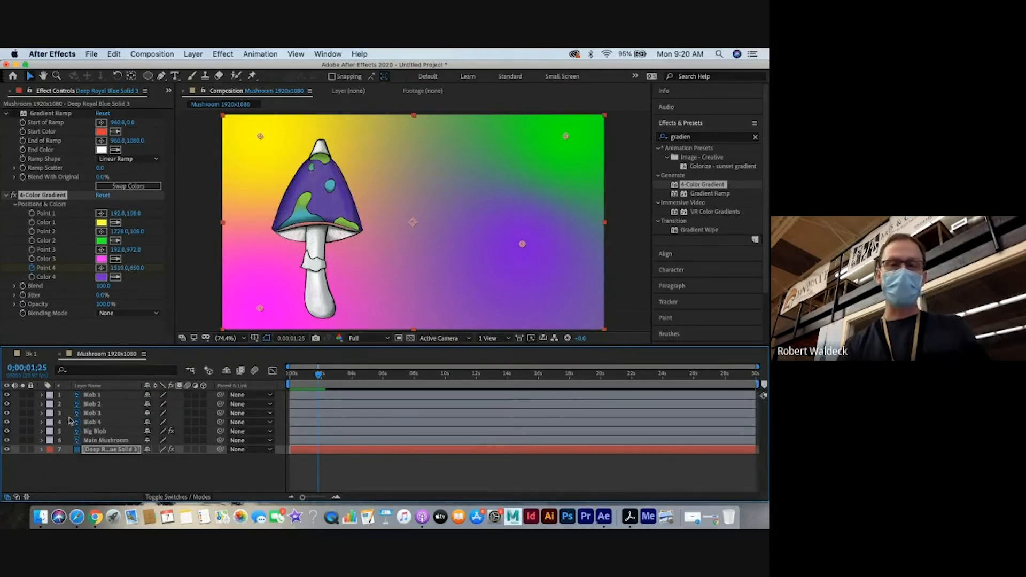
Create a new HDTV 1080 29.97 composition named bk 2
{"action": "left_click", "coordinate": [30, 355]}
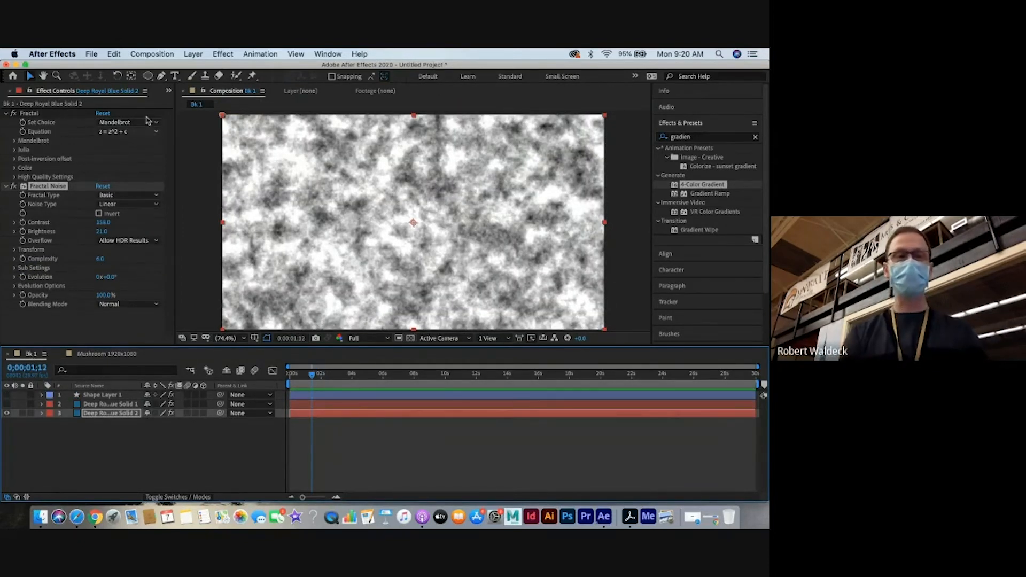
{"action": "left_click", "coordinate": [170, 91]}
{"action": "left_click", "coordinate": [181, 103]}
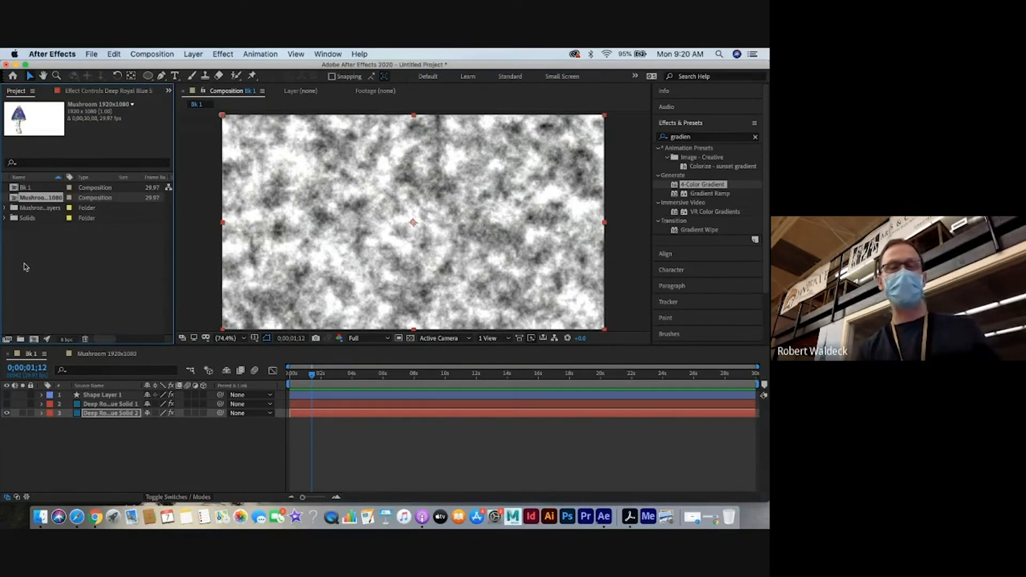
{"action": "left_click", "coordinate": [33, 340]}
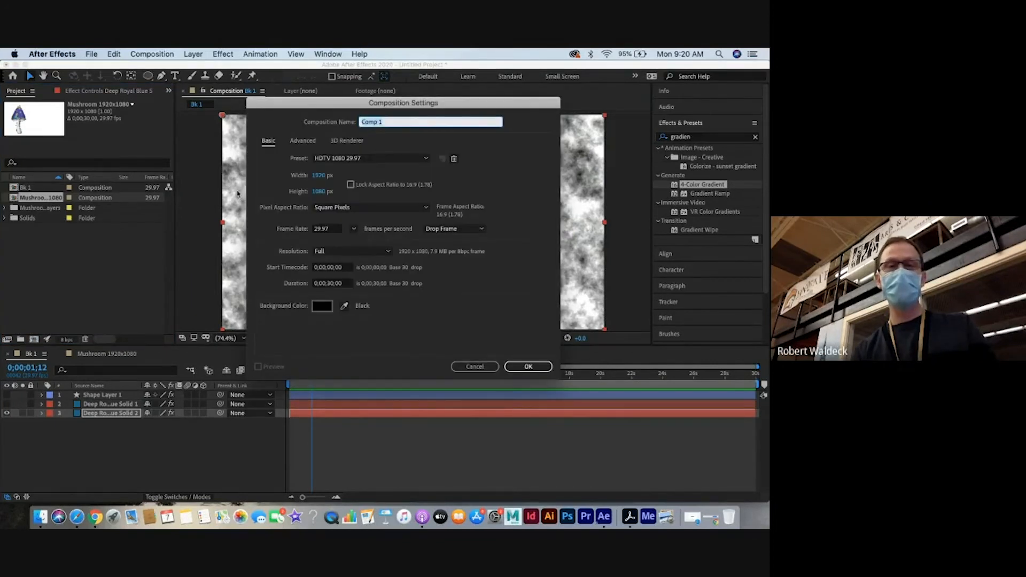
{"action": "type", "text": "b"}
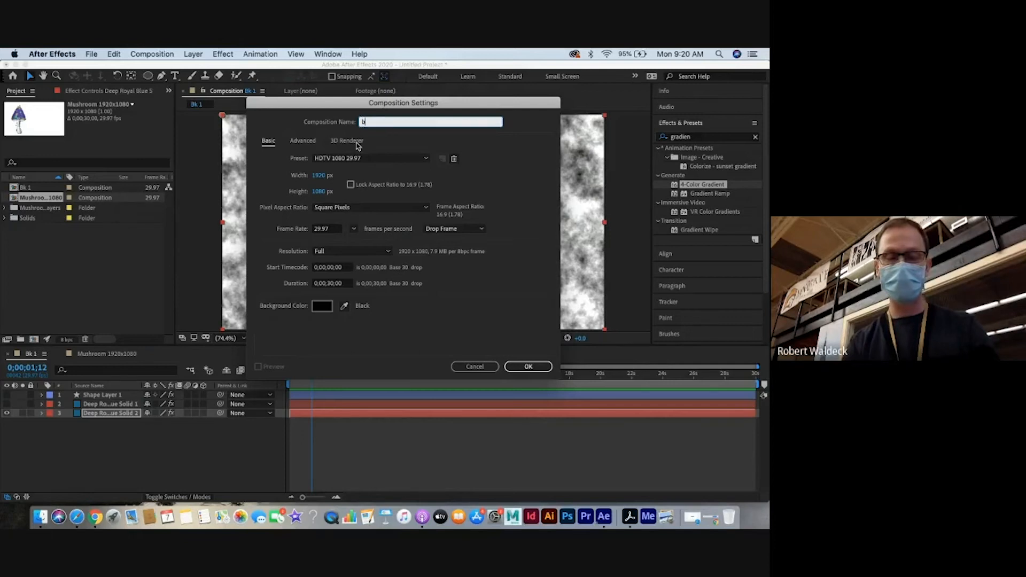
{"action": "type", "text": "k 2"}
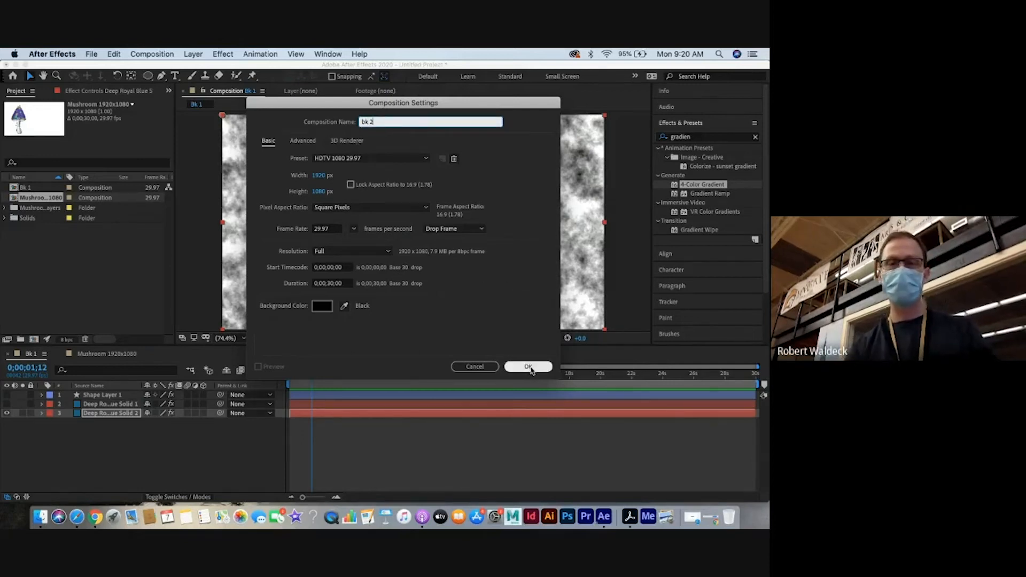
{"action": "left_click", "coordinate": [527, 367]}
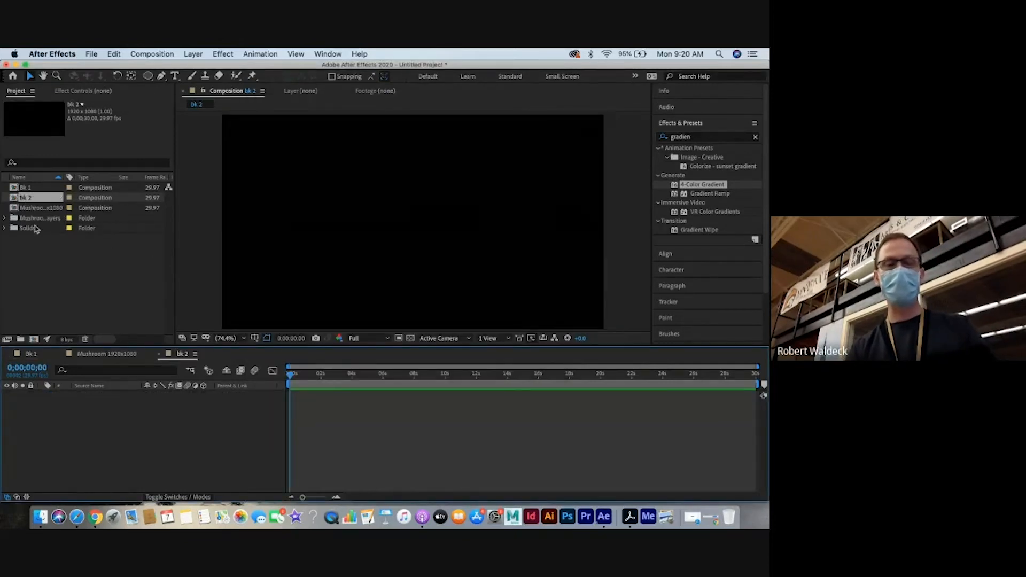
Close the bk 2 timeline and bring up the effect settings of Deep Royal Blue Solid 2 in Bk 1
{"action": "left_click", "coordinate": [159, 354]}
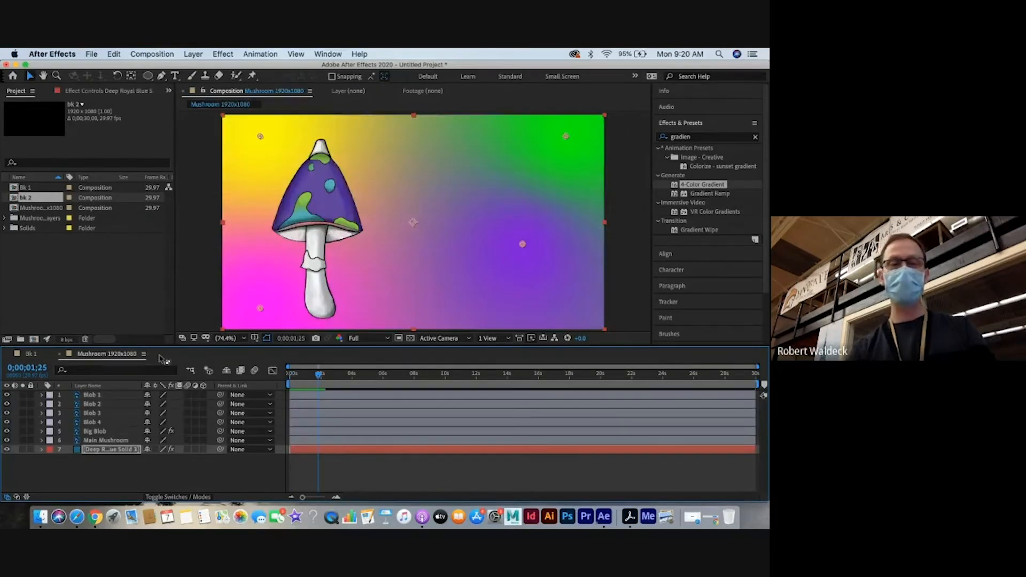
{"action": "left_click", "coordinate": [30, 354]}
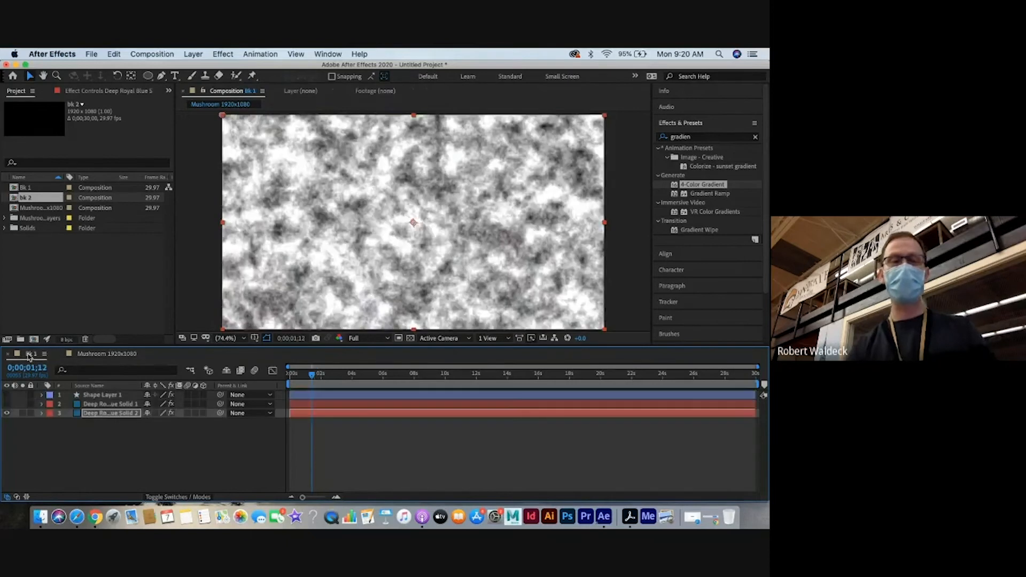
{"action": "left_click", "coordinate": [6, 413]}
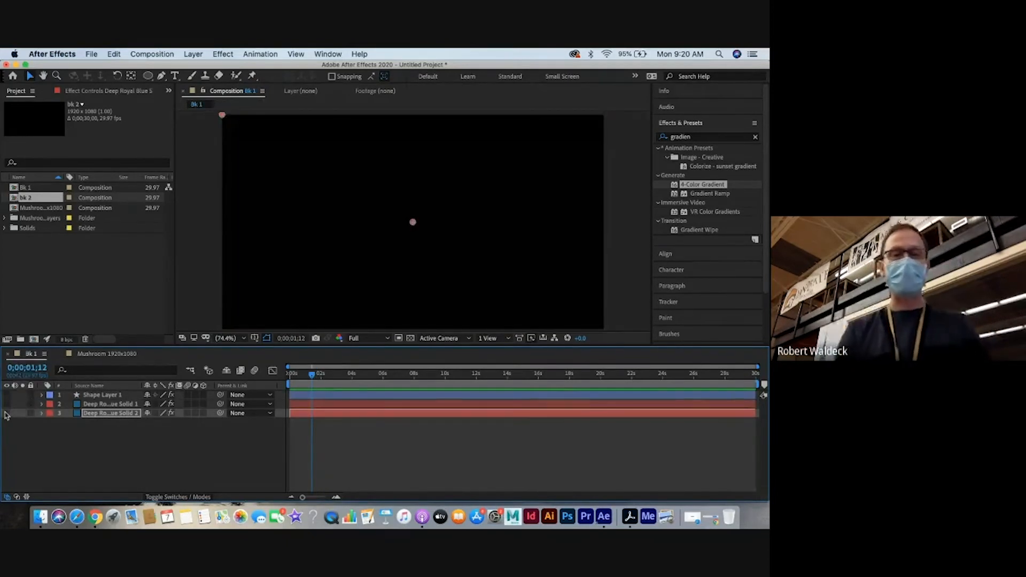
{"action": "left_click", "coordinate": [6, 413]}
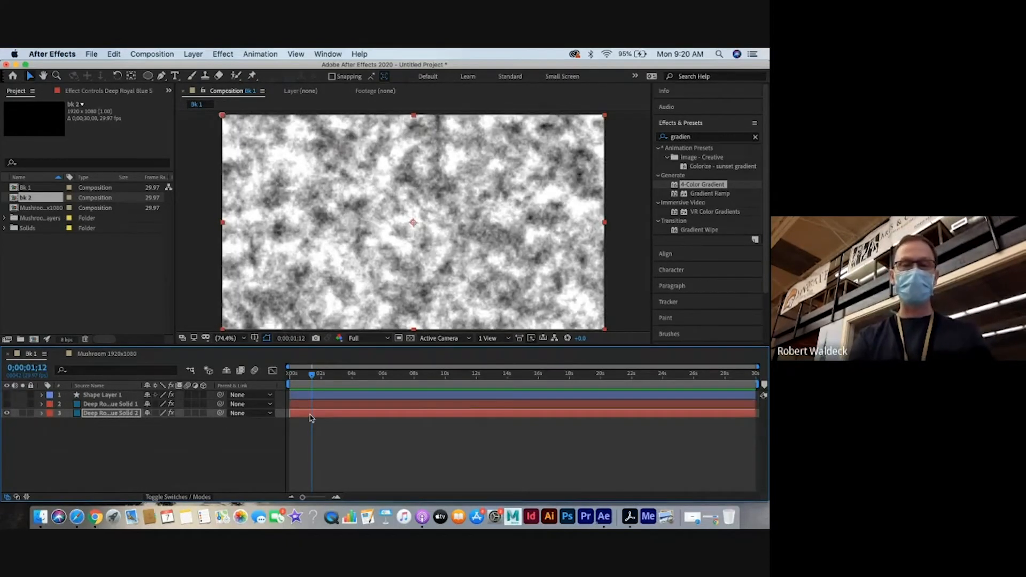
{"action": "left_click", "coordinate": [115, 92]}
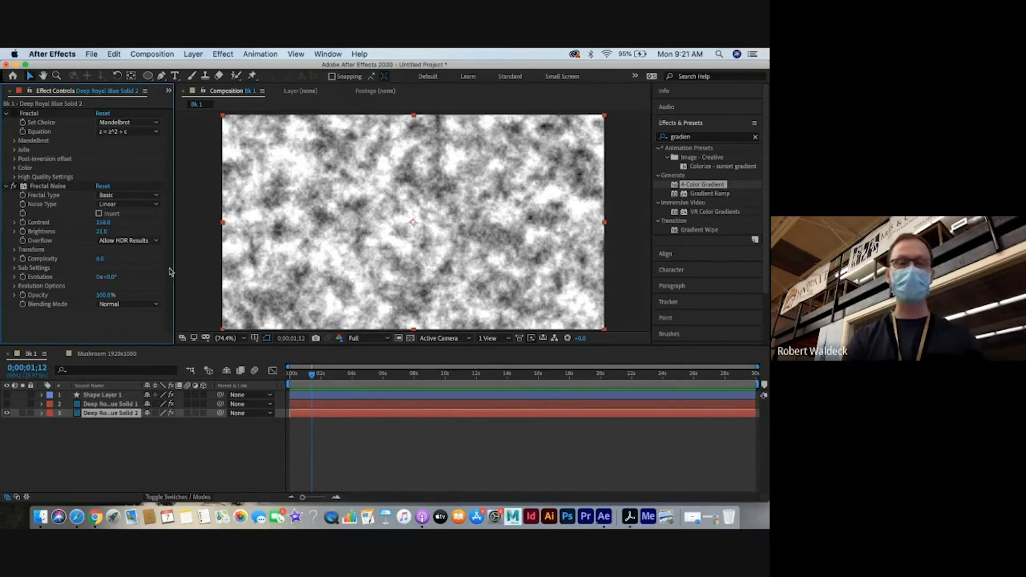
Try the Swirly, Terrain, Rocky and Cloudy fractal types on the solid's Fractal Noise
{"action": "left_click", "coordinate": [116, 199]}
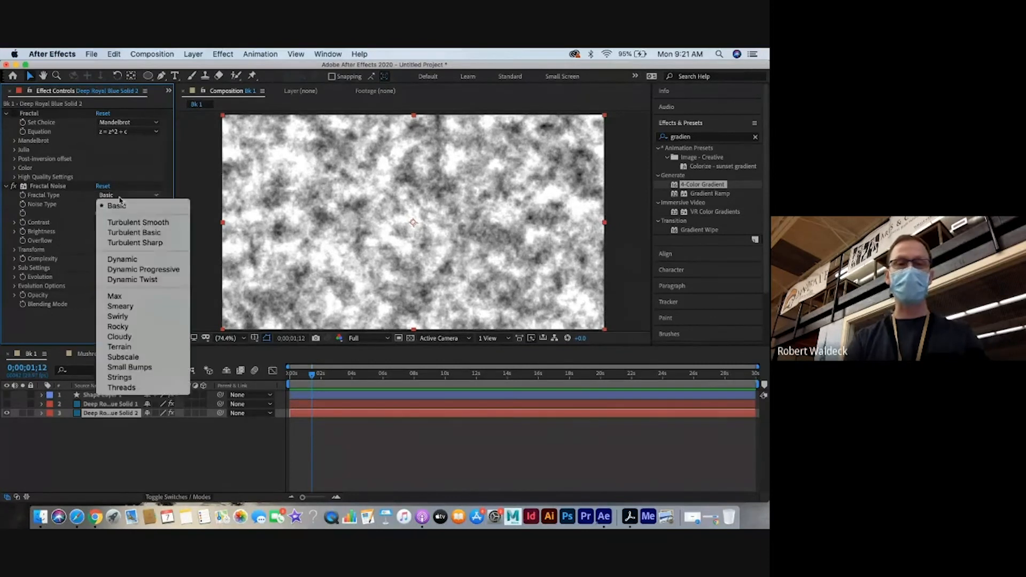
{"action": "left_click", "coordinate": [127, 317]}
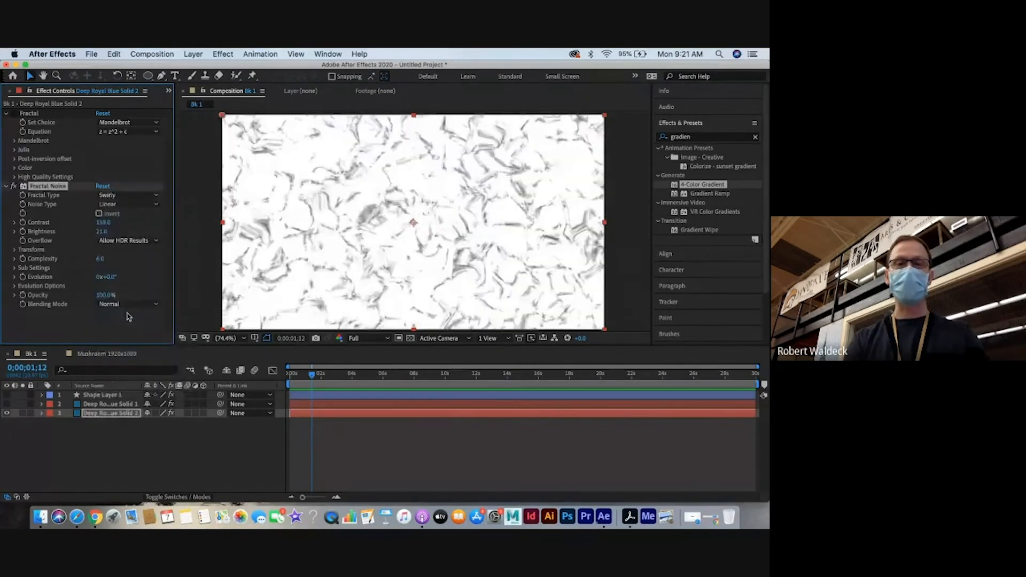
{"action": "left_click", "coordinate": [136, 198]}
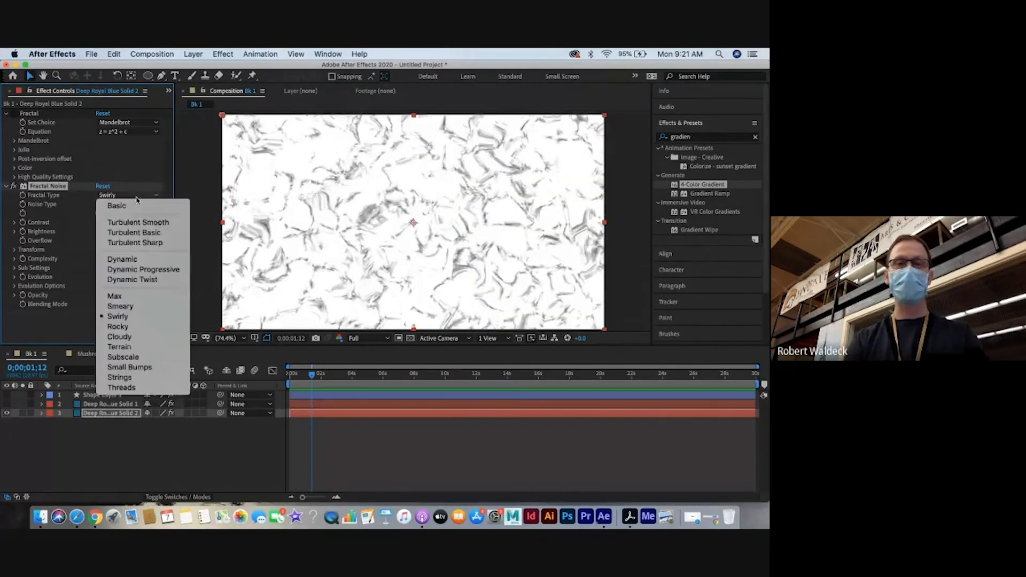
{"action": "left_click", "coordinate": [128, 346]}
{"action": "left_click", "coordinate": [133, 205]}
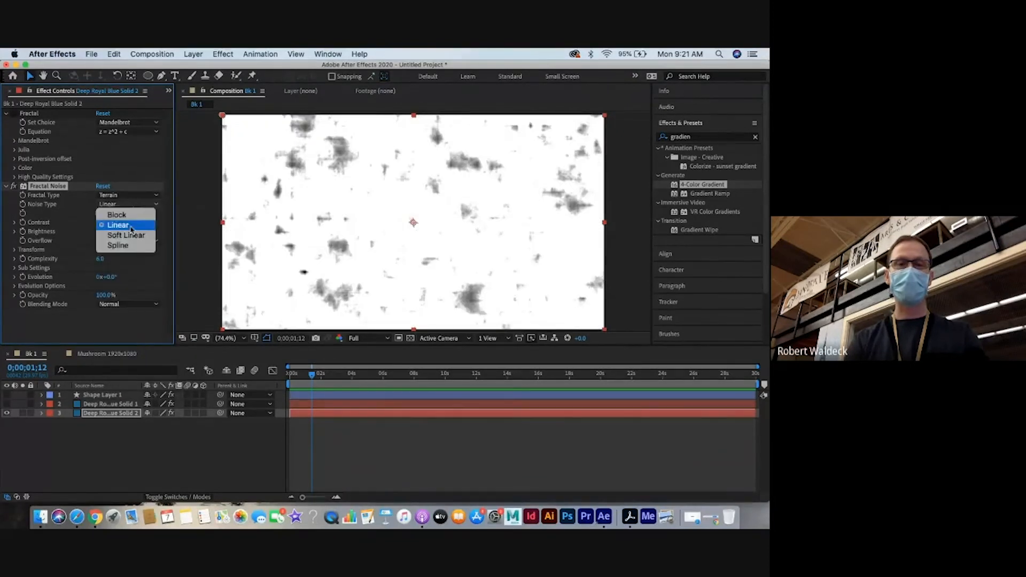
{"action": "left_click", "coordinate": [137, 196]}
{"action": "left_click", "coordinate": [136, 196]}
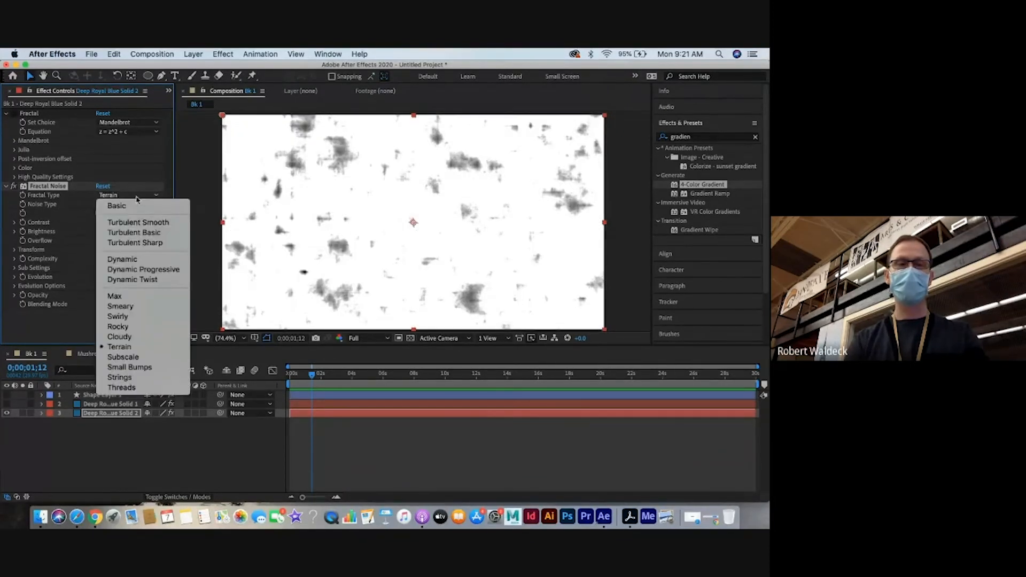
{"action": "left_click", "coordinate": [133, 330]}
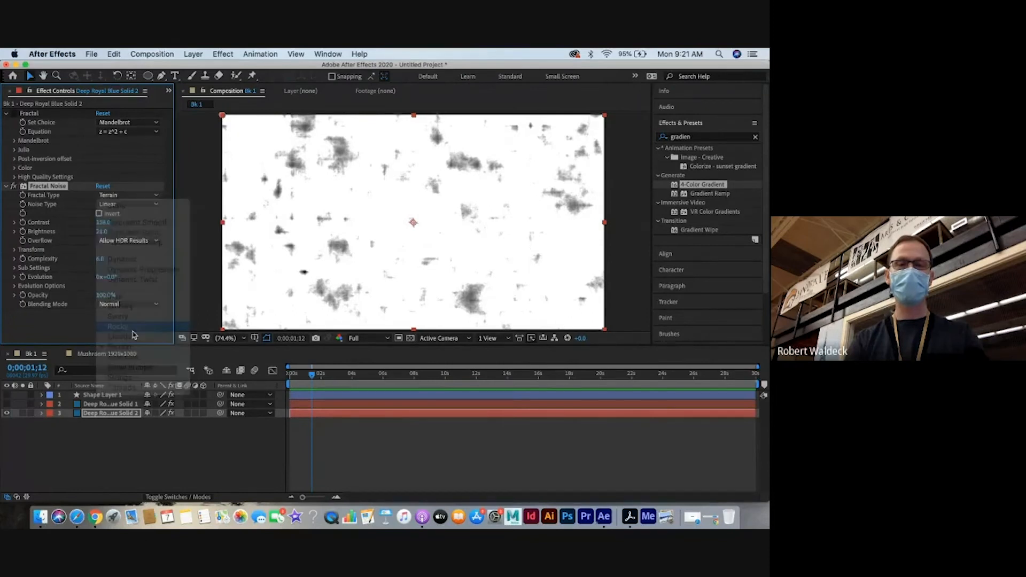
{"action": "left_click", "coordinate": [138, 196]}
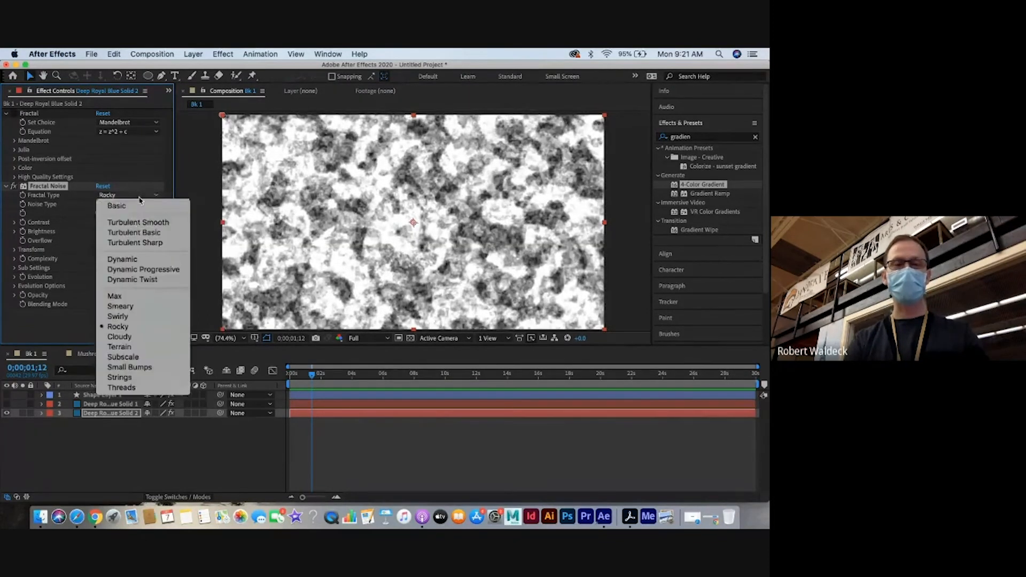
{"action": "left_click", "coordinate": [137, 337]}
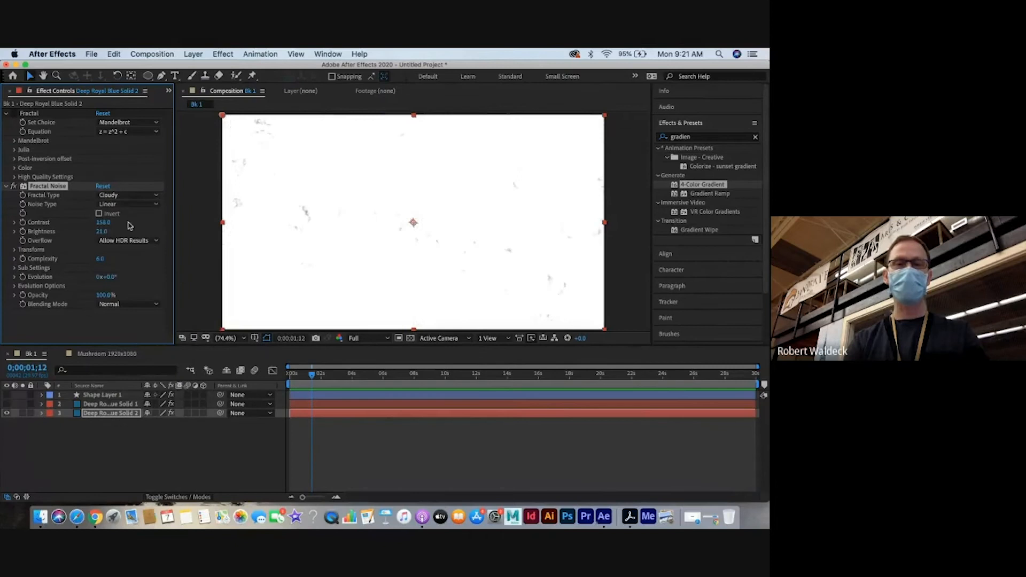
Set the Fractal Noise to the Rocky fractal type with contrast 180 and brightness 12
{"action": "left_click", "coordinate": [128, 195]}
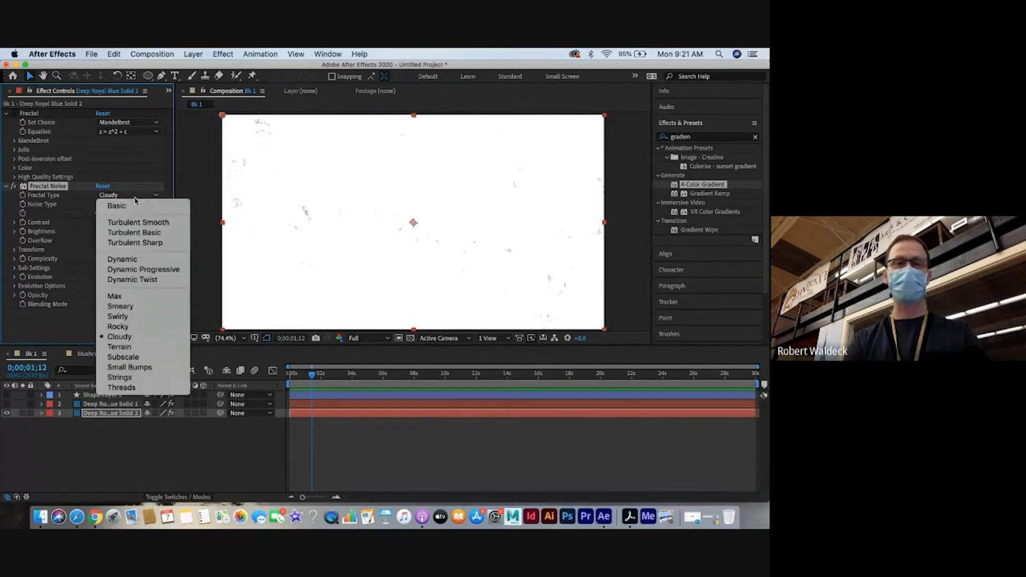
{"action": "left_click", "coordinate": [129, 326]}
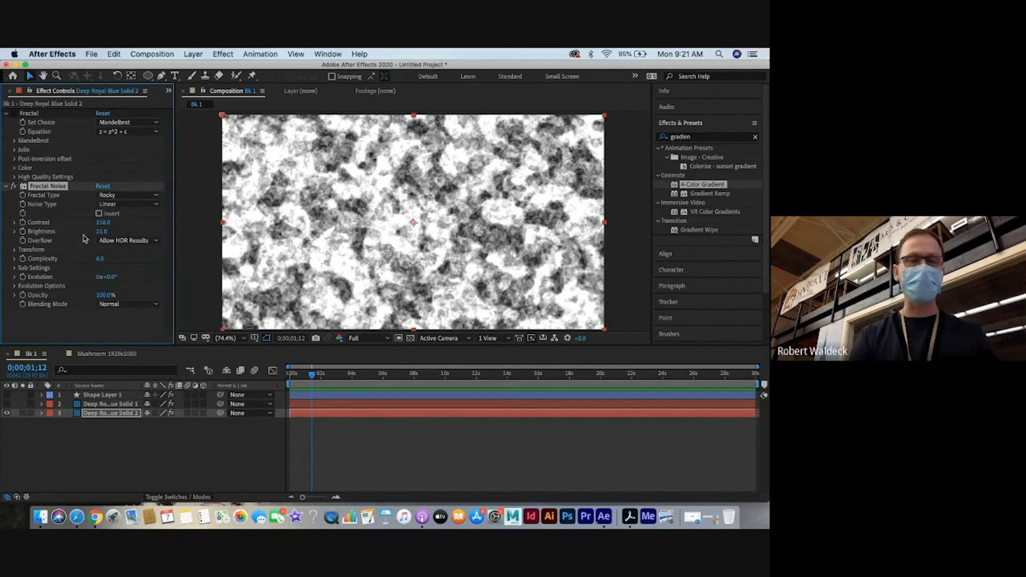
{"action": "mouse_move", "coordinate": [102, 223]}
{"action": "left_mouse_down"}
{"action": "mouse_move", "coordinate": [62, 225]}
{"action": "mouse_move", "coordinate": [116, 225]}
{"action": "mouse_move", "coordinate": [106, 218]}
{"action": "left_mouse_up"}
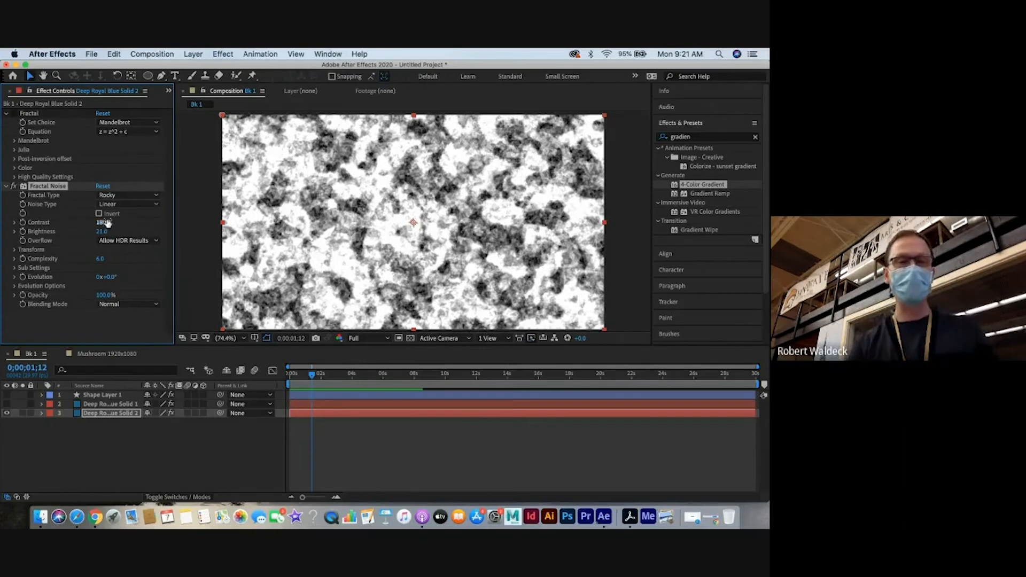
{"action": "left_click_drag", "start_coordinate": [101, 231], "coordinate": [88, 230]}
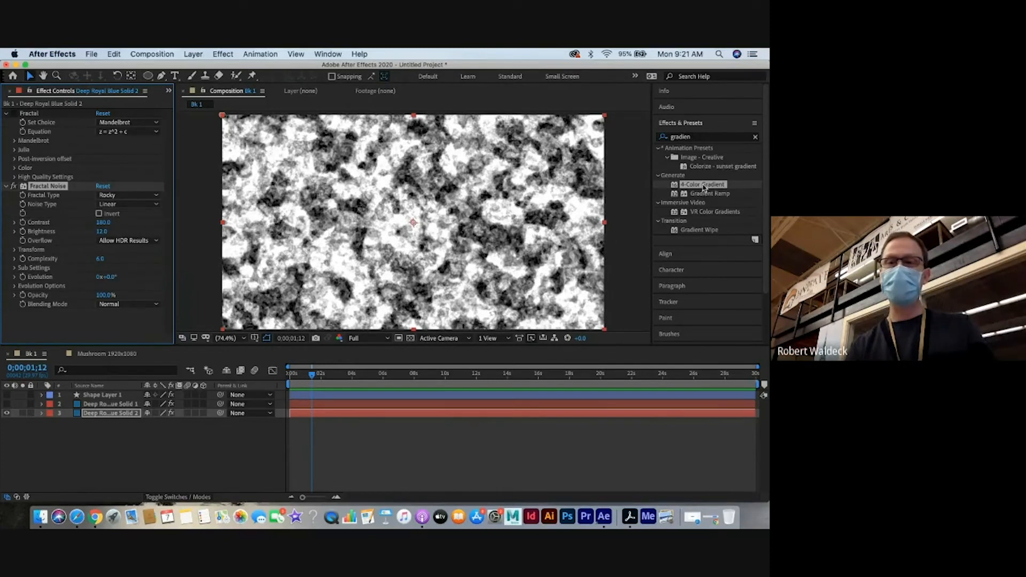
Find the Tritone effect and apply it to Deep Royal Blue Solid 2 in Bk 1
{"action": "left_click", "coordinate": [704, 185]}
{"action": "left_click", "coordinate": [702, 193]}
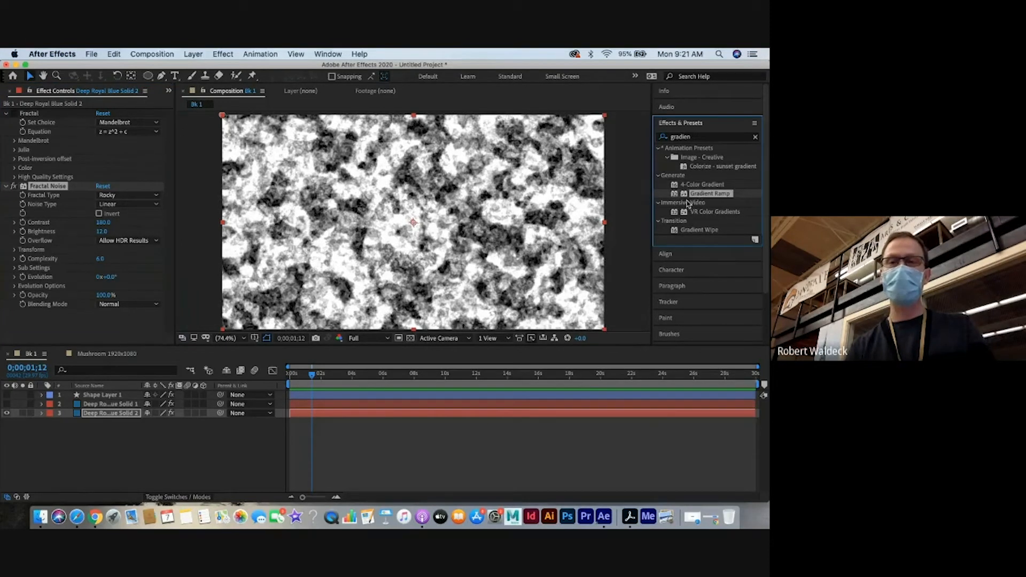
{"action": "left_click", "coordinate": [694, 137]}
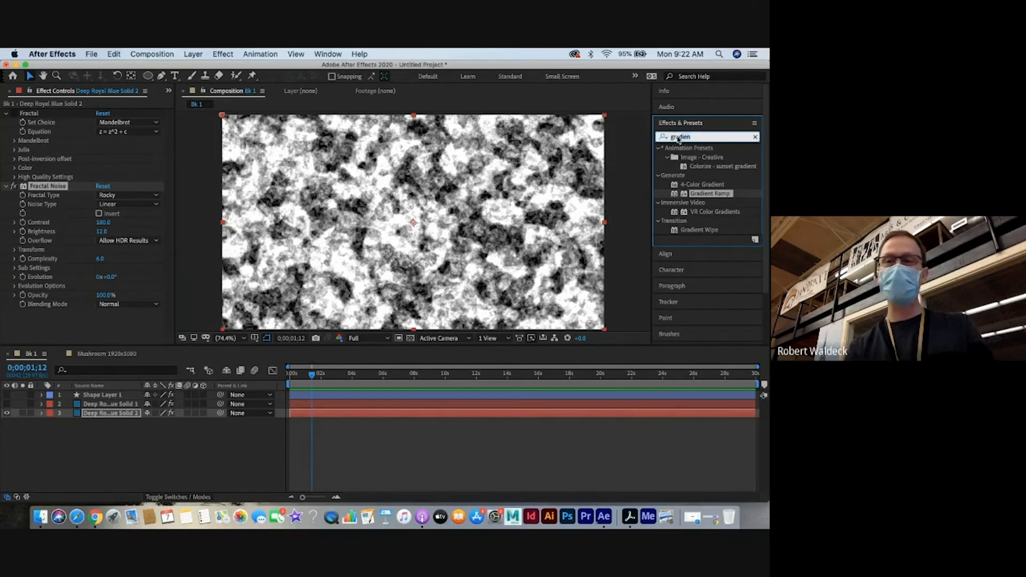
{"action": "type", "text": "tri"}
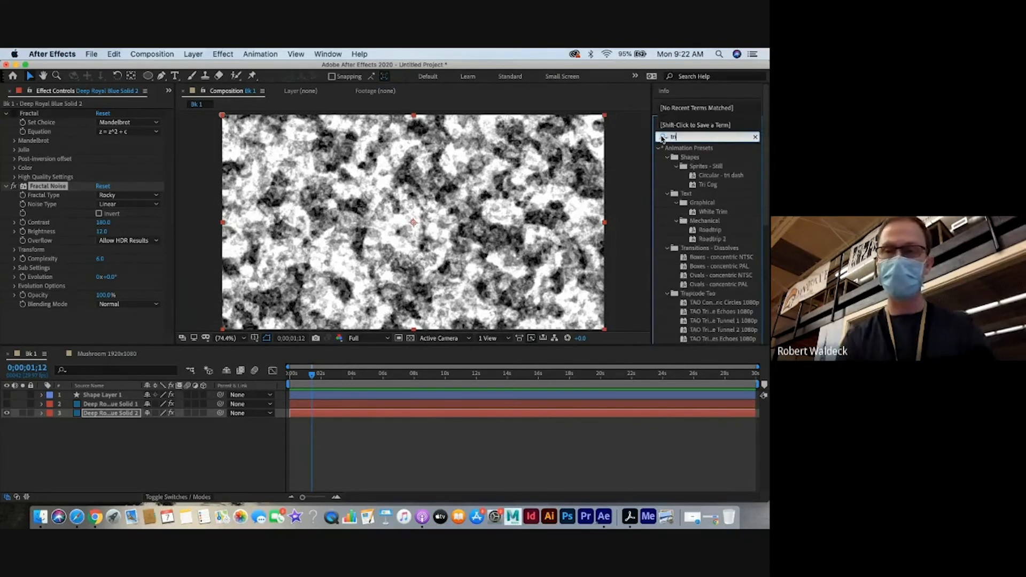
{"action": "type", "text": "t"}
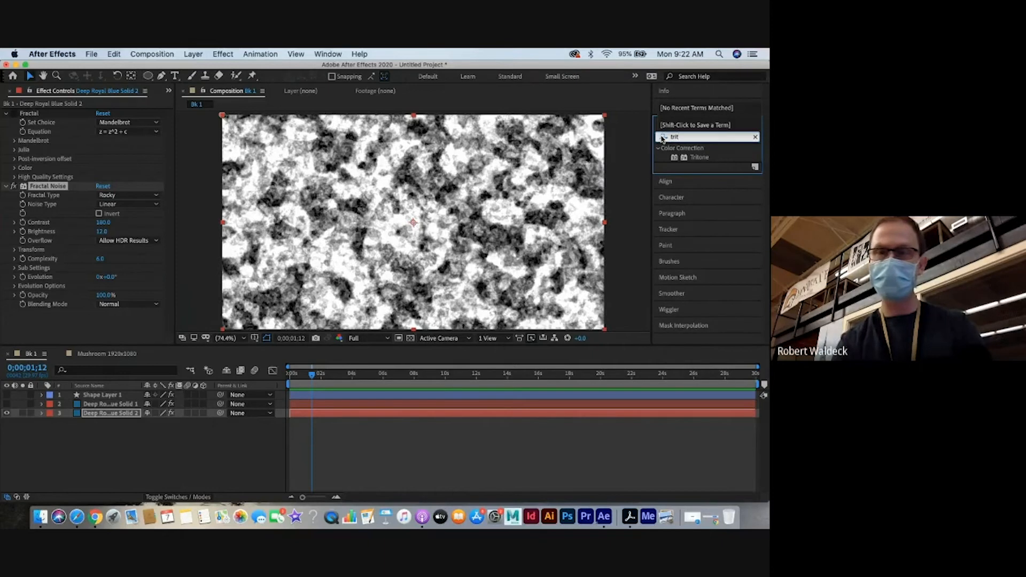
{"action": "left_click", "coordinate": [691, 158]}
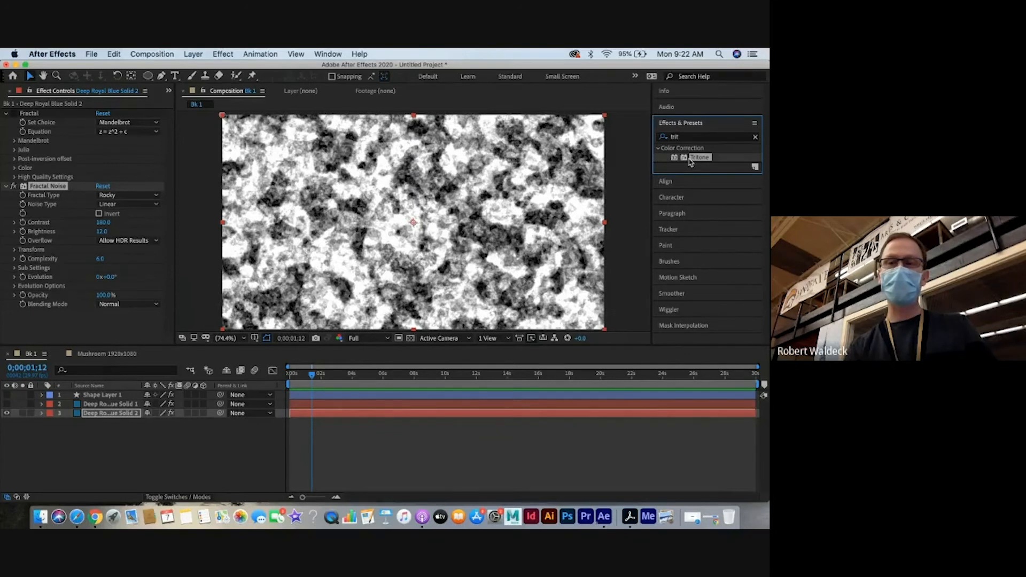
{"action": "left_click_drag", "start_coordinate": [690, 162], "coordinate": [461, 414]}
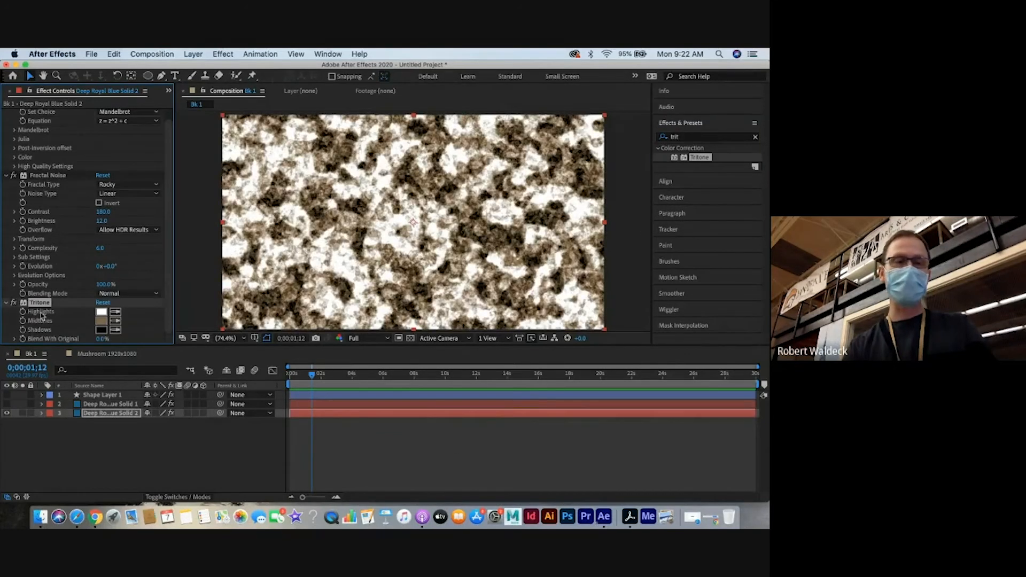
Set the Tritone midtones to the blue 2E77DB
{"action": "left_click", "coordinate": [101, 324]}
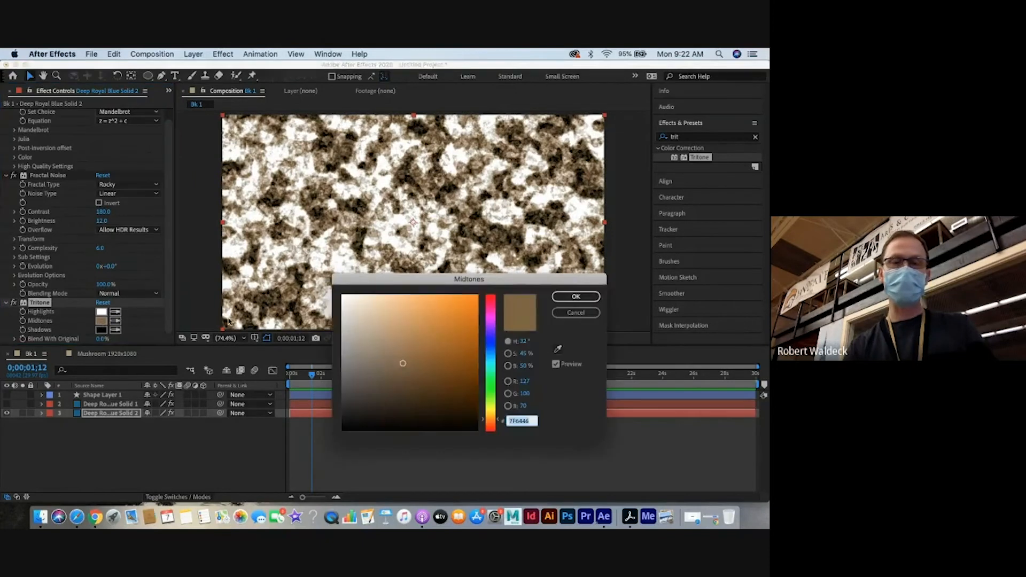
{"action": "left_click", "coordinate": [492, 350]}
{"action": "left_click", "coordinate": [450, 309]}
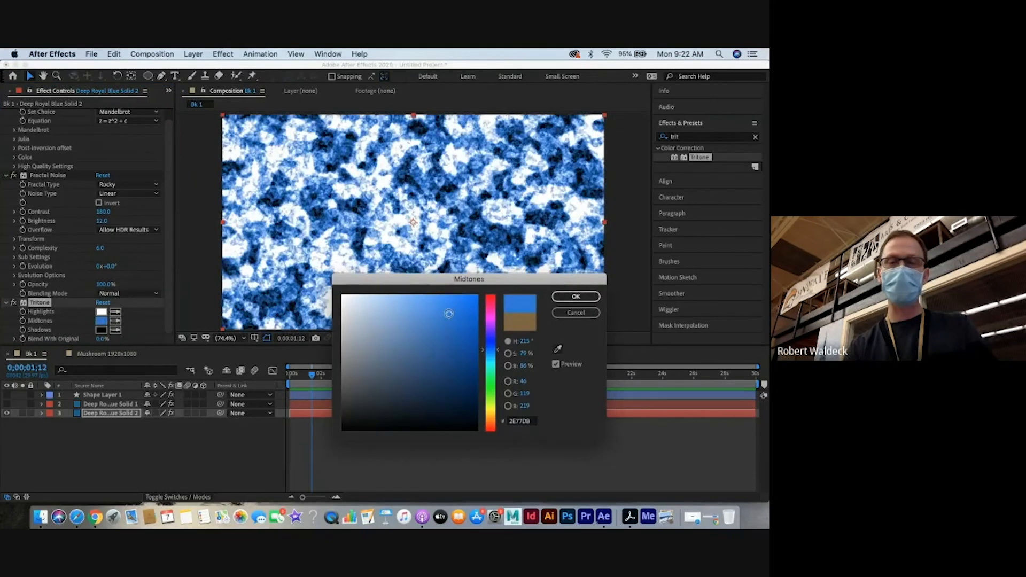
{"action": "left_click", "coordinate": [573, 297]}
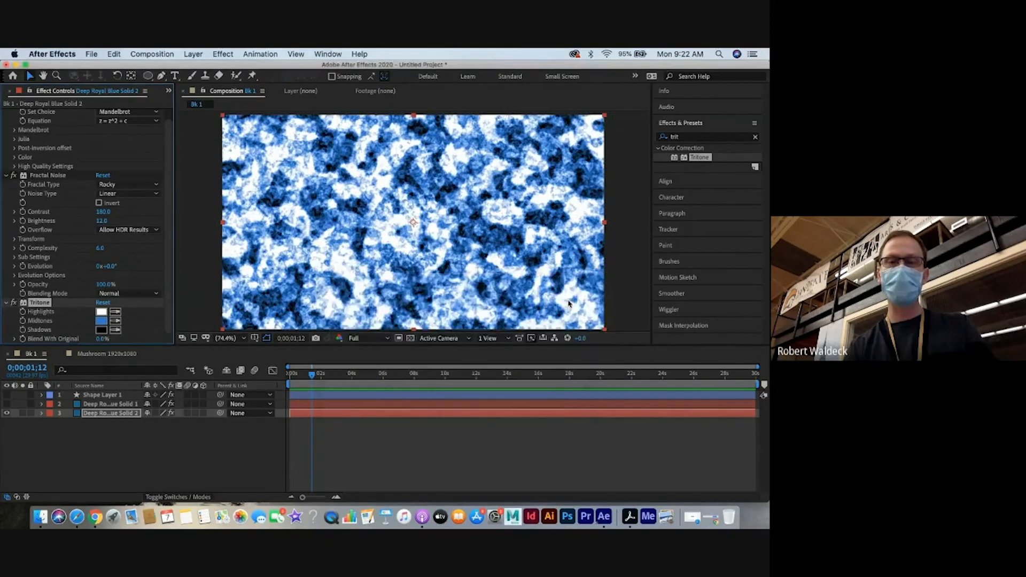
Change the Fractal Noise to the Smeary fractal type and the Block noise type
{"action": "left_click", "coordinate": [129, 186]}
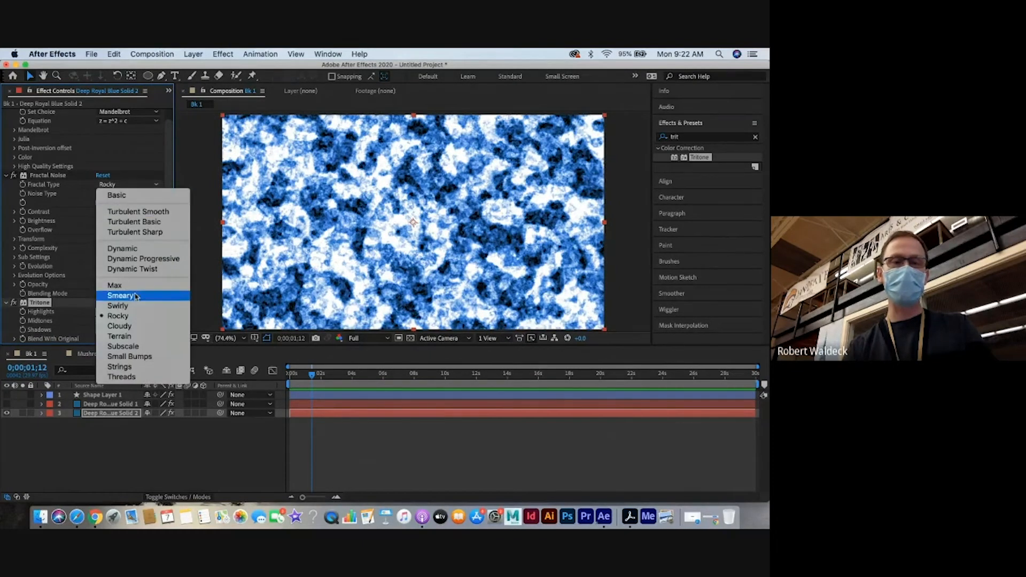
{"action": "left_click", "coordinate": [135, 295]}
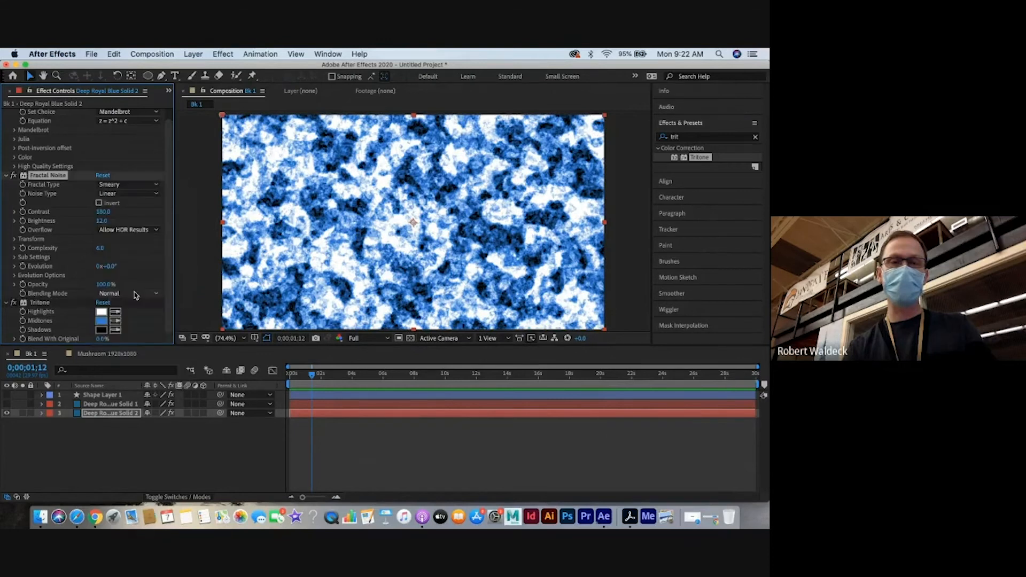
{"action": "left_click", "coordinate": [135, 194]}
{"action": "left_click", "coordinate": [128, 204]}
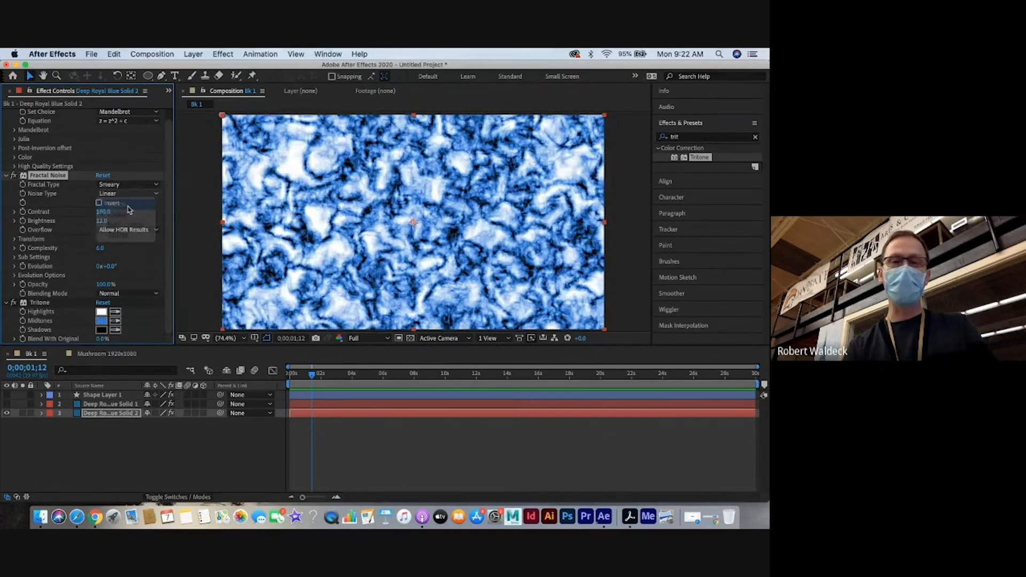
Set the Fractal Noise on Deep Royal Blue Solid 2 to the Spline noise type with complexity 1, with the playhead at the start
{"action": "left_click", "coordinate": [131, 196]}
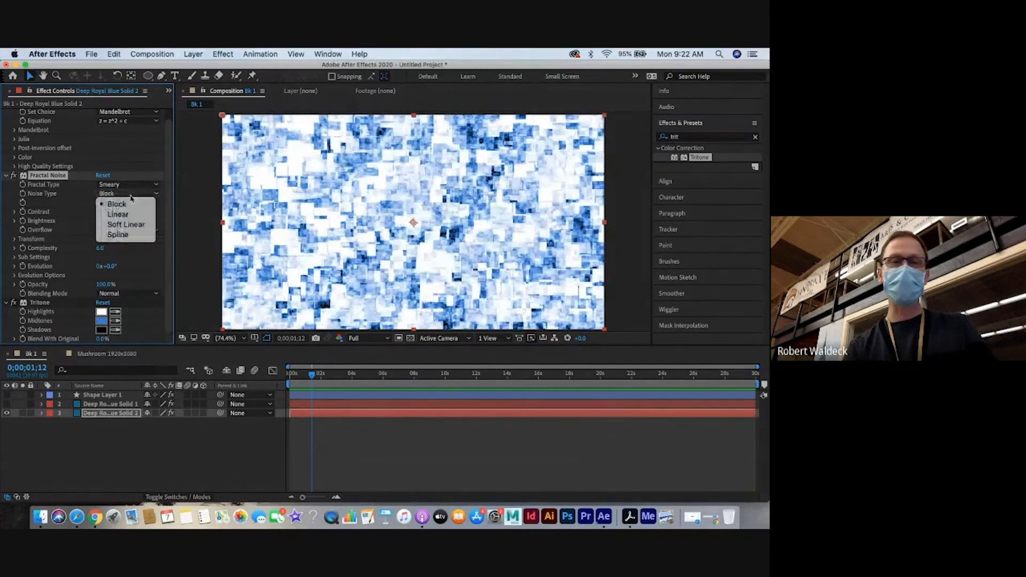
{"action": "left_click", "coordinate": [130, 234]}
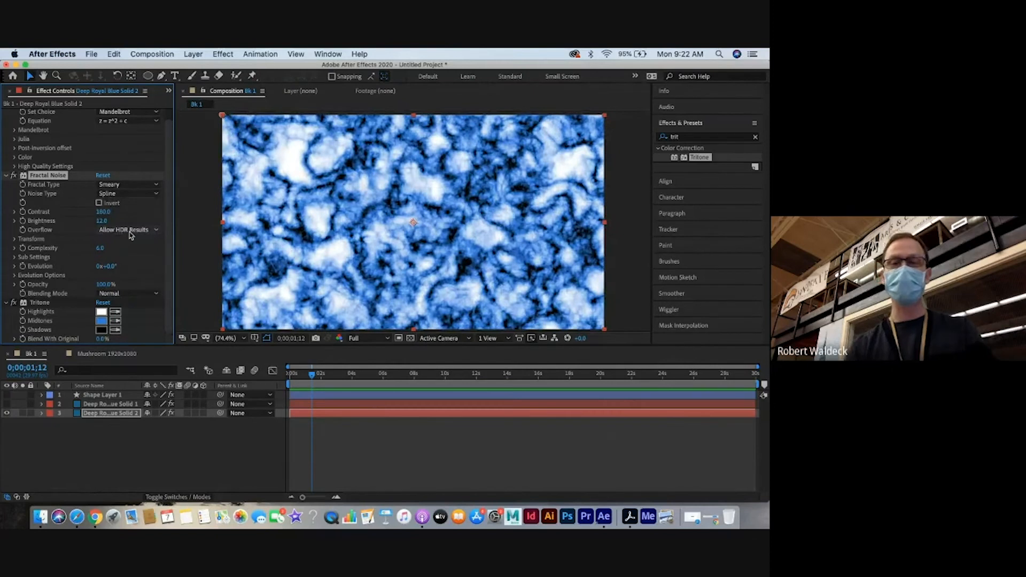
{"action": "left_click_drag", "start_coordinate": [312, 374], "coordinate": [282, 377]}
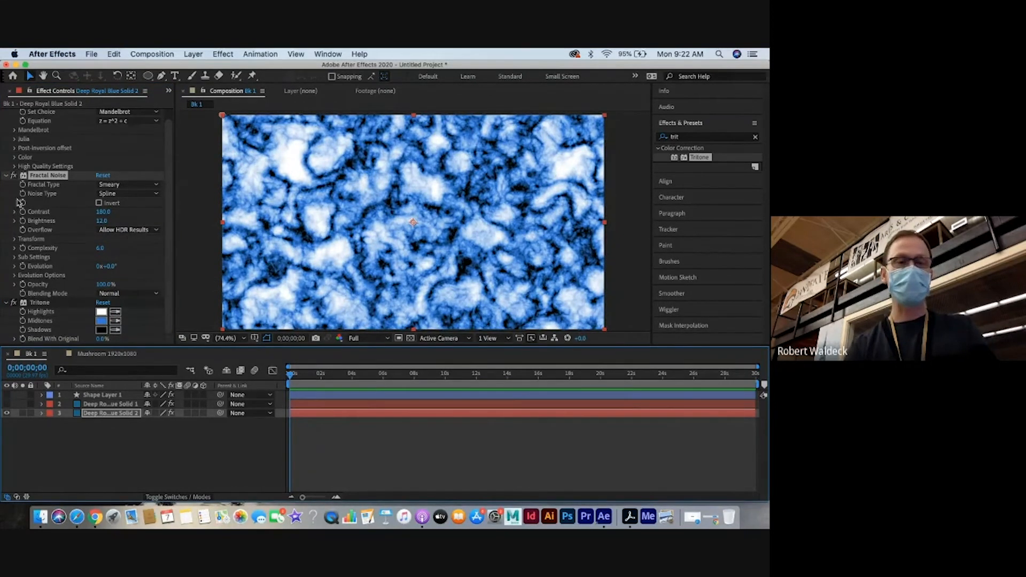
{"action": "left_click_drag", "start_coordinate": [107, 251], "coordinate": [45, 247]}
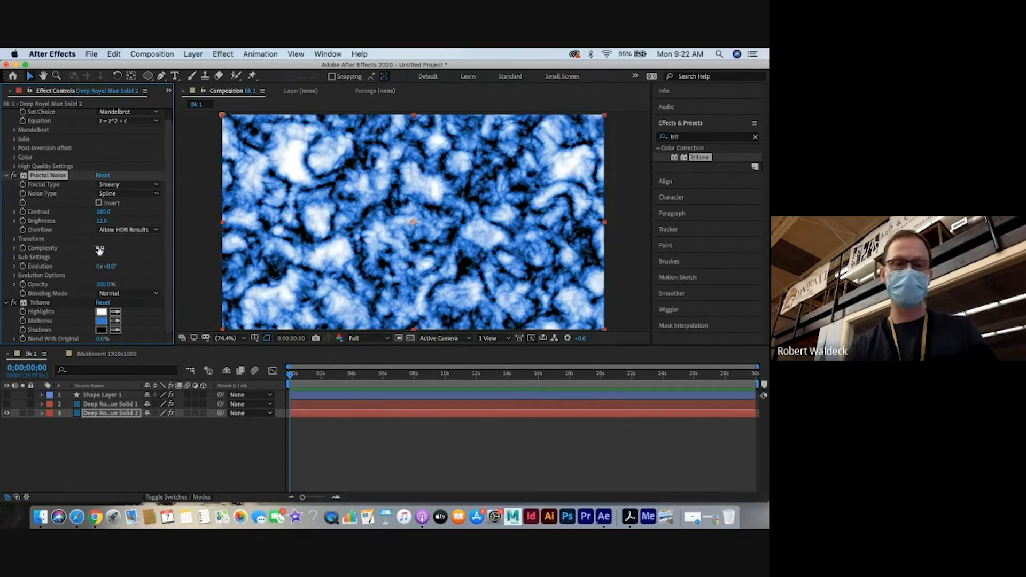
{"action": "left_click", "coordinate": [100, 248]}
{"action": "type", "text": "1"}
{"action": "key", "text": "Return"}
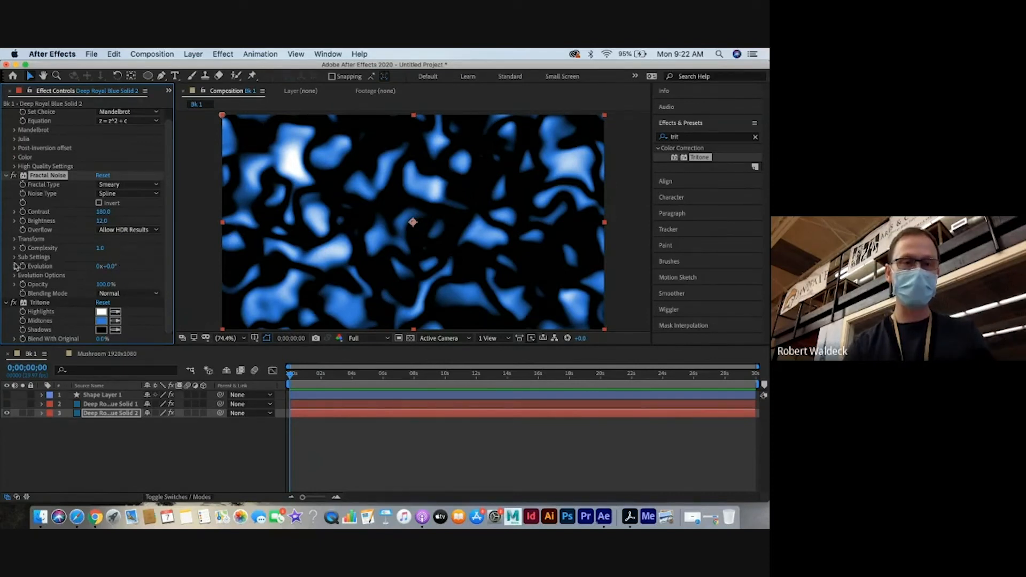
Try a 60° rotation and a larger uniform scale in the Fractal Noise transform, undoing each change
{"action": "left_click", "coordinate": [15, 240]}
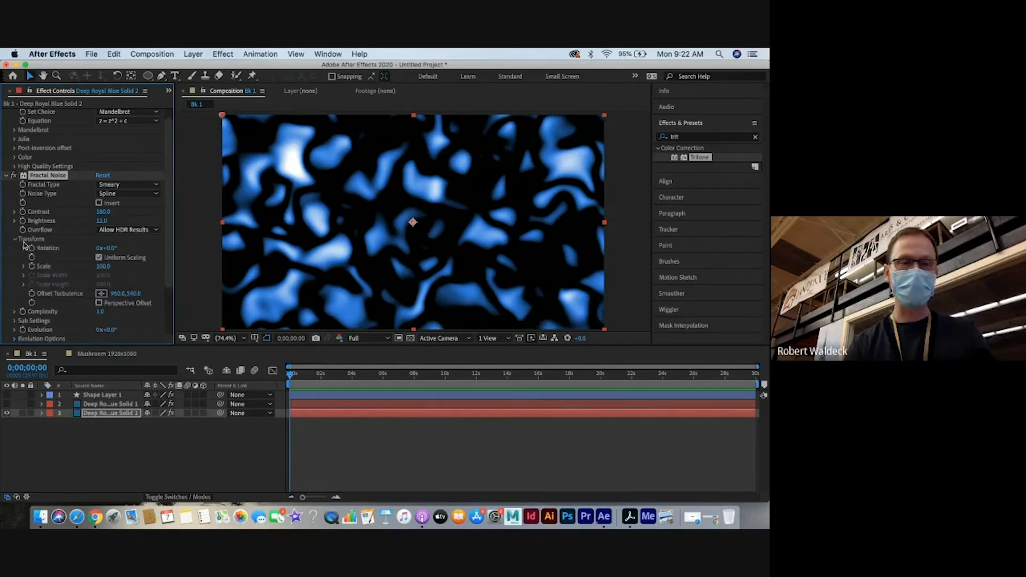
{"action": "left_click_drag", "start_coordinate": [105, 248], "coordinate": [141, 249]}
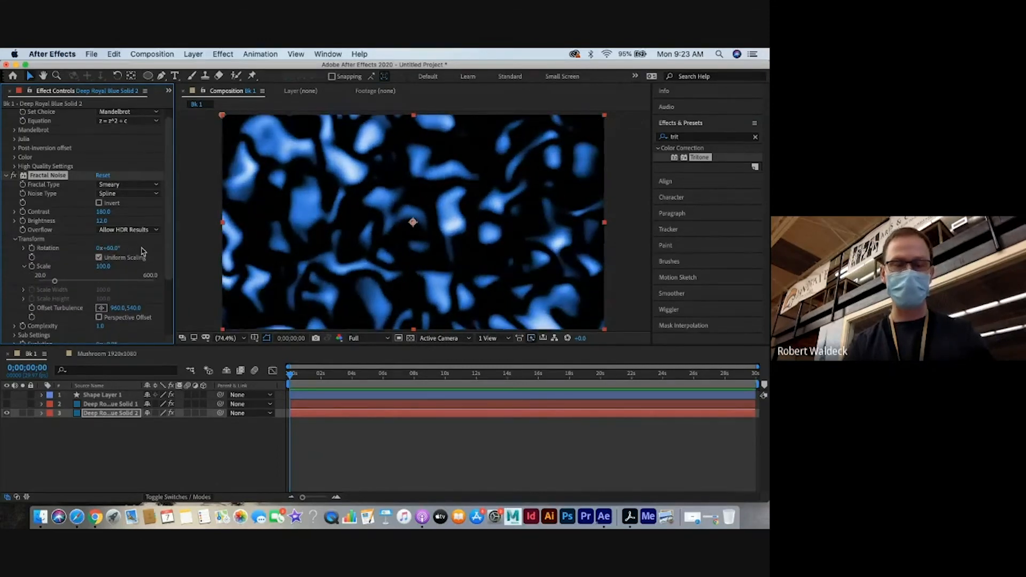
{"action": "key", "text": "super+z"}
{"action": "left_click", "coordinate": [99, 257]}
{"action": "left_click_drag", "start_coordinate": [54, 281], "coordinate": [75, 281]}
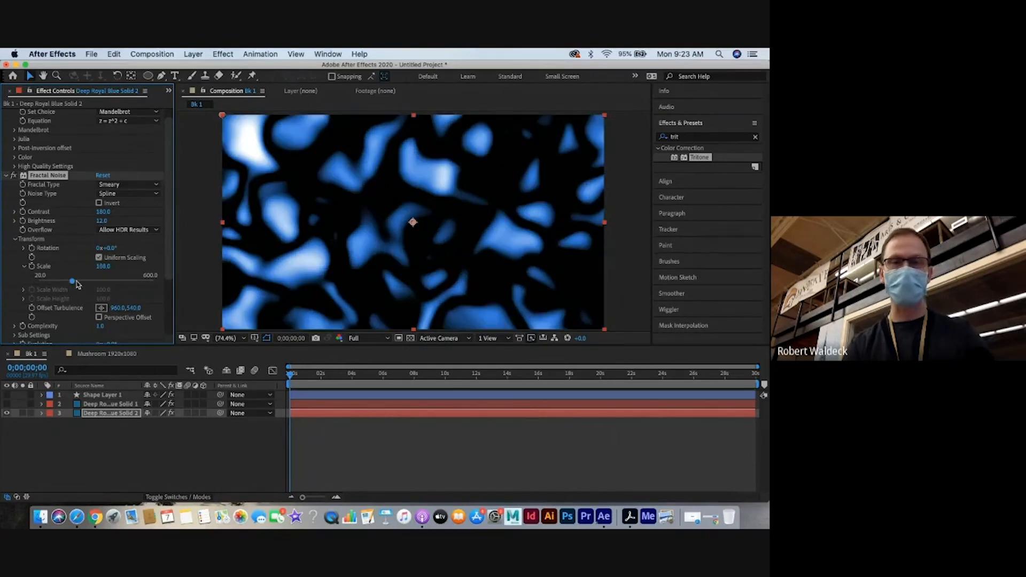
{"action": "key", "text": "super+z"}
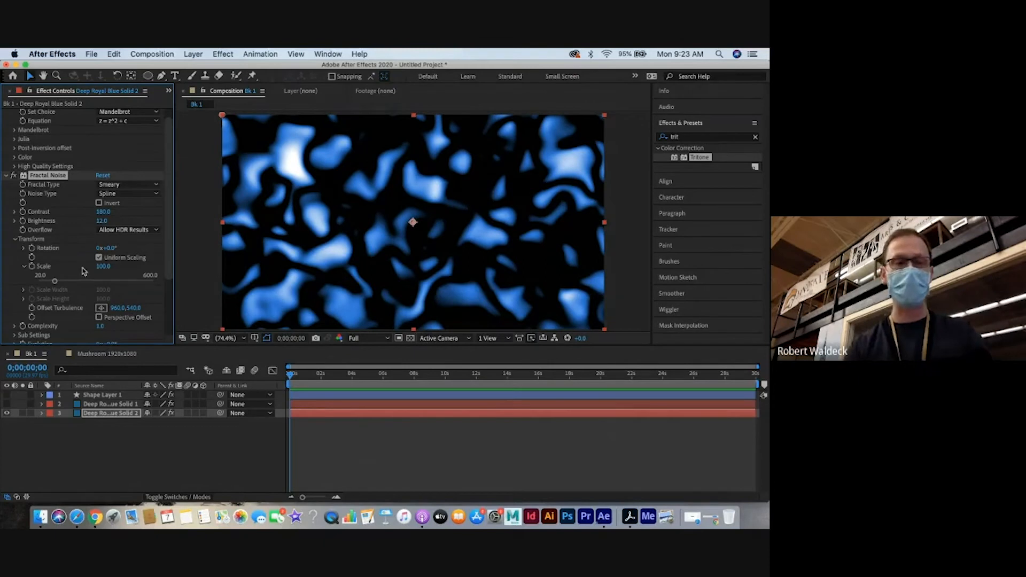
{"action": "left_click", "coordinate": [15, 241]}
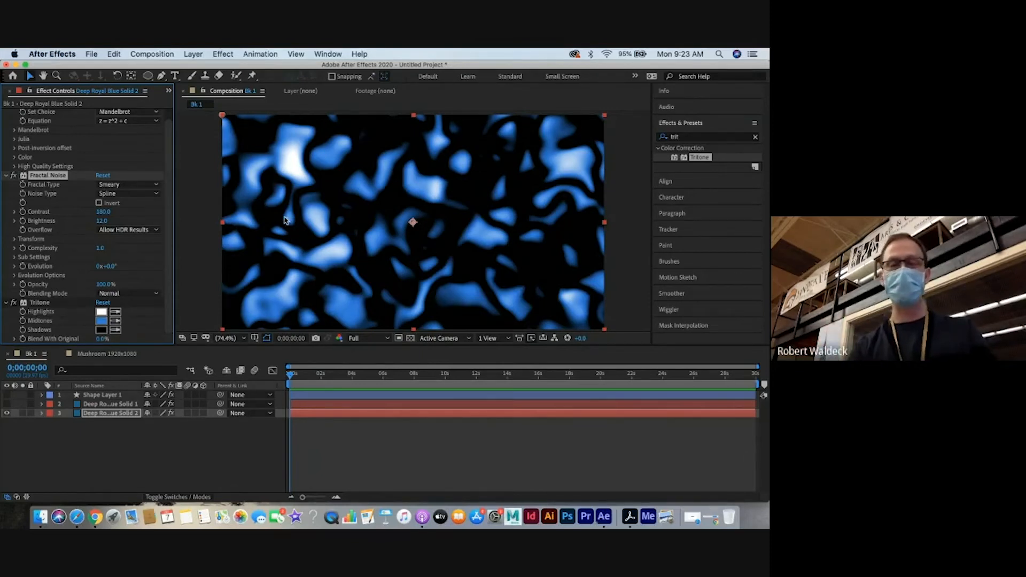
Check the Mushroom 1920x1080 composition, return to Bk 1 and make Deep Royal Blue Solid 1 visible
{"action": "left_click", "coordinate": [85, 357]}
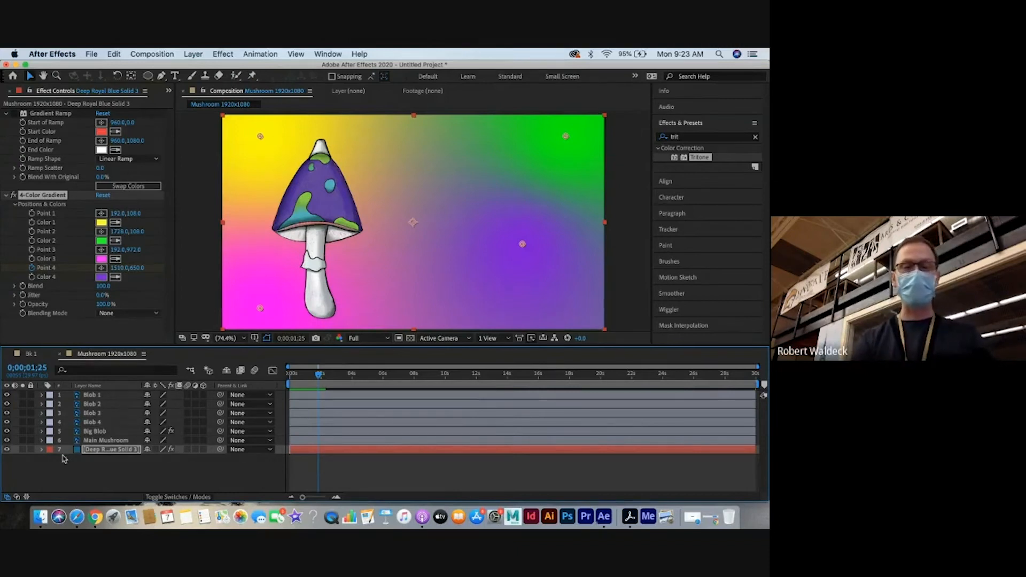
{"action": "left_click", "coordinate": [31, 353]}
{"action": "left_click", "coordinate": [7, 404]}
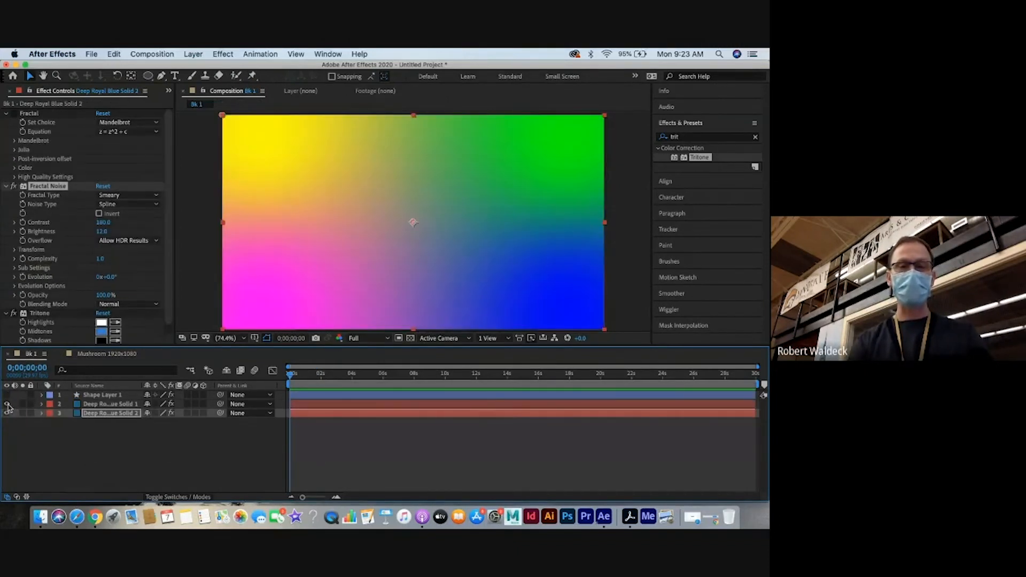
Set the blending mode of Deep Royal Blue Solid 1 in Bk 1 to Overlay
{"action": "left_click", "coordinate": [62, 405]}
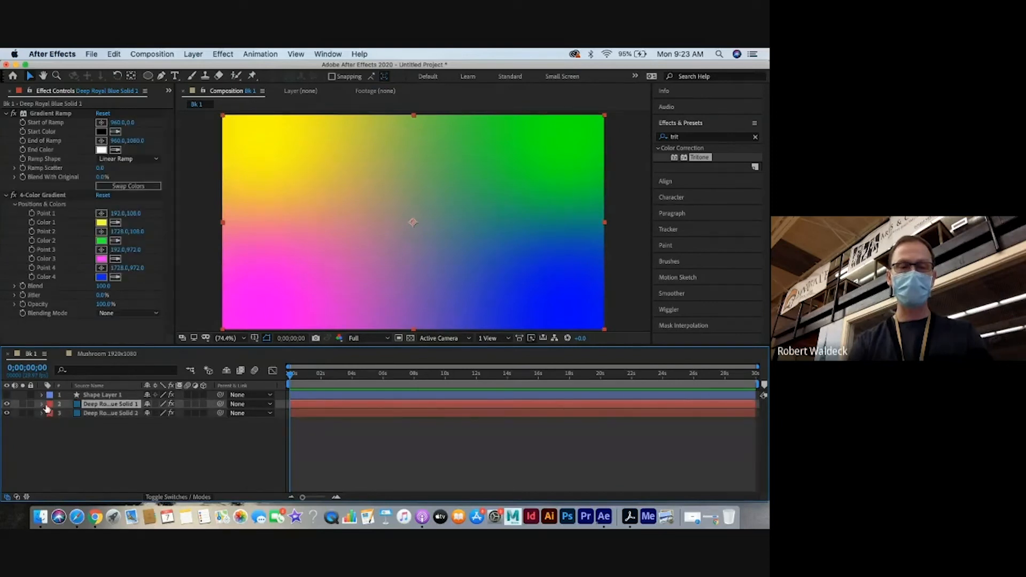
{"action": "left_click", "coordinate": [41, 405]}
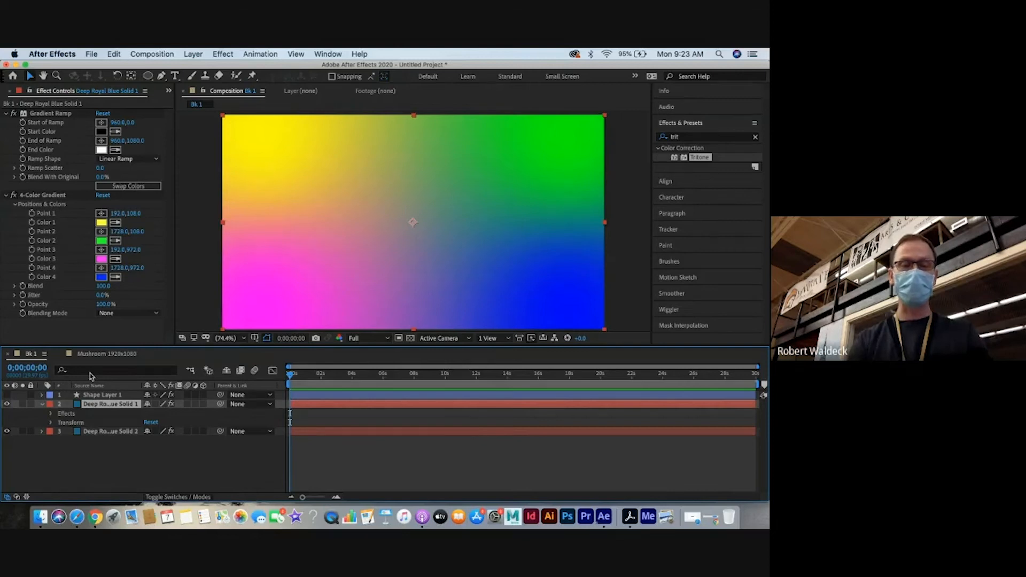
{"action": "left_click", "coordinate": [171, 497]}
{"action": "left_click", "coordinate": [172, 498]}
{"action": "left_click", "coordinate": [171, 498]}
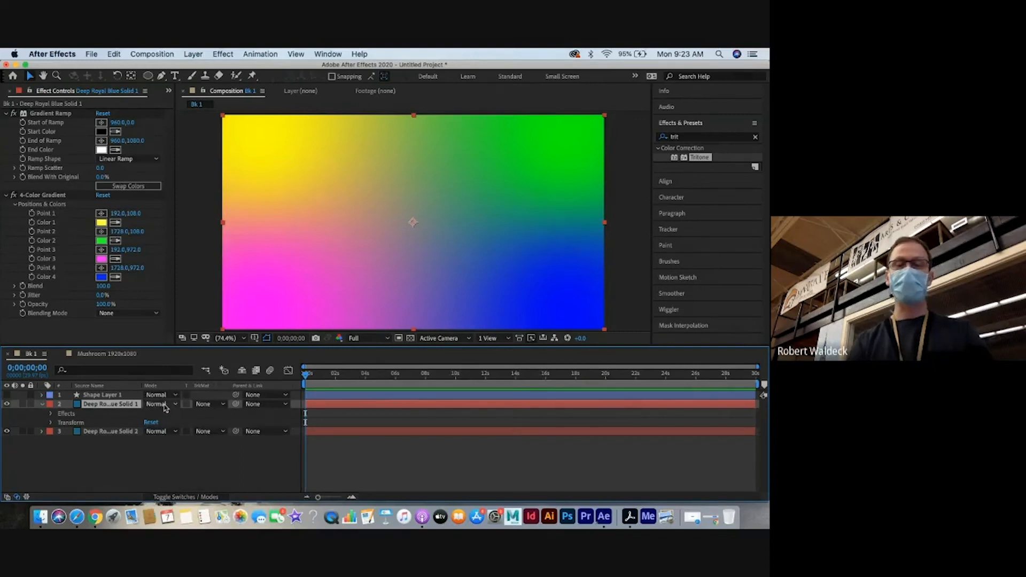
{"action": "left_click", "coordinate": [170, 497]}
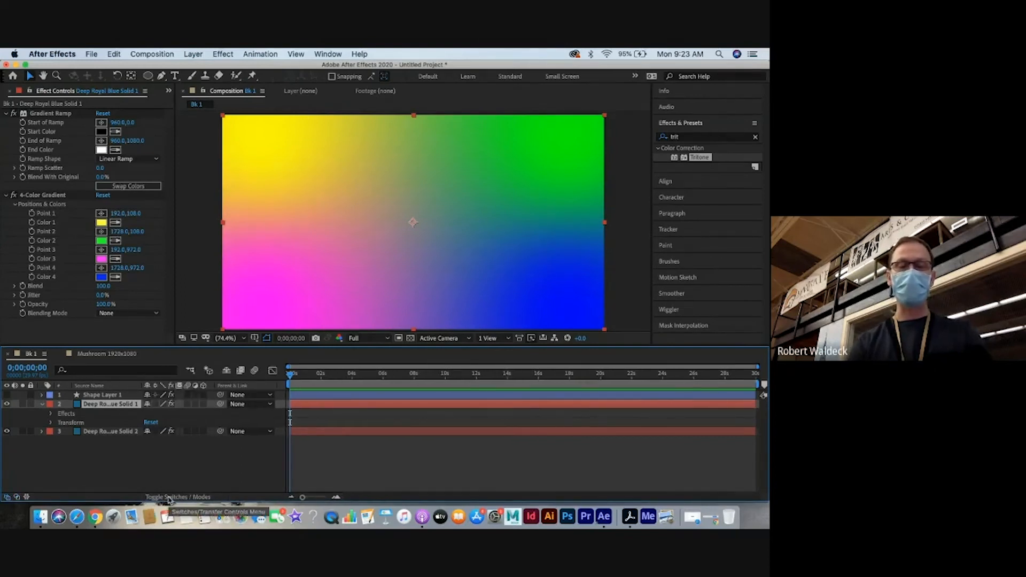
{"action": "left_click", "coordinate": [169, 498]}
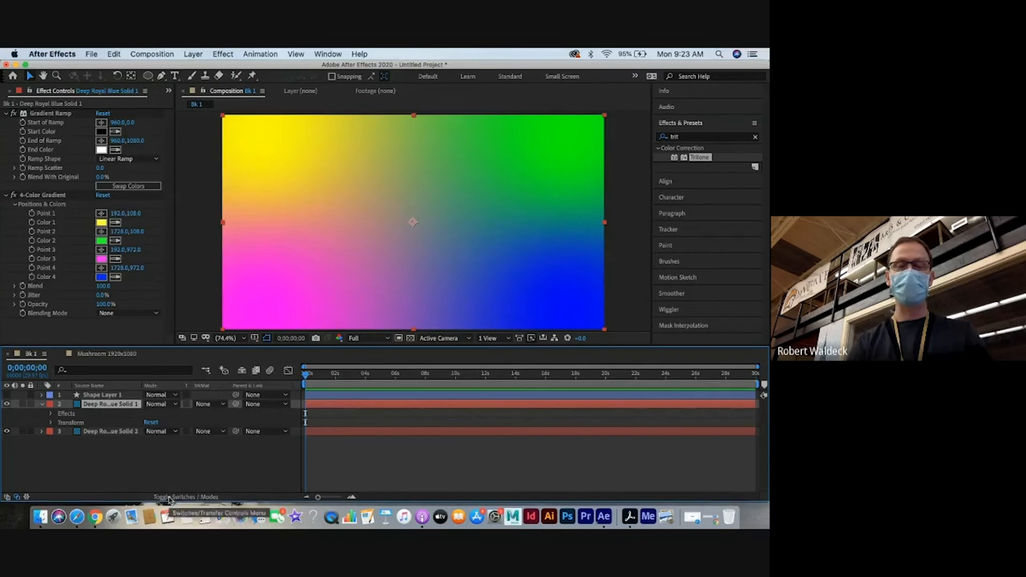
{"action": "left_click", "coordinate": [157, 405]}
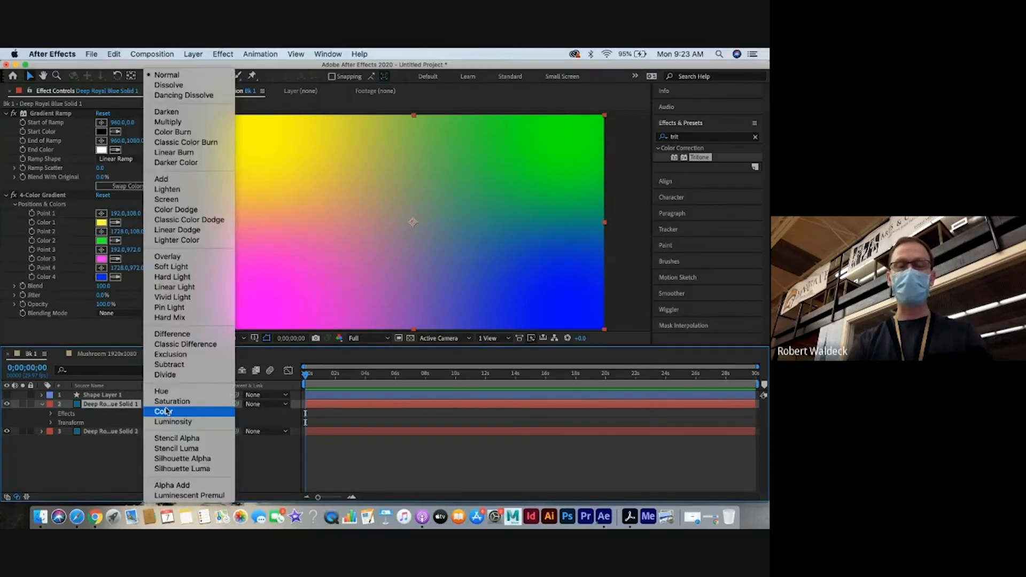
{"action": "left_click", "coordinate": [175, 259]}
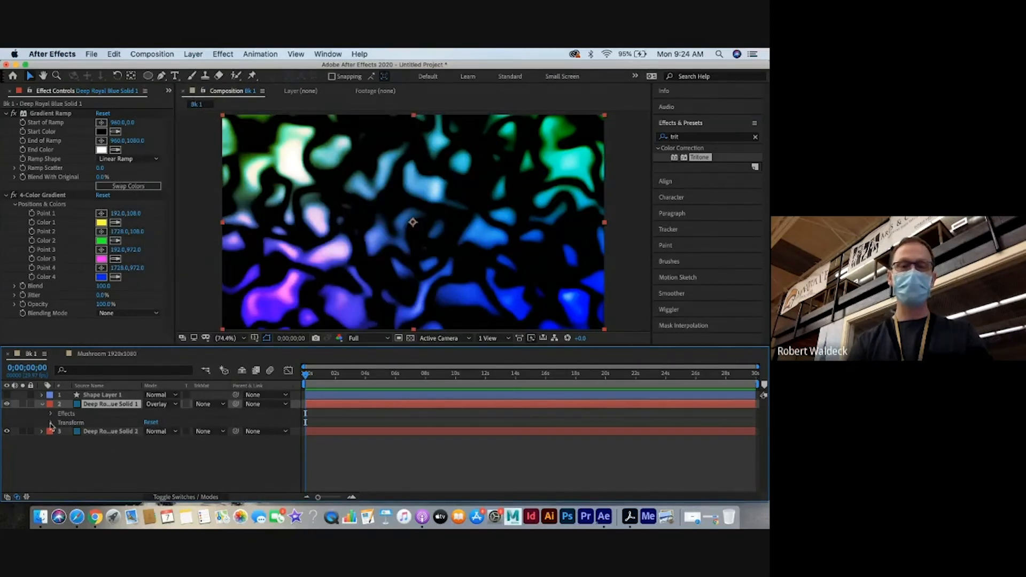
{"action": "left_click", "coordinate": [42, 406]}
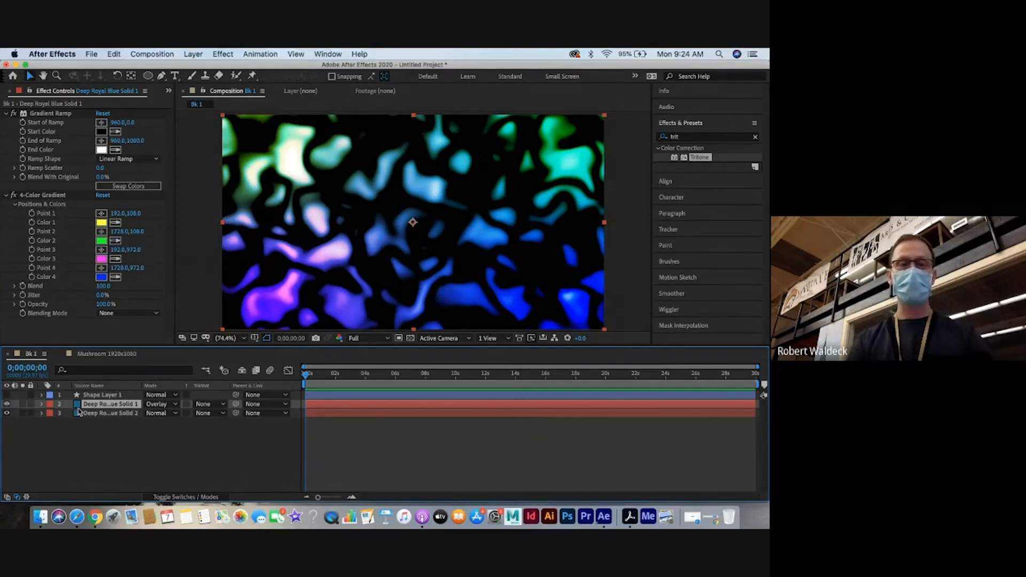
Place the Bk 1 composition in the Mushroom 1920x1080 composition, between the Main Mushroom and Deep Royal Blue Solid 3 layers
{"action": "left_click", "coordinate": [100, 355]}
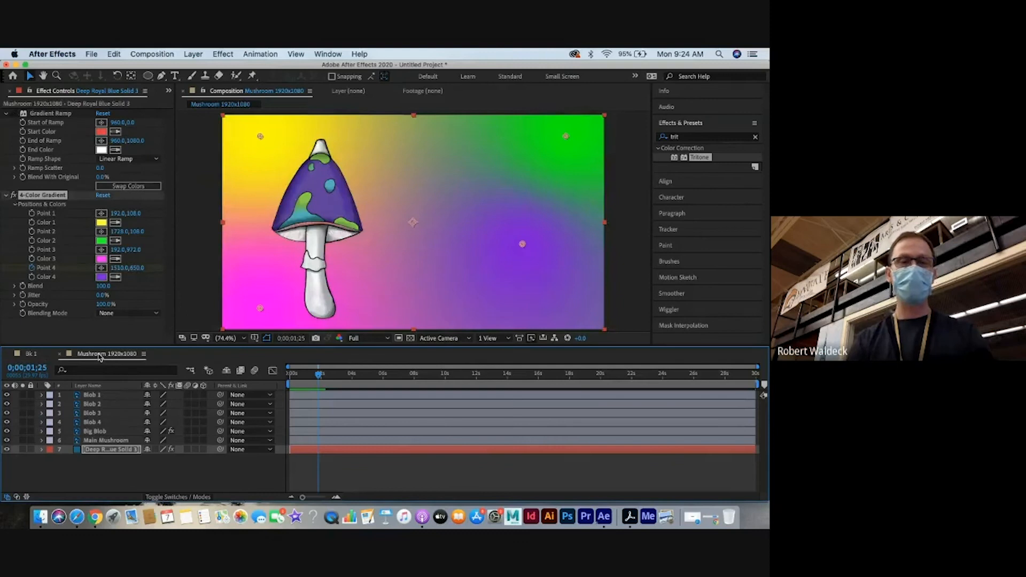
{"action": "left_click", "coordinate": [168, 91]}
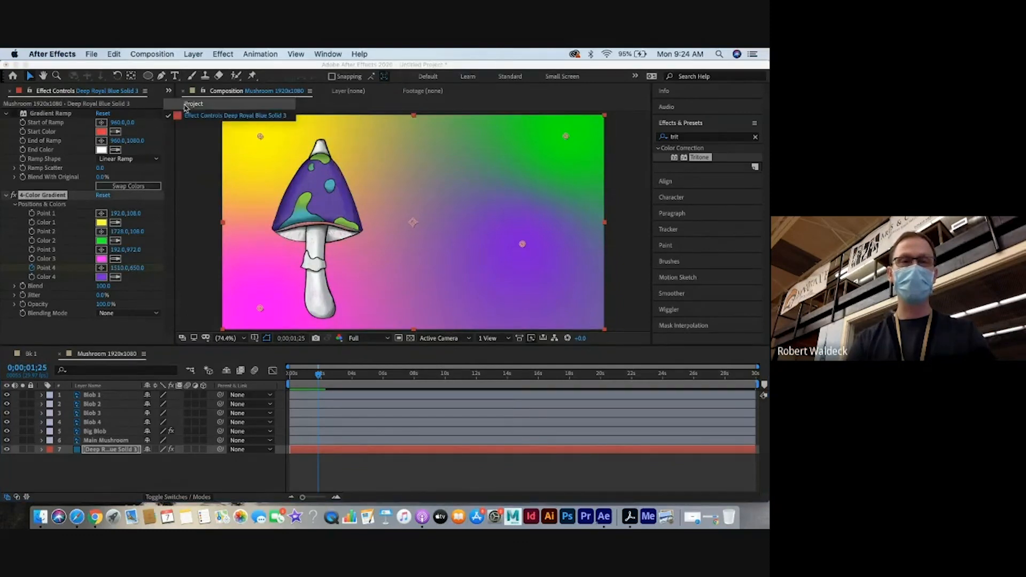
{"action": "left_click", "coordinate": [184, 107]}
{"action": "left_click", "coordinate": [28, 190]}
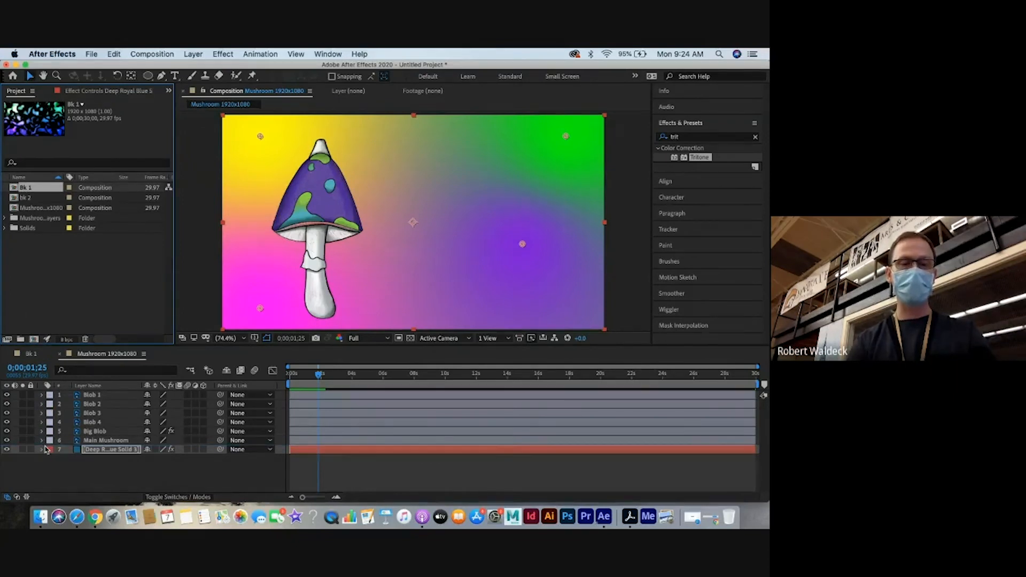
{"action": "left_click_drag", "start_coordinate": [46, 450], "coordinate": [45, 450]}
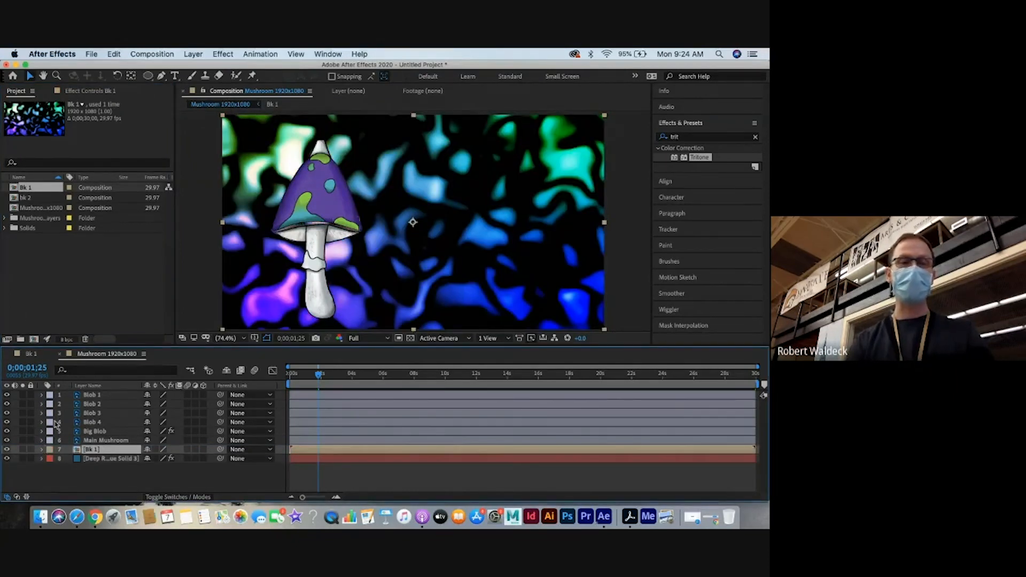
Compare Bk 1 with the Mushroom 1920x1080 composition and preview the mushroom animation from the start
{"action": "left_click", "coordinate": [29, 353]}
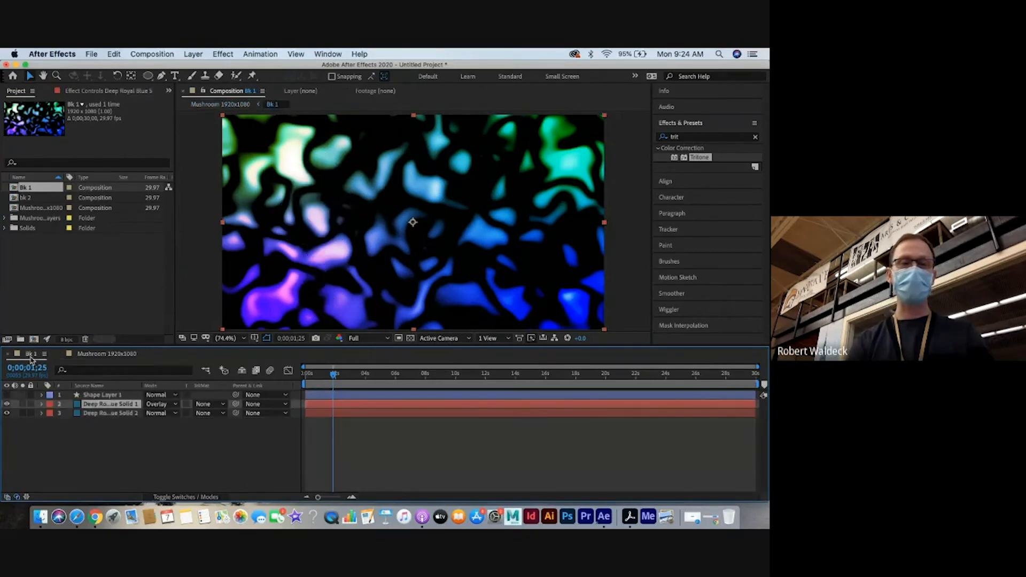
{"action": "left_click", "coordinate": [98, 355]}
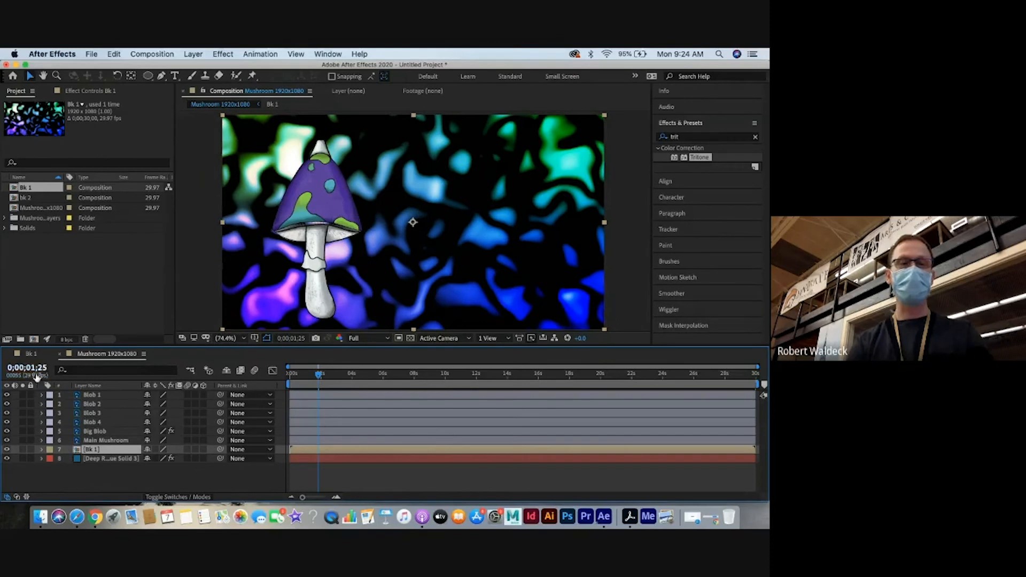
{"action": "left_click", "coordinate": [34, 354]}
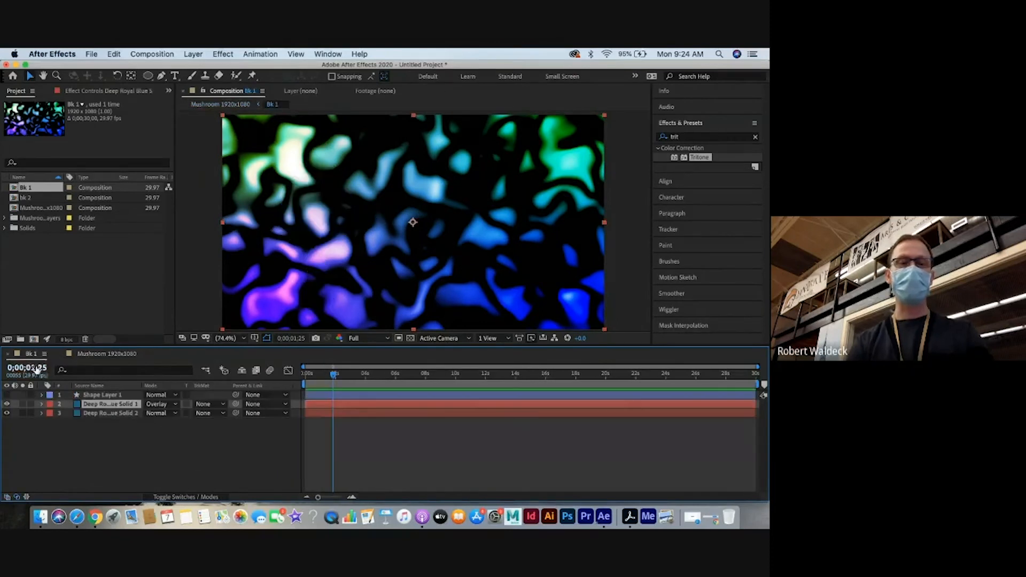
{"action": "left_click", "coordinate": [95, 355]}
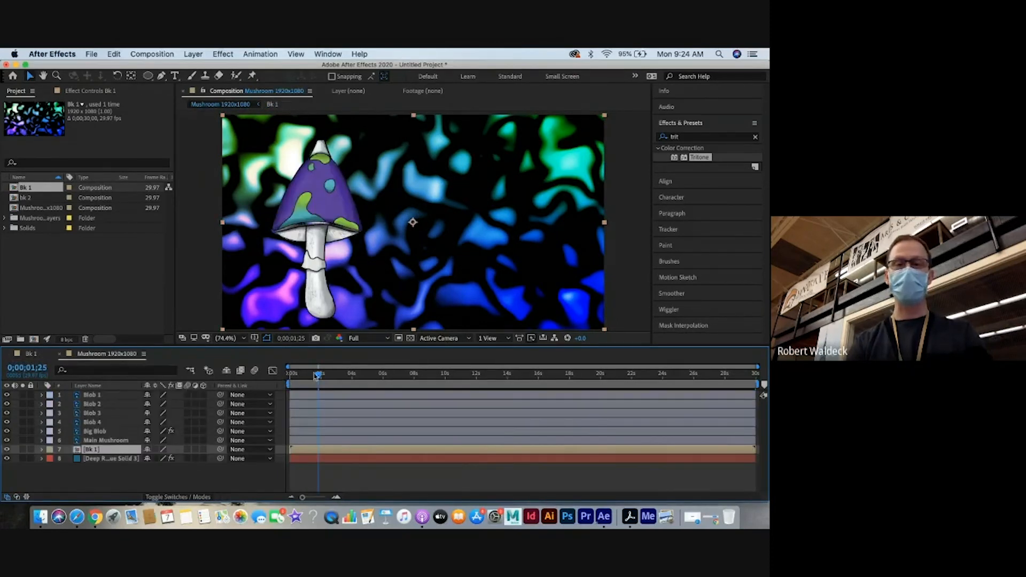
{"action": "left_click_drag", "start_coordinate": [319, 374], "coordinate": [278, 379]}
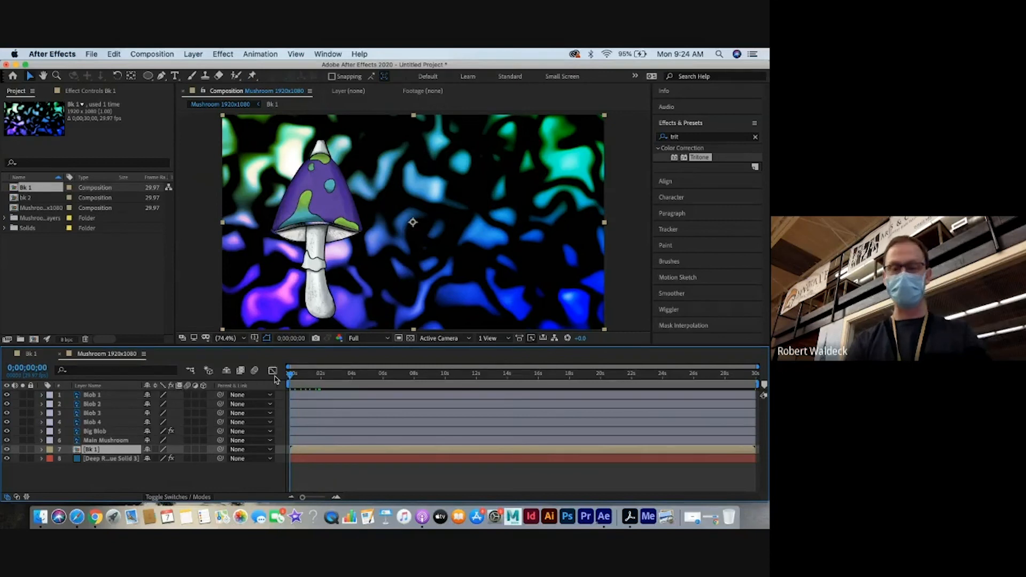
{"action": "key", "text": "space"}
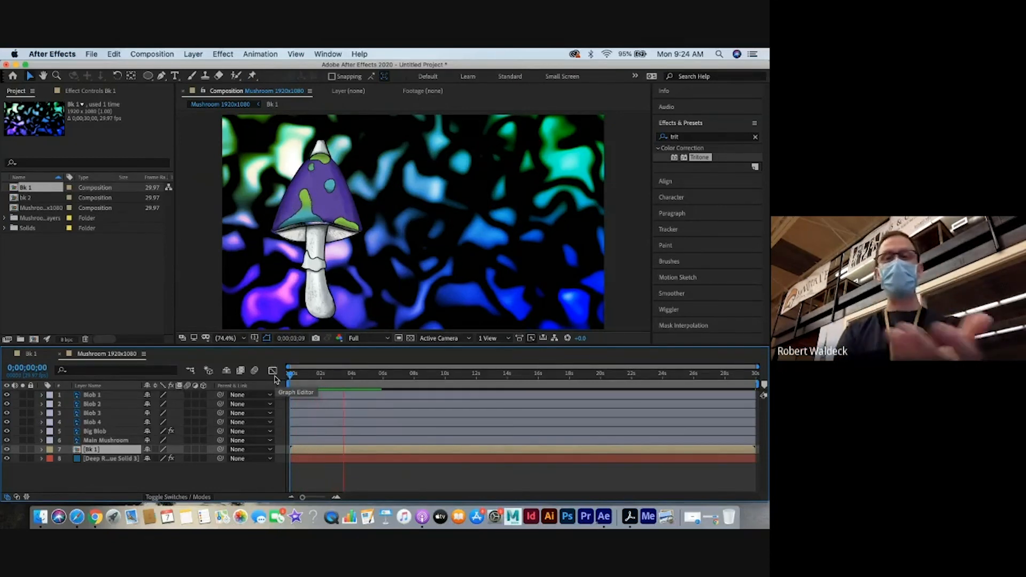
{"action": "key", "text": "space"}
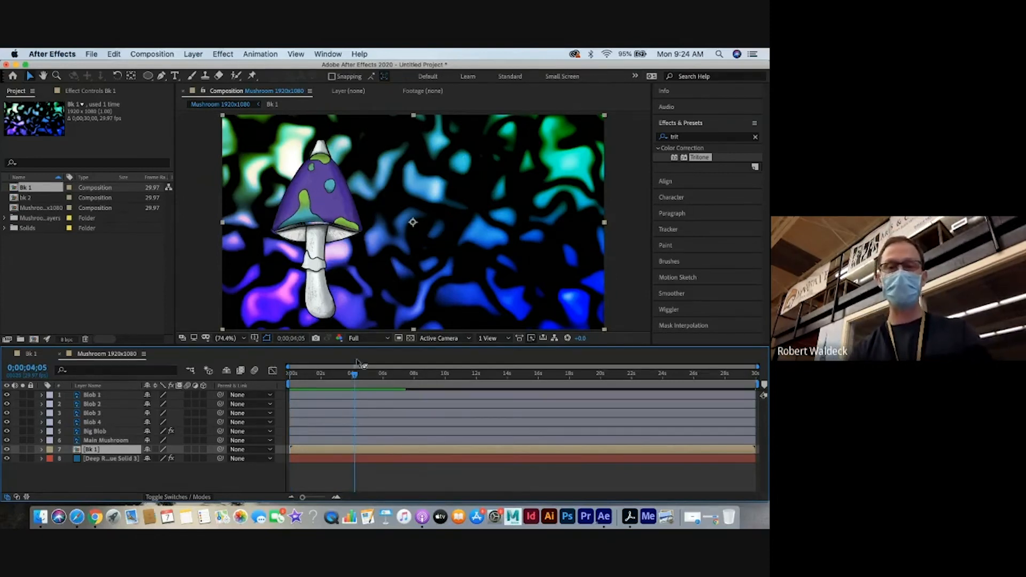
{"action": "left_click_drag", "start_coordinate": [352, 374], "coordinate": [289, 384]}
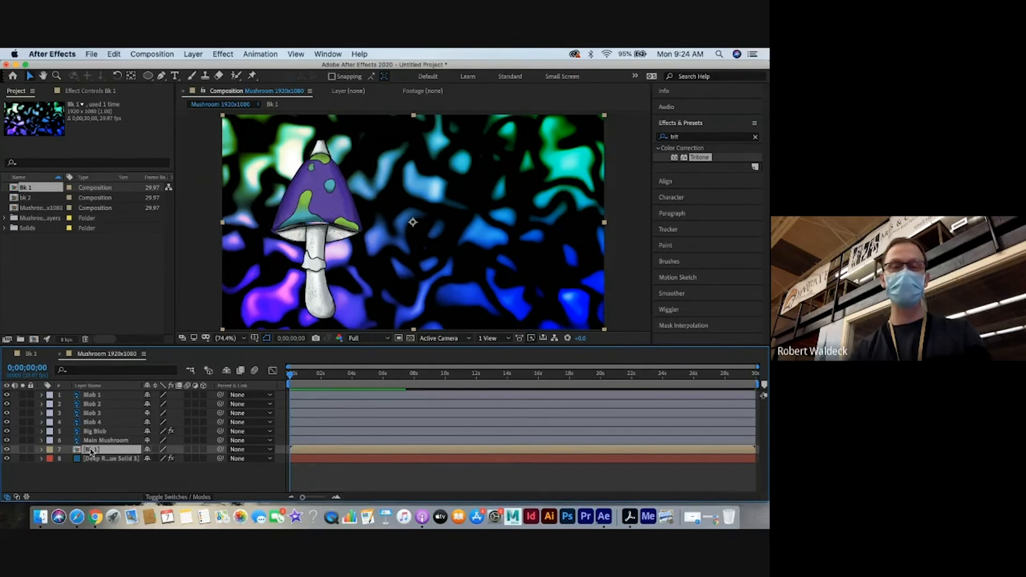
Add a two-node camera layer named Camera 1 with the 35mm preset to the Mushroom 1920x1080 composition
{"action": "left_click", "coordinate": [130, 483]}
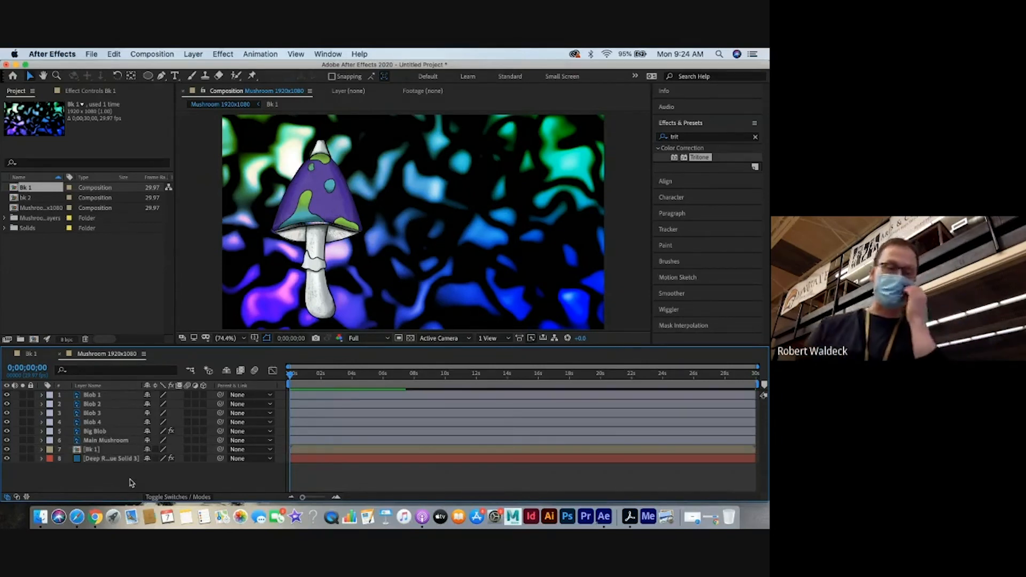
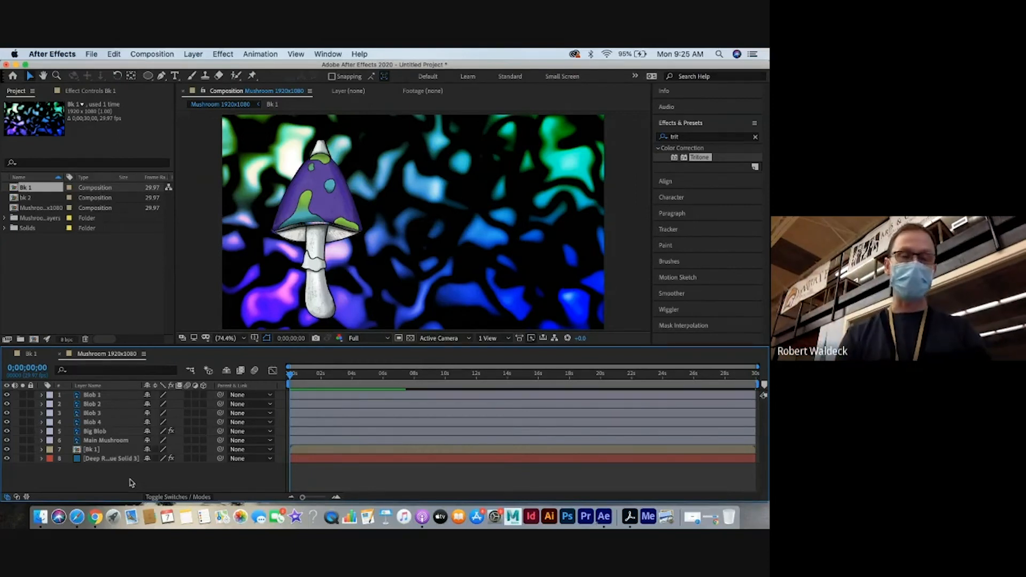
{"action": "right_click", "coordinate": [101, 480]}
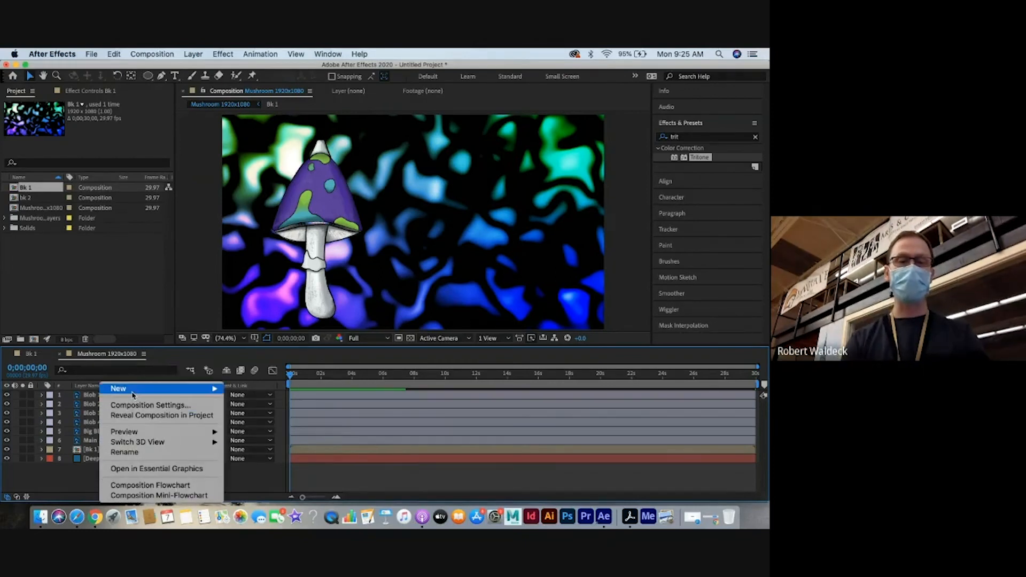
{"action": "mouse_move", "coordinate": [134, 395]}
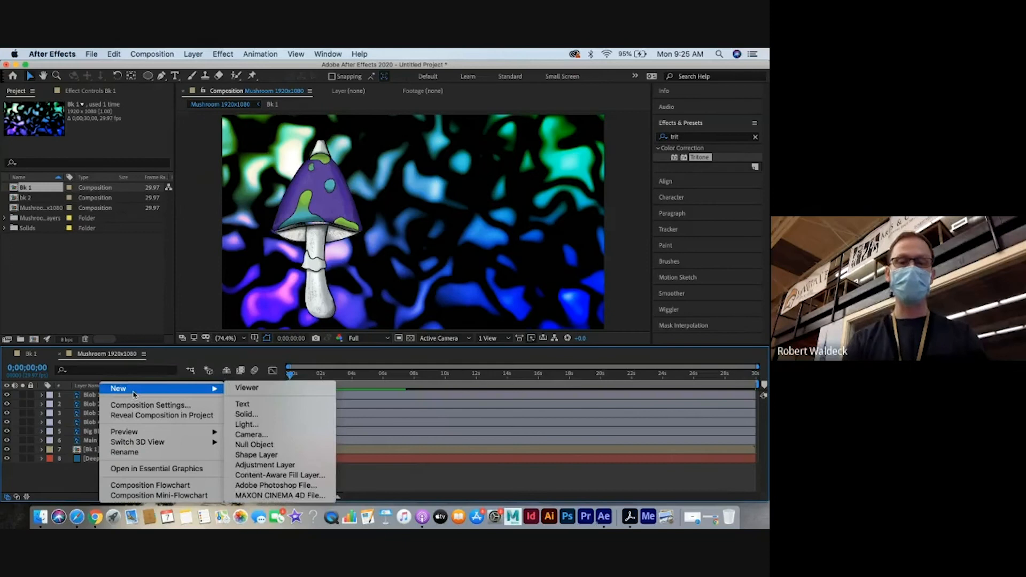
{"action": "left_click", "coordinate": [263, 436]}
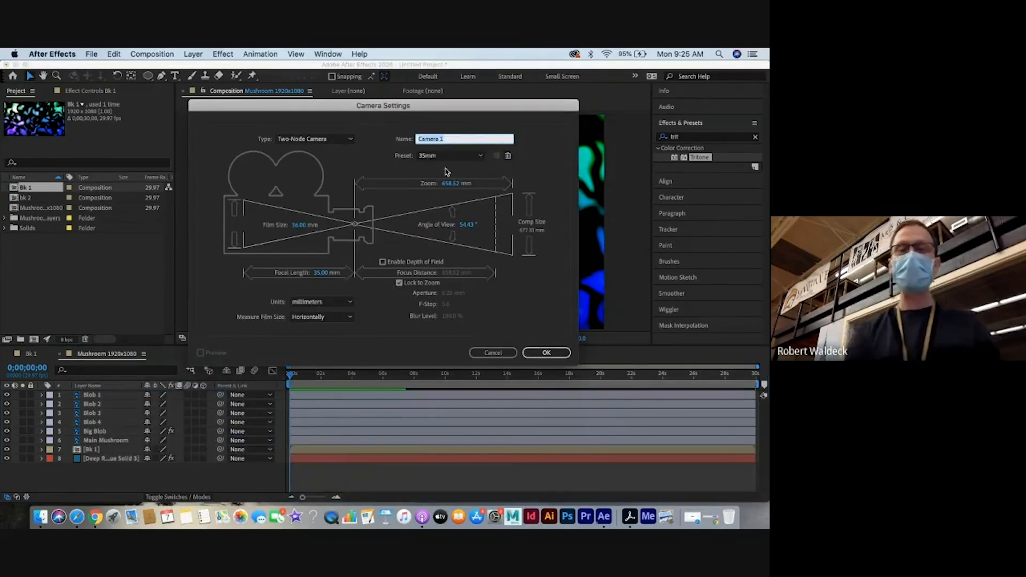
{"action": "left_click", "coordinate": [452, 157]}
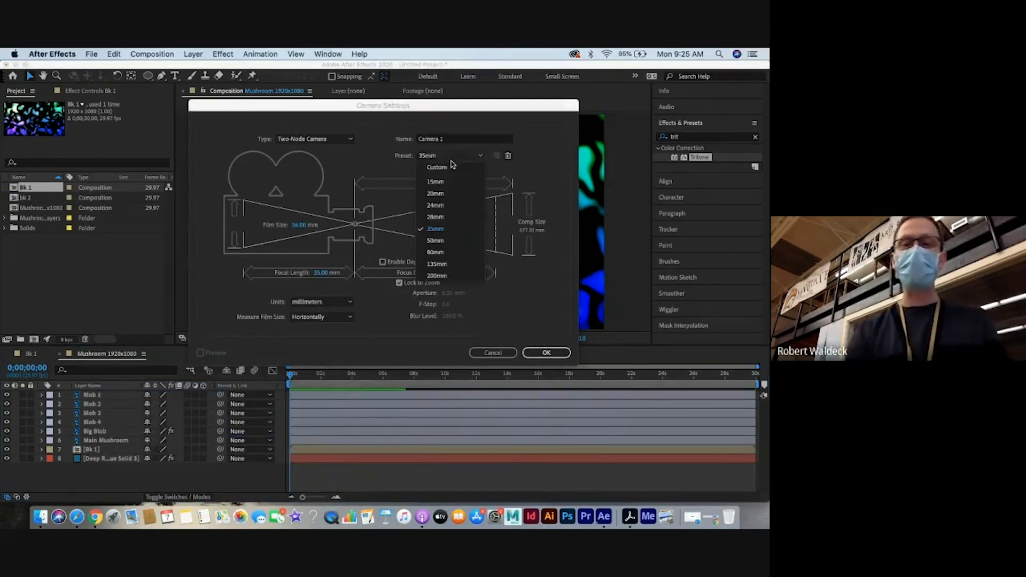
{"action": "left_click", "coordinate": [435, 229]}
{"action": "left_click", "coordinate": [545, 353]}
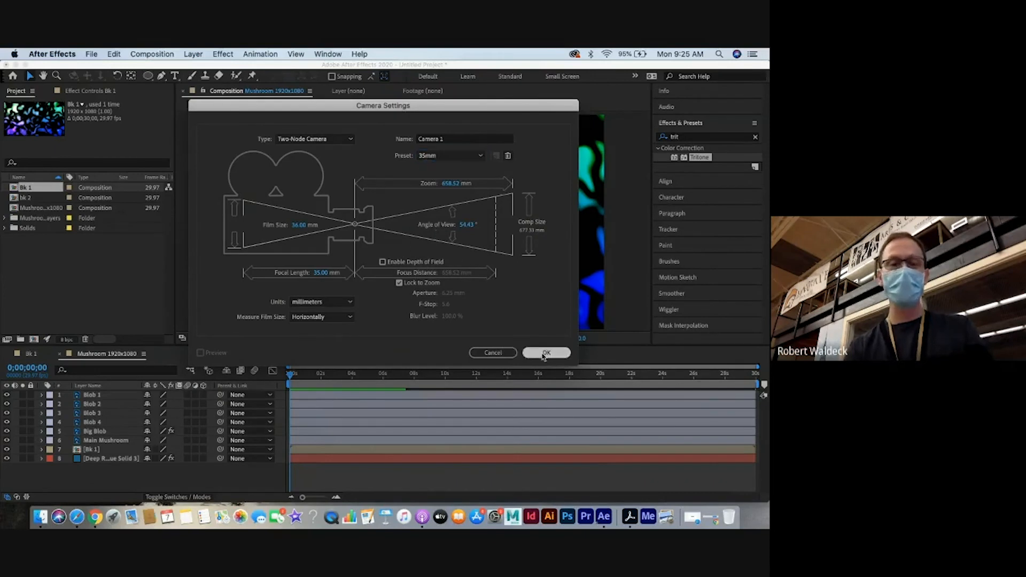
{"action": "left_click", "coordinate": [465, 274]}
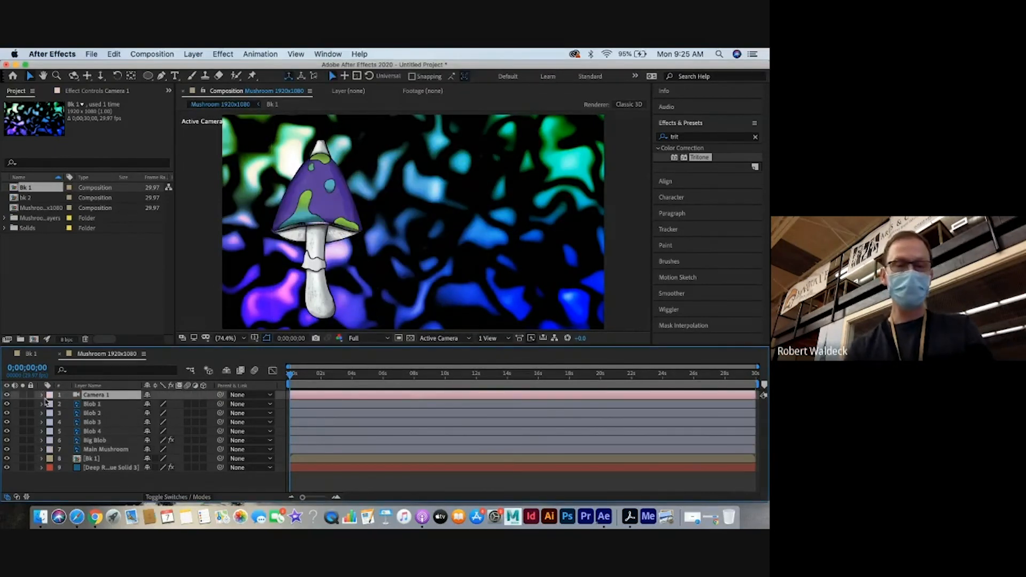
Try shifting Camera 1's Point of Interest in its transform properties, and undo the change
{"action": "left_click", "coordinate": [42, 395]}
{"action": "left_click", "coordinate": [52, 406]}
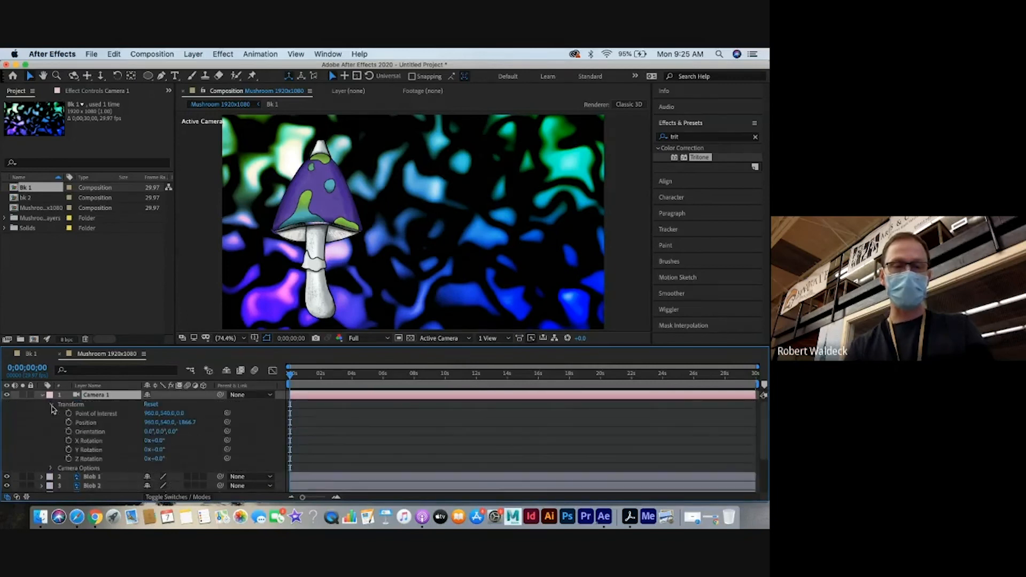
{"action": "left_click_drag", "start_coordinate": [151, 413], "coordinate": [132, 405]}
{"action": "key", "text": "super+z"}
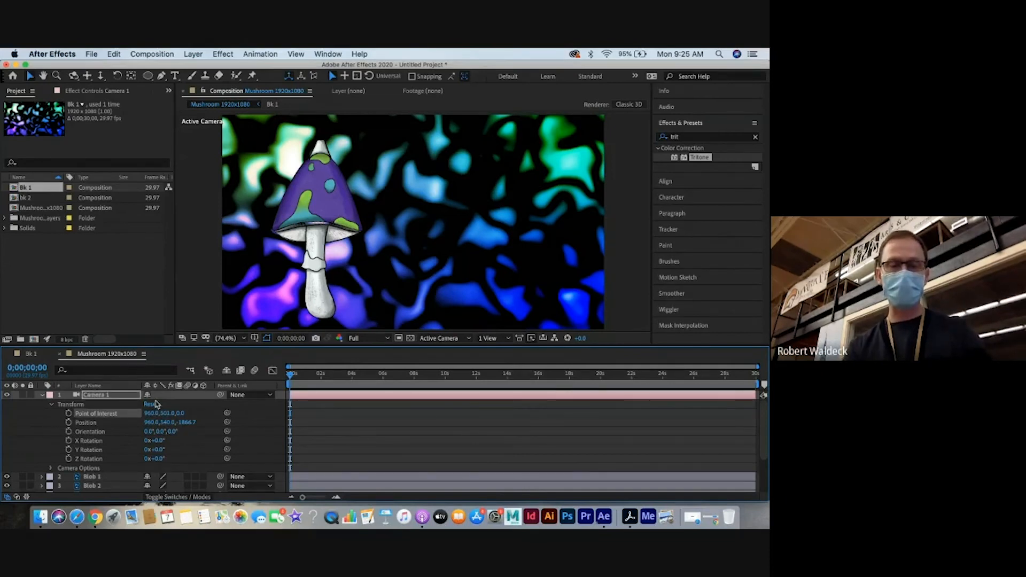
{"action": "key", "text": "super+z"}
{"action": "left_click", "coordinate": [42, 396]}
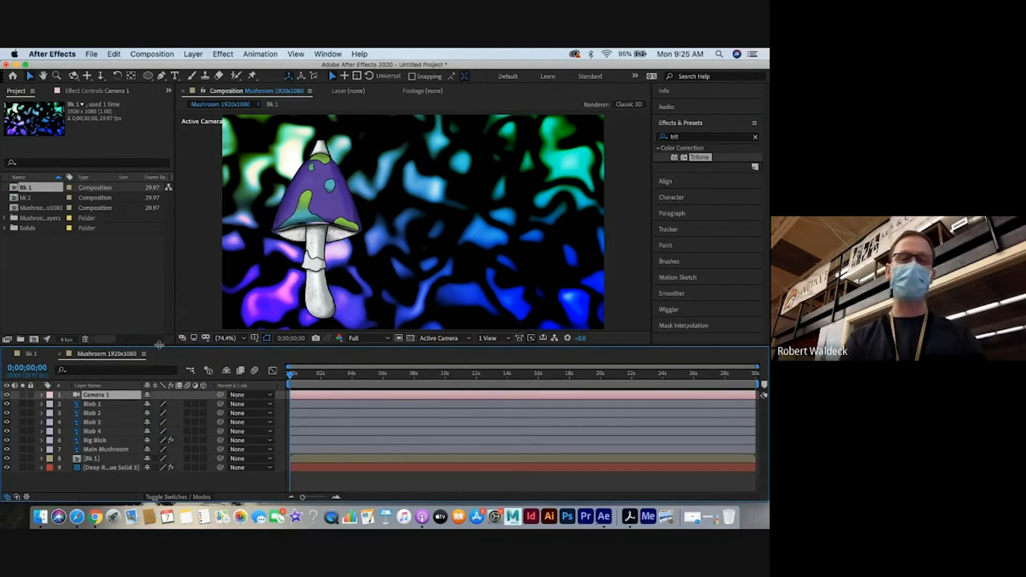
Enlarge the timeline area, add a null object layer and place it directly below Camera 1
{"action": "left_click_drag", "start_coordinate": [160, 345], "coordinate": [159, 314]}
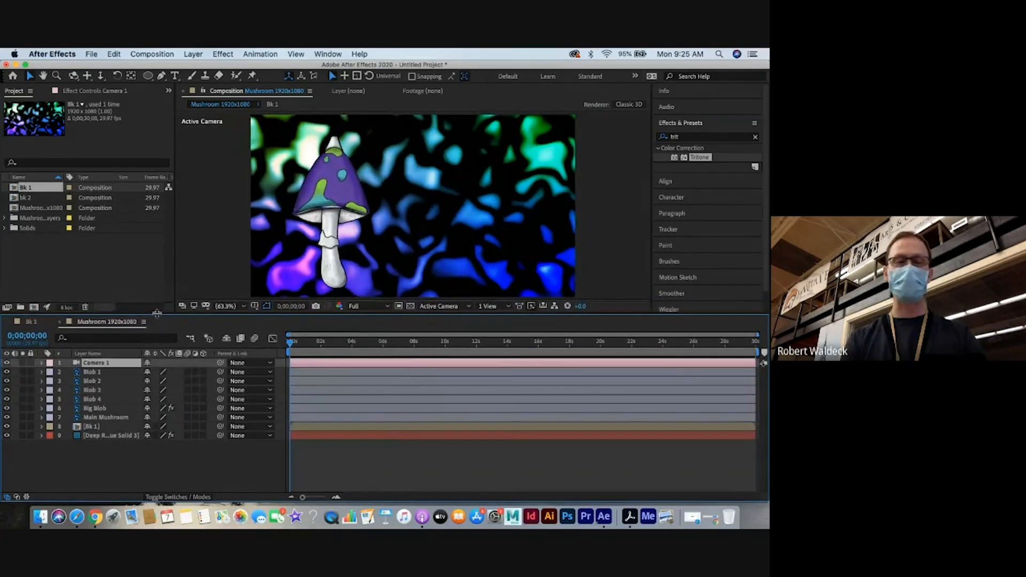
{"action": "left_click", "coordinate": [103, 465]}
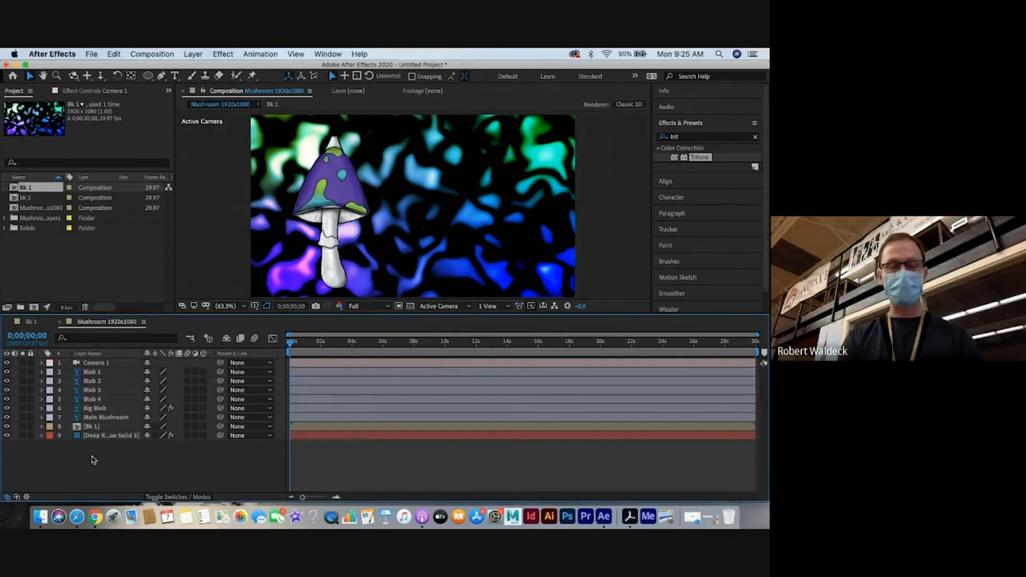
{"action": "right_click", "coordinate": [94, 467]}
{"action": "mouse_move", "coordinate": [125, 391]}
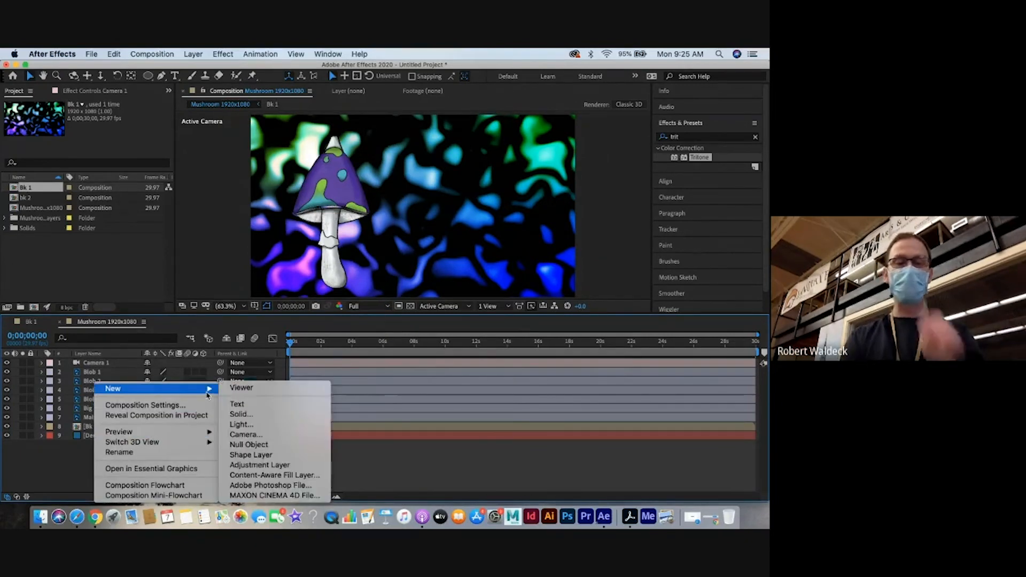
{"action": "left_click", "coordinate": [249, 444]}
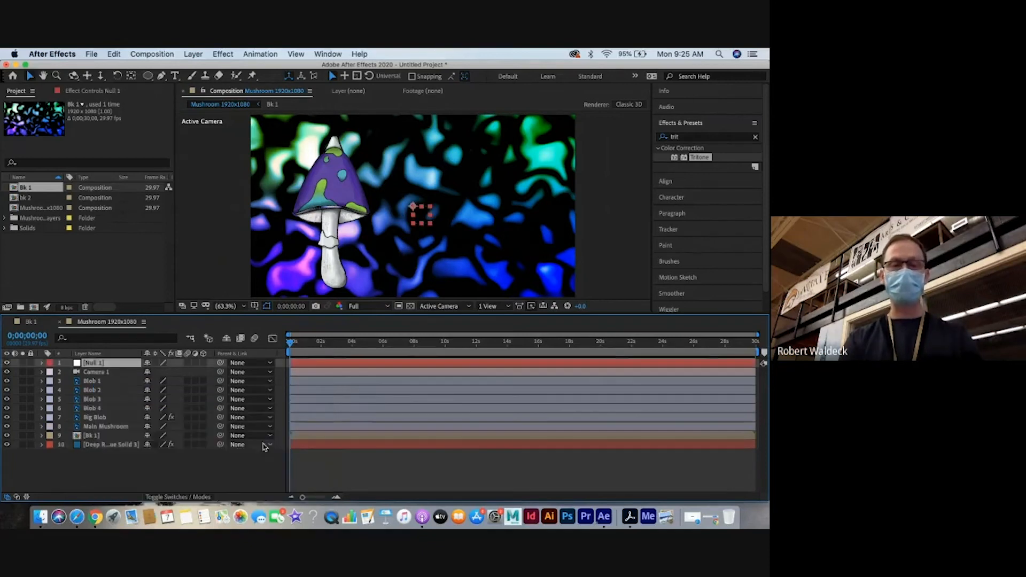
{"action": "left_click_drag", "start_coordinate": [118, 364], "coordinate": [116, 378]}
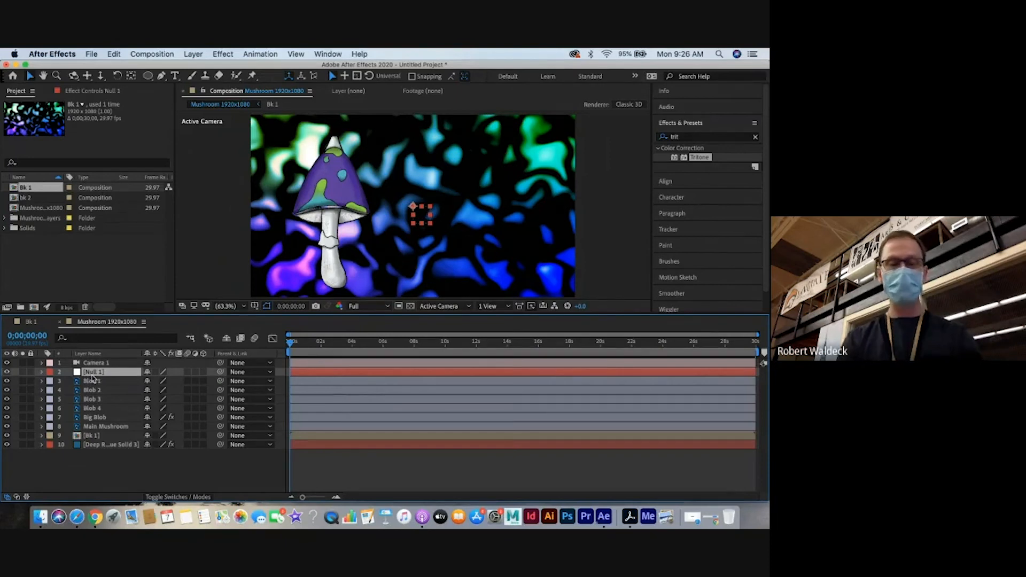
Rename the null layer as Dolly and parent Camera 1 to it
{"action": "right_click", "coordinate": [94, 373]}
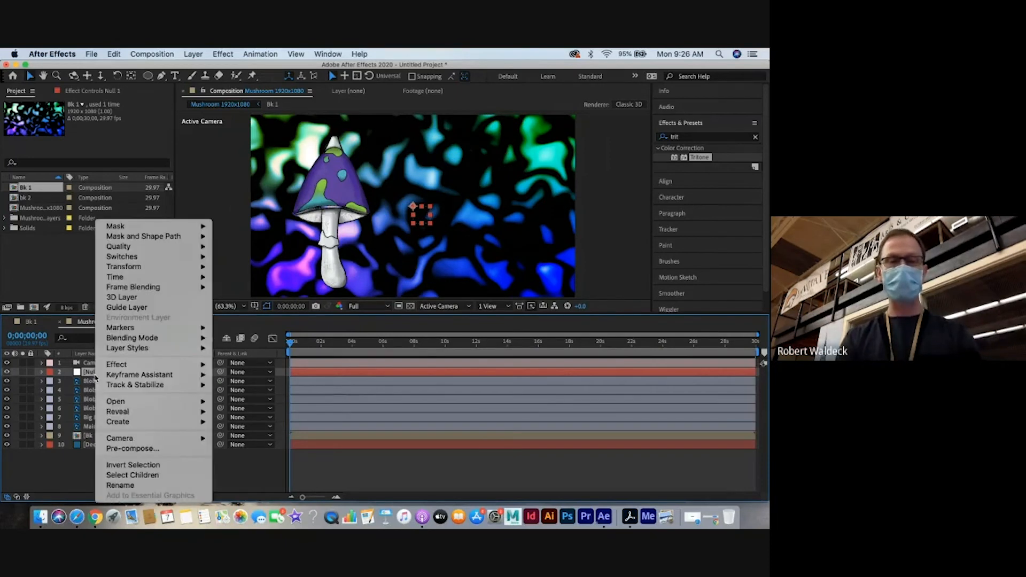
{"action": "left_click", "coordinate": [111, 485]}
{"action": "type", "text": "Dolly"}
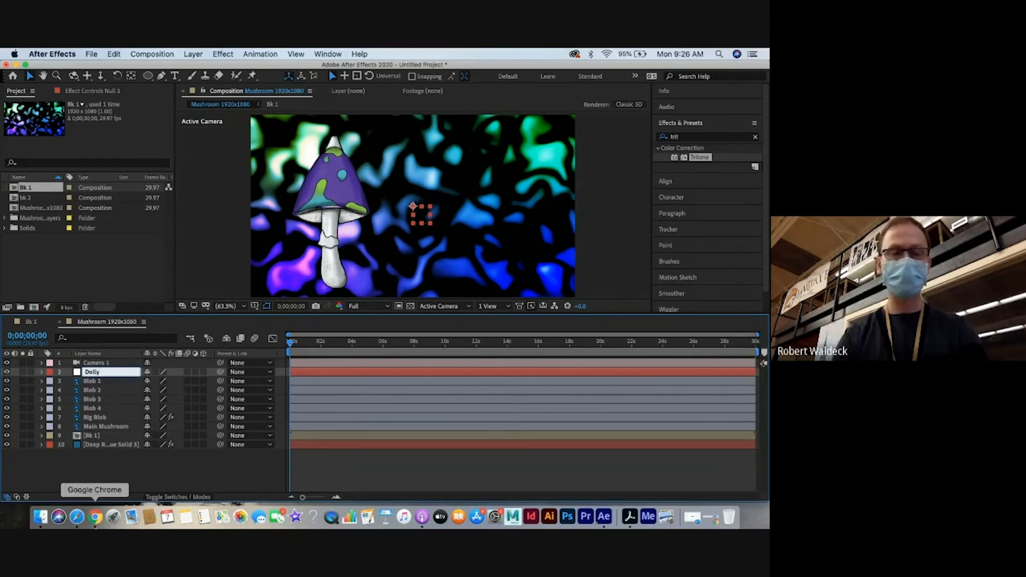
{"action": "key", "text": "Return"}
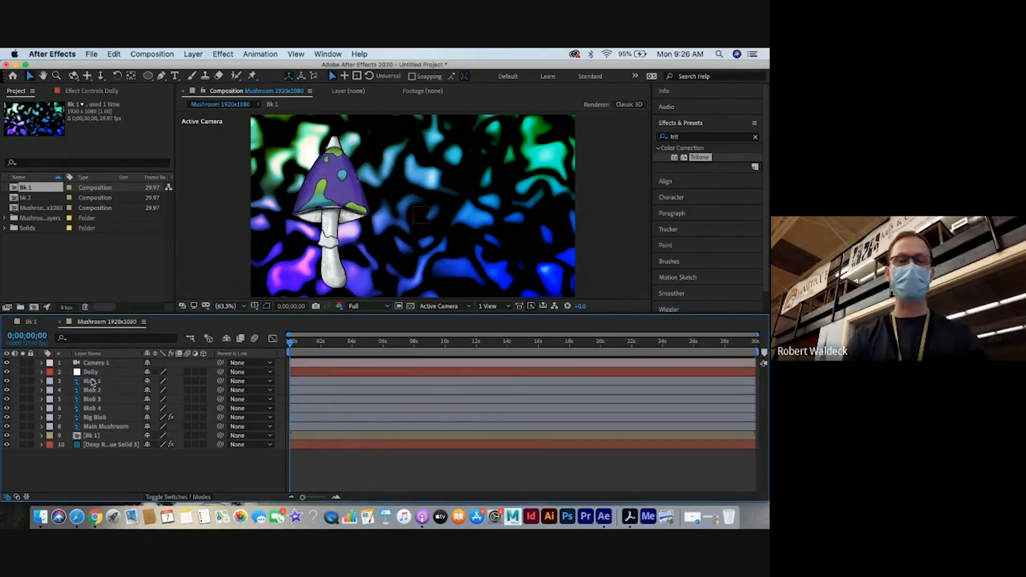
{"action": "left_click", "coordinate": [101, 364]}
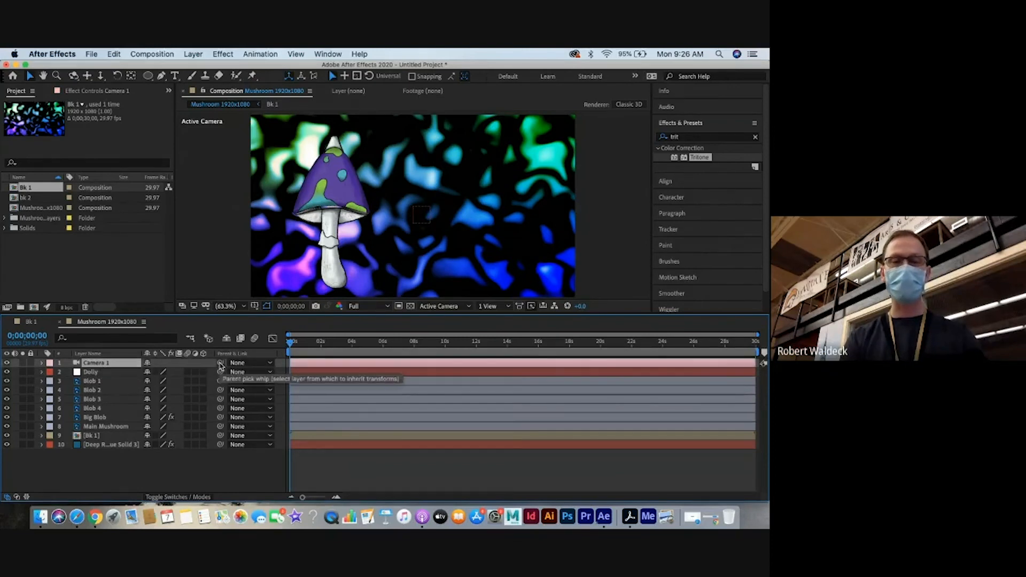
{"action": "left_click_drag", "start_coordinate": [219, 366], "coordinate": [90, 377]}
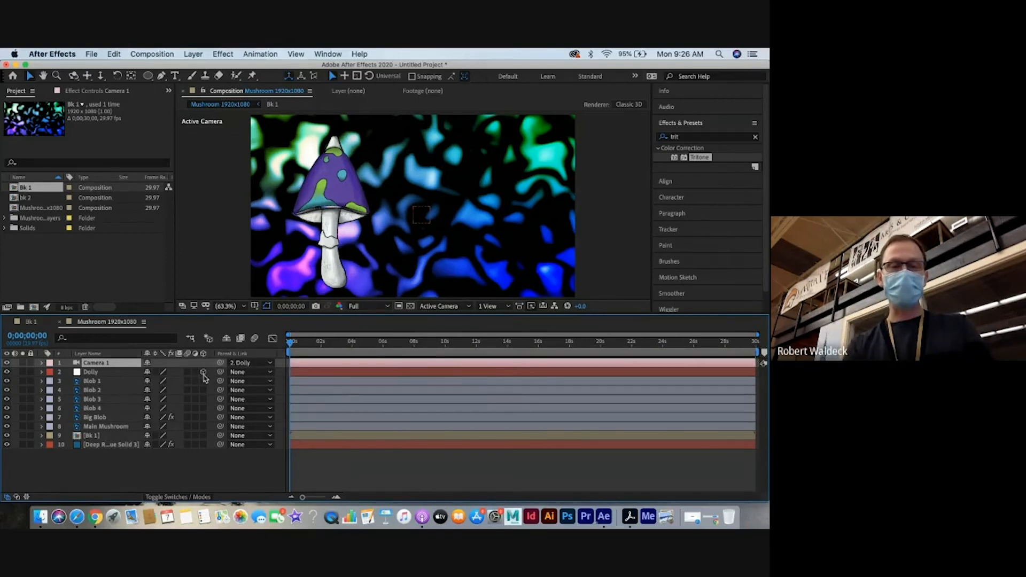
Make Dolly, the four Blob layers, Big Blob, Main Mushroom, Bk 1 and Deep Royal Blue Solid 3 into 3D layers
{"action": "left_click", "coordinate": [203, 381]}
{"action": "left_click", "coordinate": [203, 398]}
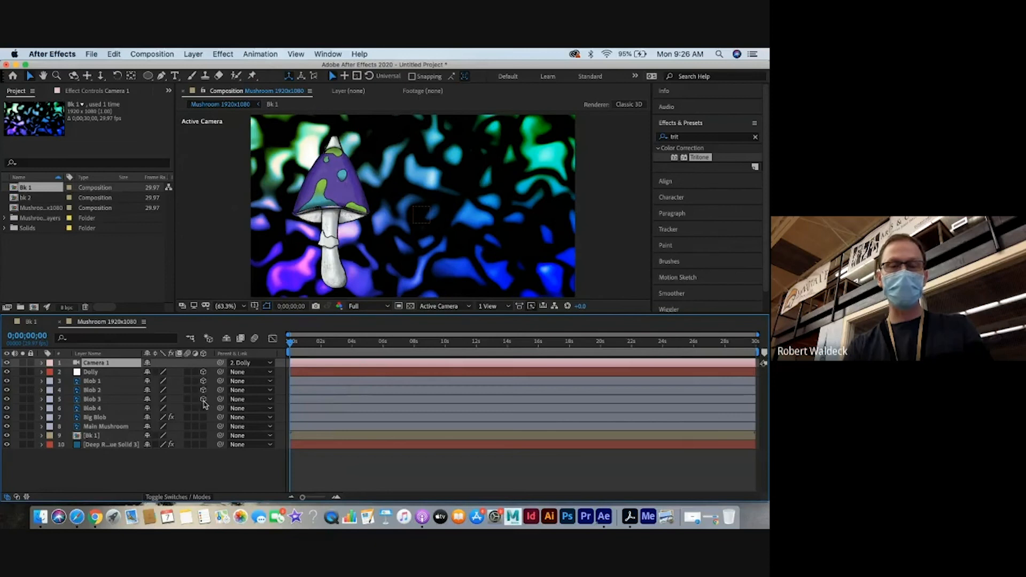
{"action": "left_click", "coordinate": [203, 417]}
{"action": "left_click", "coordinate": [203, 426]}
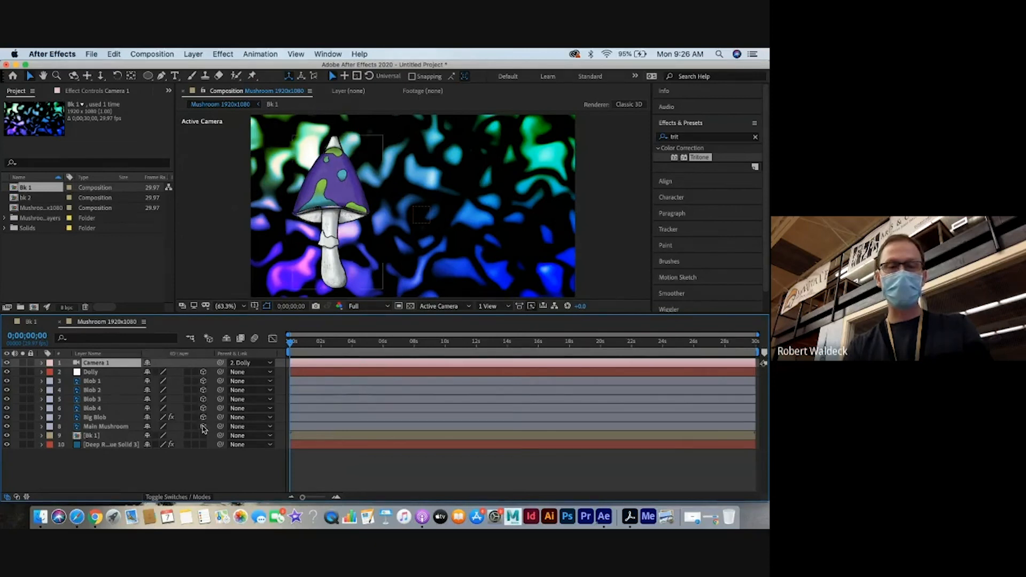
{"action": "left_click", "coordinate": [203, 445]}
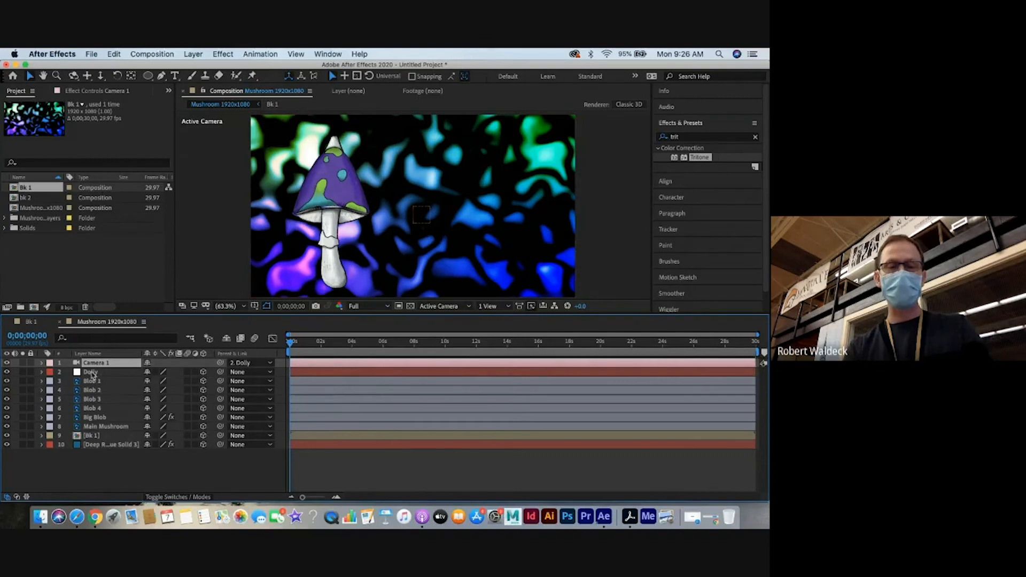
Set Dolly's Anchor Point to about -19, -6, -123, and undo a trial Y Rotation change
{"action": "left_click", "coordinate": [42, 373]}
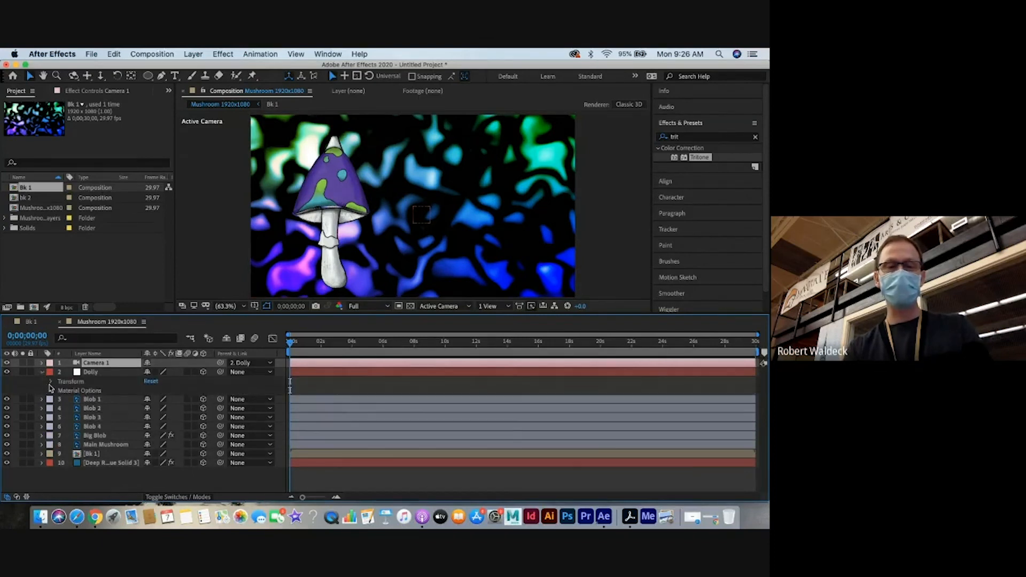
{"action": "left_click", "coordinate": [50, 383]}
{"action": "left_click", "coordinate": [50, 382]}
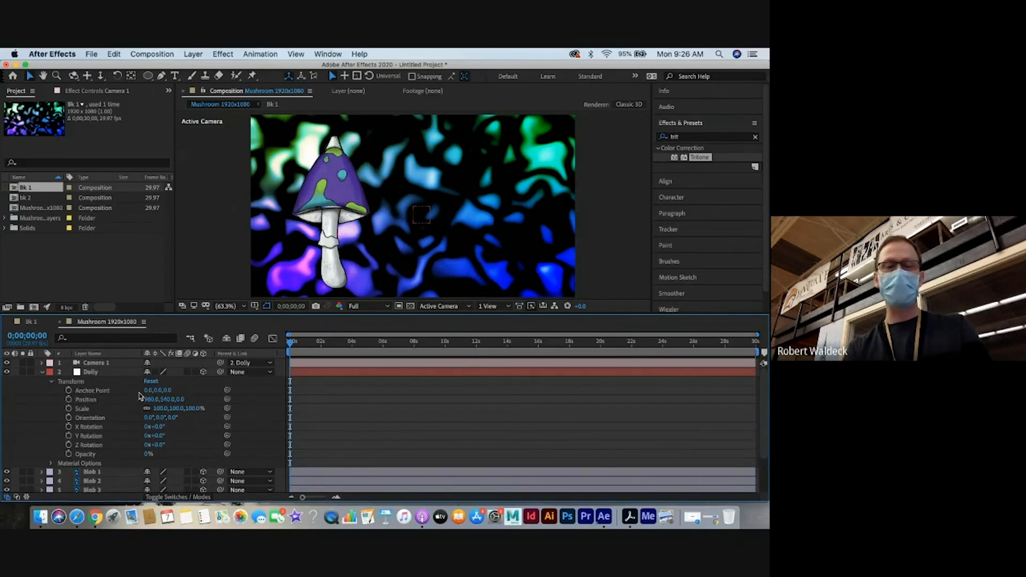
{"action": "mouse_move", "coordinate": [148, 390]}
{"action": "left_mouse_down"}
{"action": "mouse_move", "coordinate": [122, 391]}
{"action": "mouse_move", "coordinate": [209, 392]}
{"action": "mouse_move", "coordinate": [160, 393]}
{"action": "left_mouse_up"}
{"action": "left_click_drag", "start_coordinate": [162, 436], "coordinate": [161, 437]}
{"action": "key", "text": "super+z"}
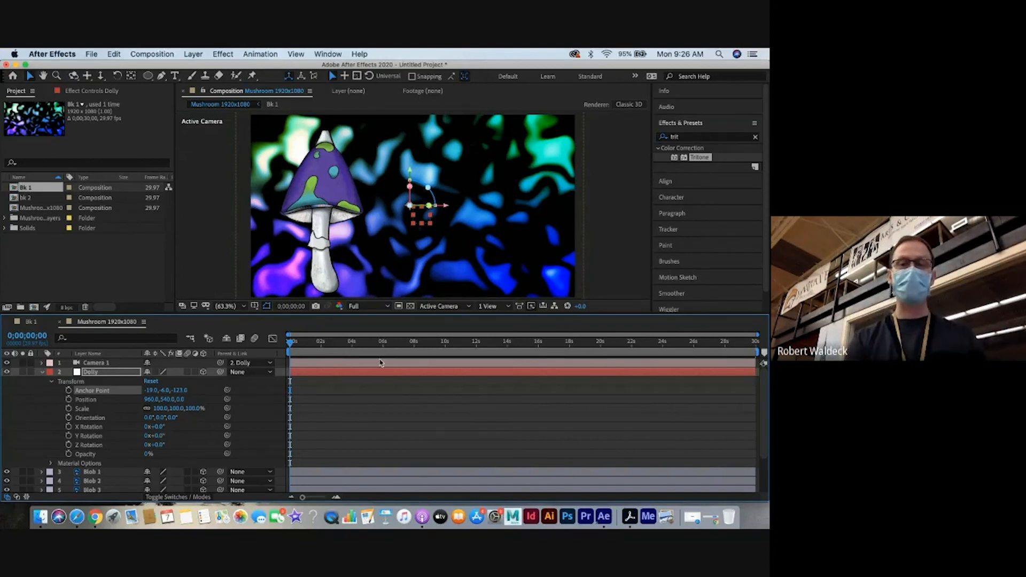
Show the scene in Custom View 1 and set Dolly's Anchor Point to about -19, -83, -349
{"action": "left_click", "coordinate": [441, 308]}
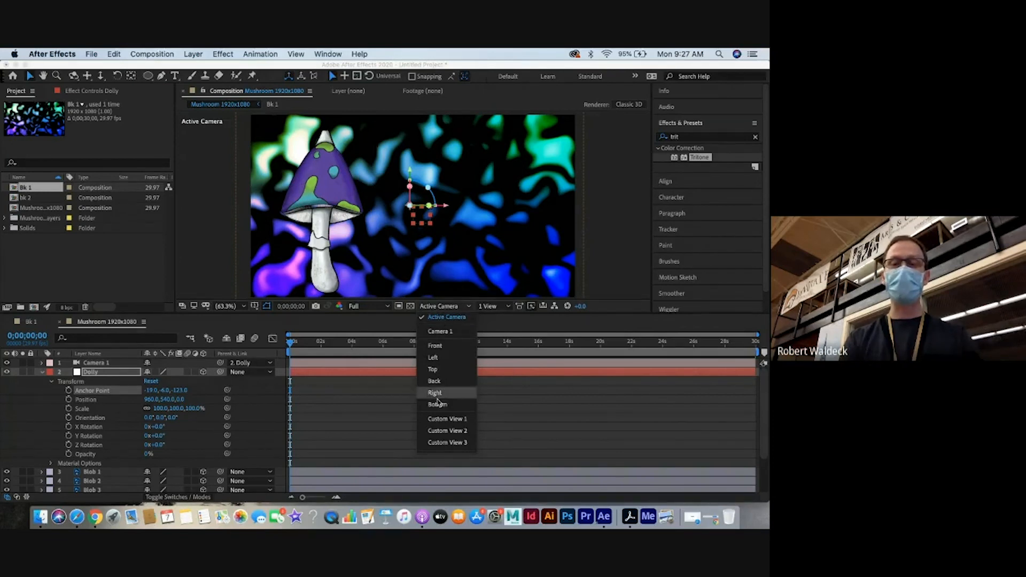
{"action": "left_click", "coordinate": [437, 418]}
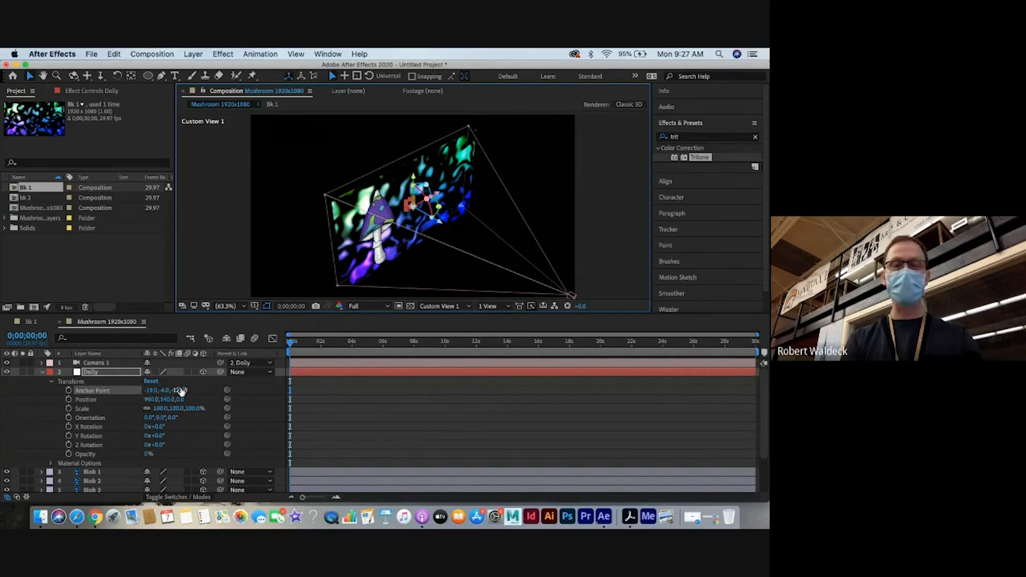
{"action": "left_click_drag", "start_coordinate": [180, 390], "coordinate": [5, 343]}
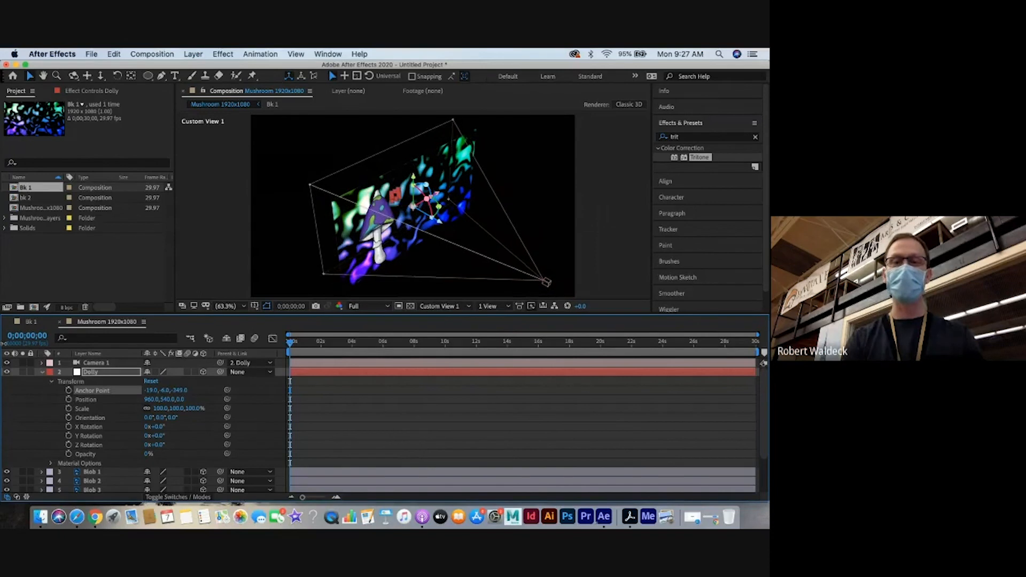
{"action": "left_click_drag", "start_coordinate": [163, 390], "coordinate": [120, 394]}
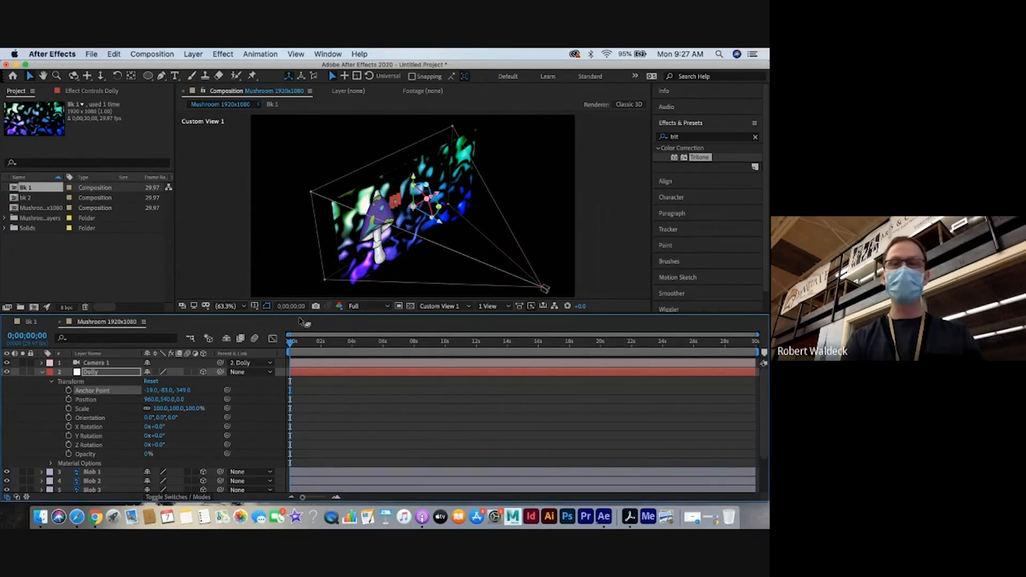
Return to the Active Camera view and set Dolly's Anchor Point to about -220, 40, -717
{"action": "left_click", "coordinate": [434, 306]}
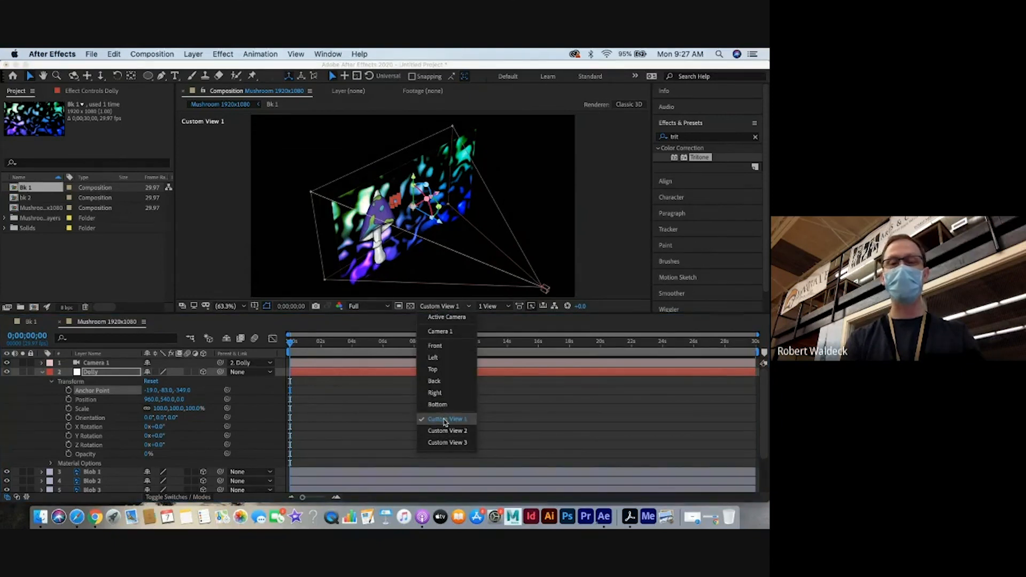
{"action": "left_click", "coordinate": [447, 317]}
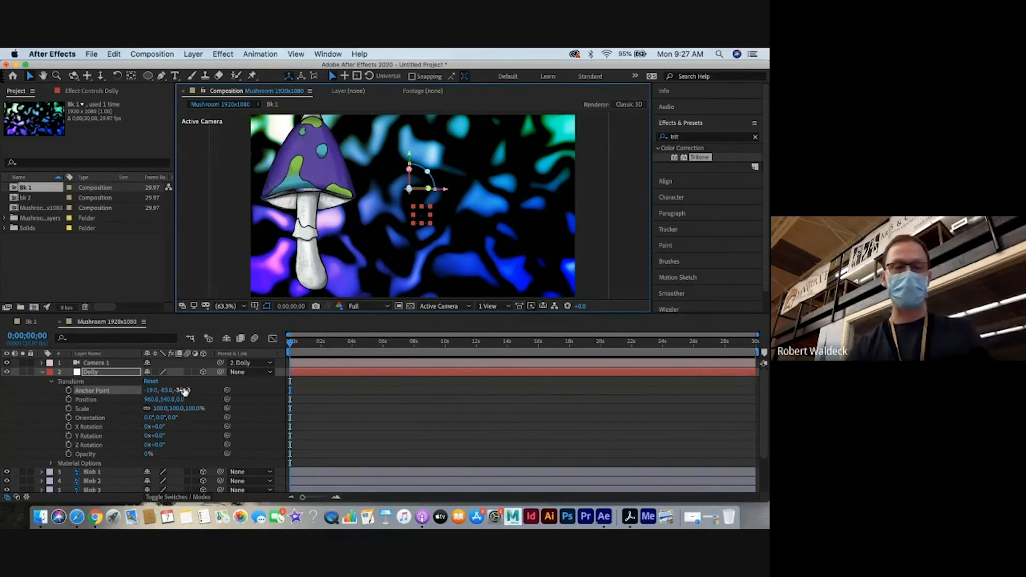
{"action": "left_click_drag", "start_coordinate": [183, 390], "coordinate": [221, 395]}
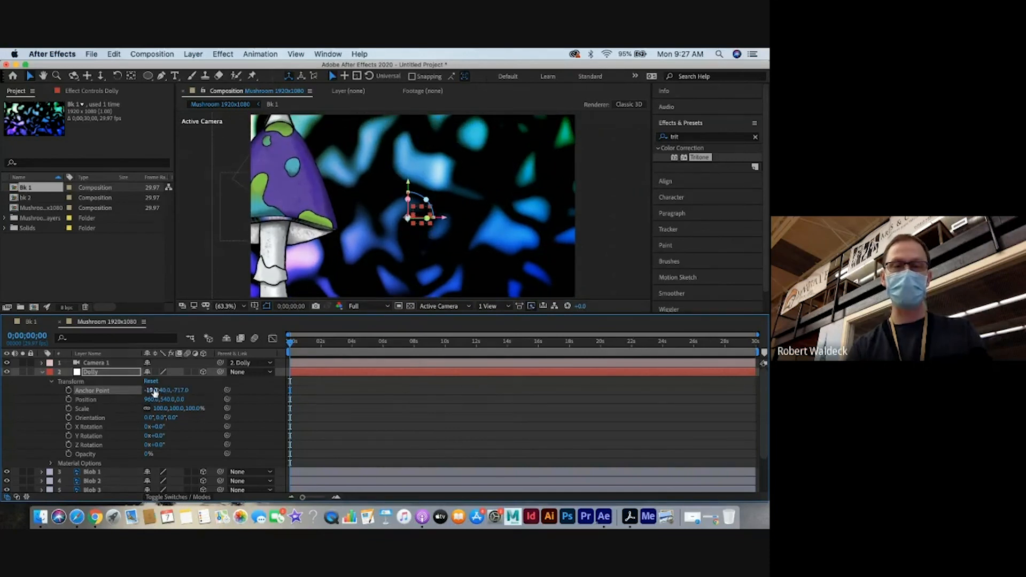
{"action": "left_click_drag", "start_coordinate": [149, 390], "coordinate": [114, 400]}
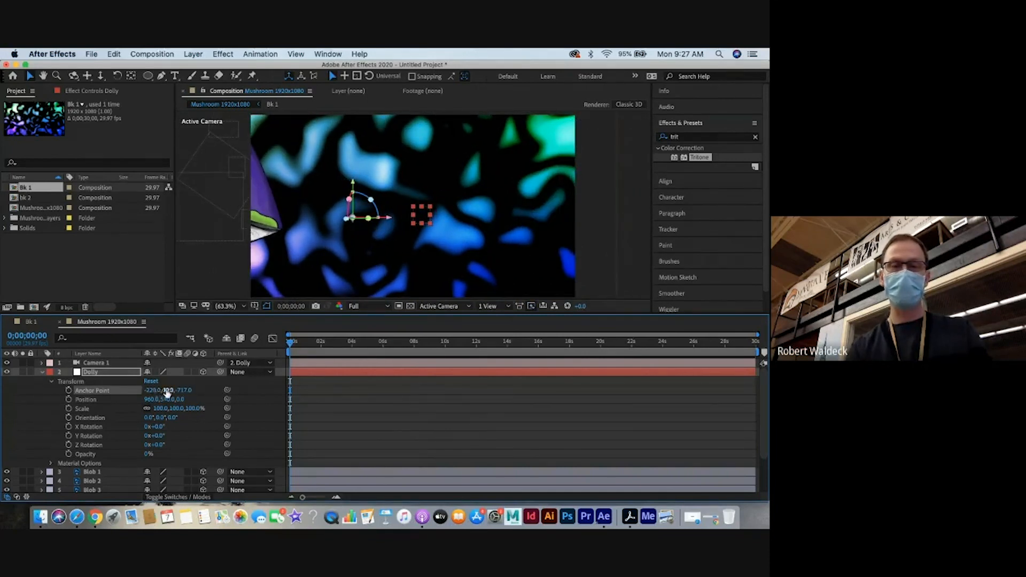
Keyframe Dolly's Anchor Point from about -220, 40, -1033 at 0 seconds to about 104, 40, -124 at 0;00;04;19
{"action": "left_click_drag", "start_coordinate": [183, 390], "coordinate": [11, 383]}
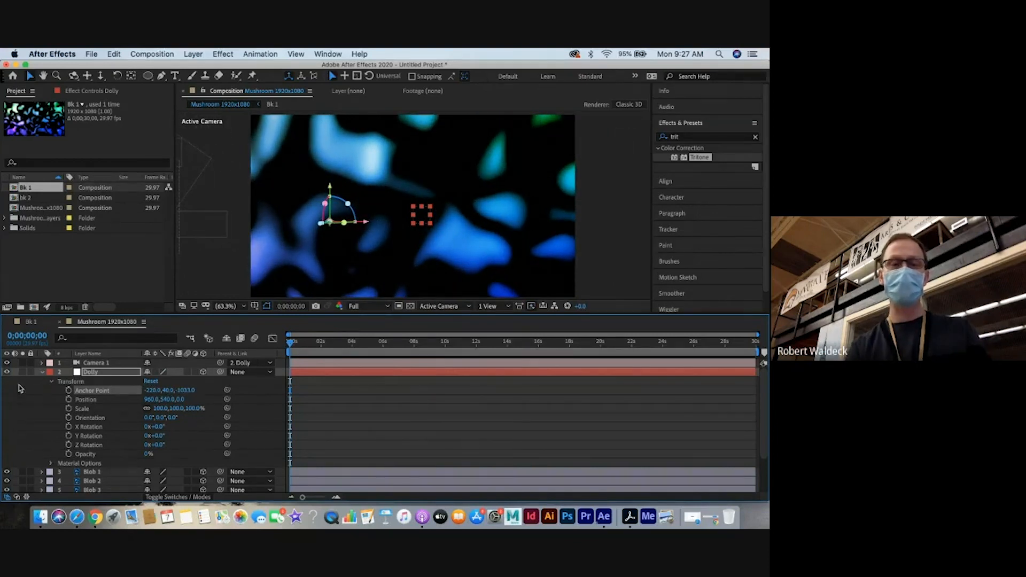
{"action": "left_click", "coordinate": [68, 391]}
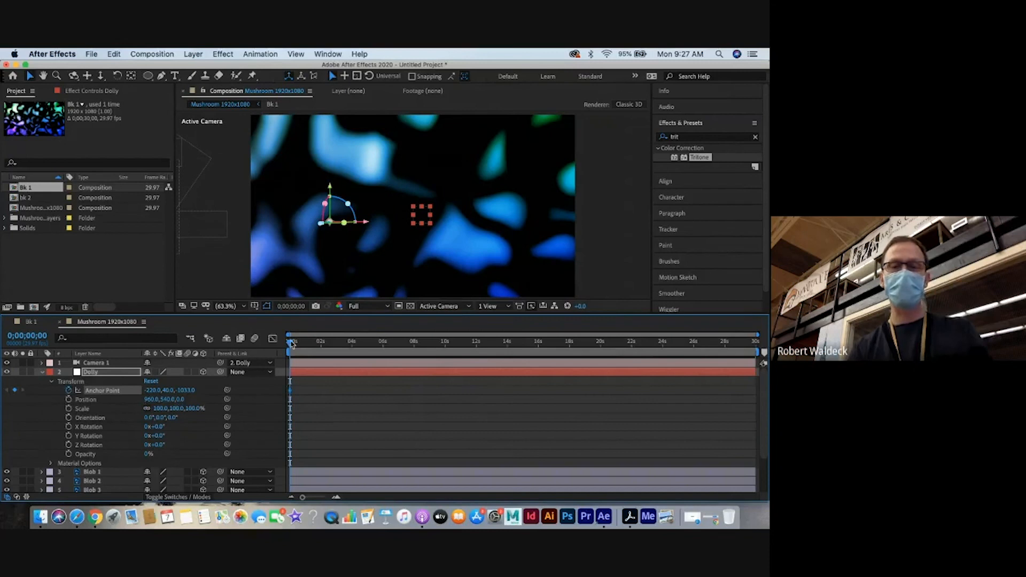
{"action": "left_click_drag", "start_coordinate": [293, 343], "coordinate": [362, 342]}
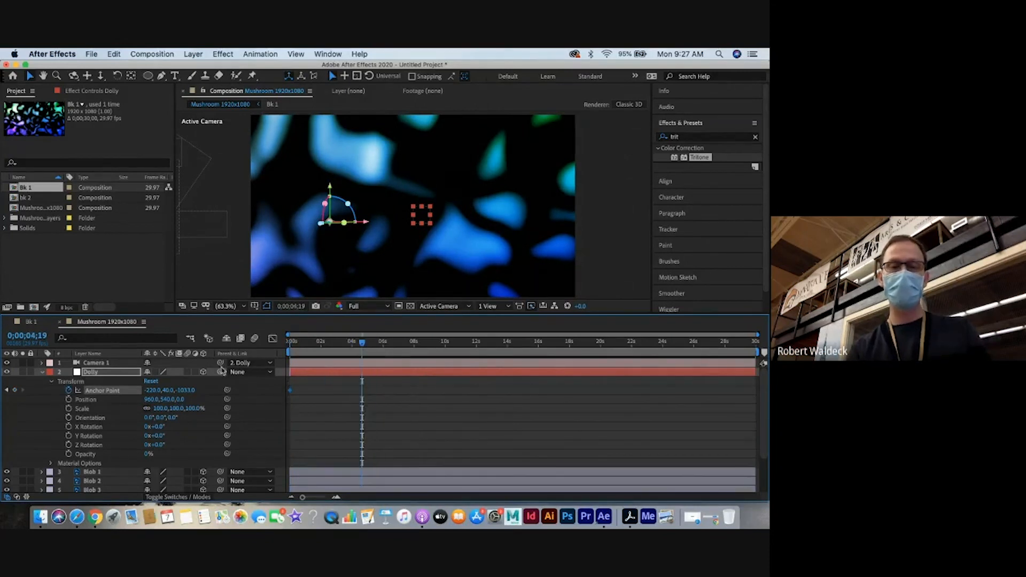
{"action": "left_click_drag", "start_coordinate": [185, 390], "coordinate": [416, 389]}
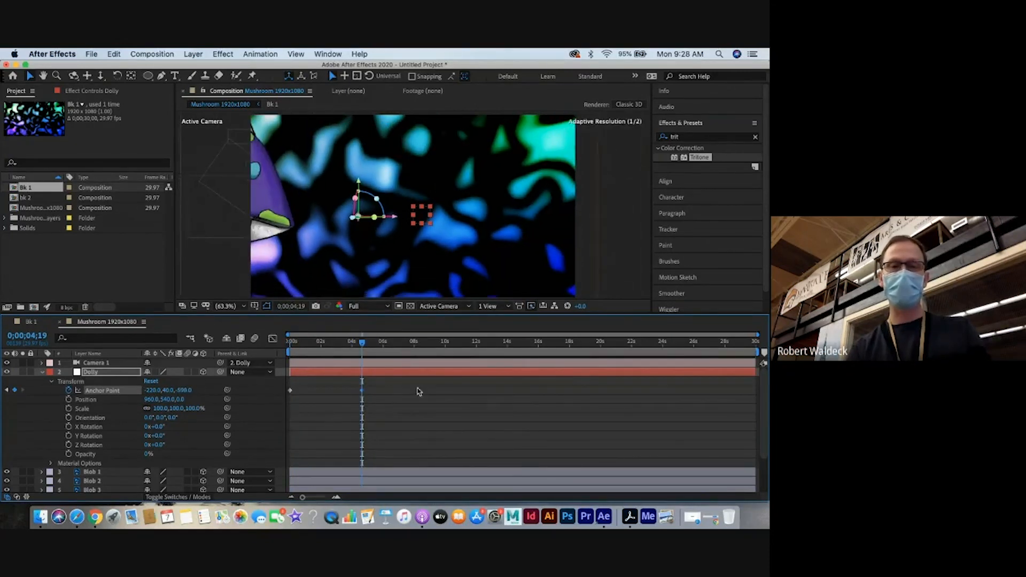
{"action": "left_click_drag", "start_coordinate": [155, 390], "coordinate": [331, 408]}
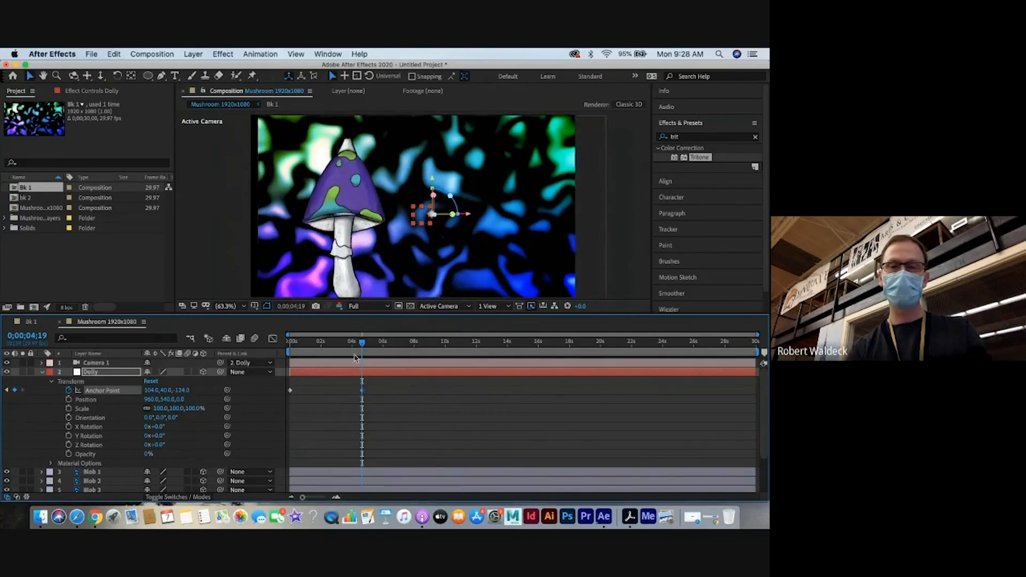
Preview the camera move from the start of the composition
{"action": "left_click_drag", "start_coordinate": [362, 343], "coordinate": [243, 338]}
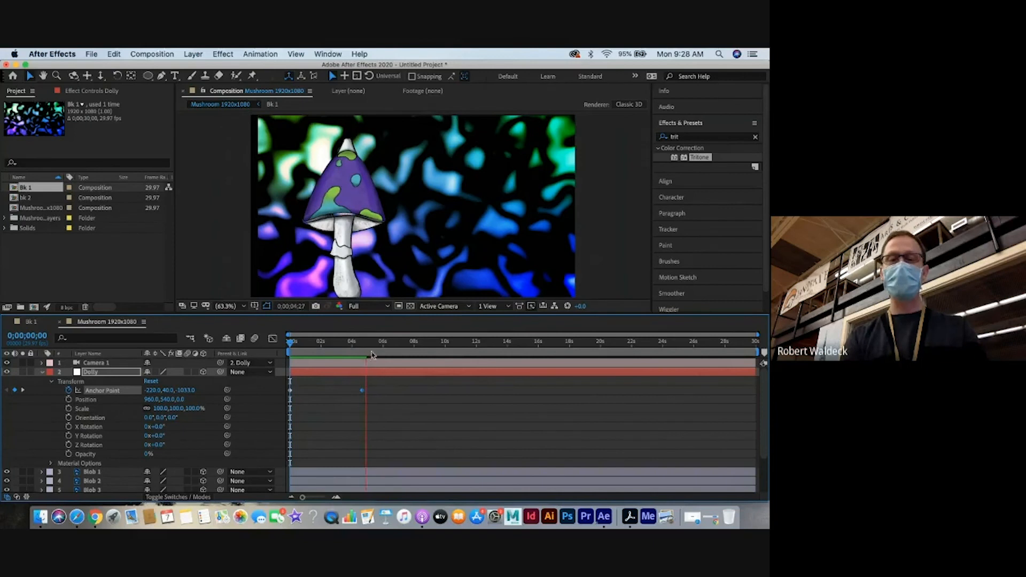
{"action": "key", "text": "space"}
{"action": "left_click_drag", "start_coordinate": [370, 343], "coordinate": [285, 341]}
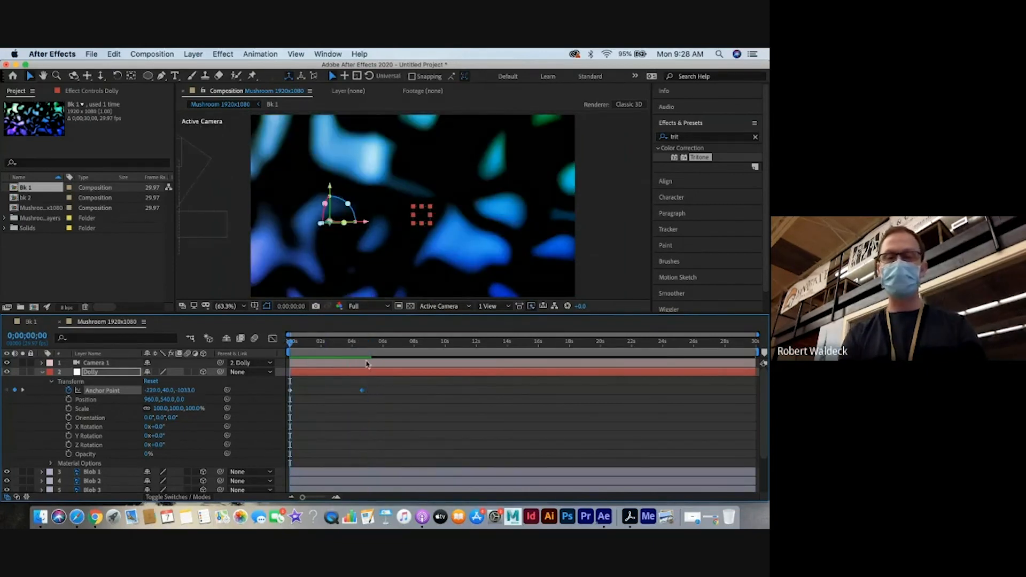
{"action": "key", "text": "space"}
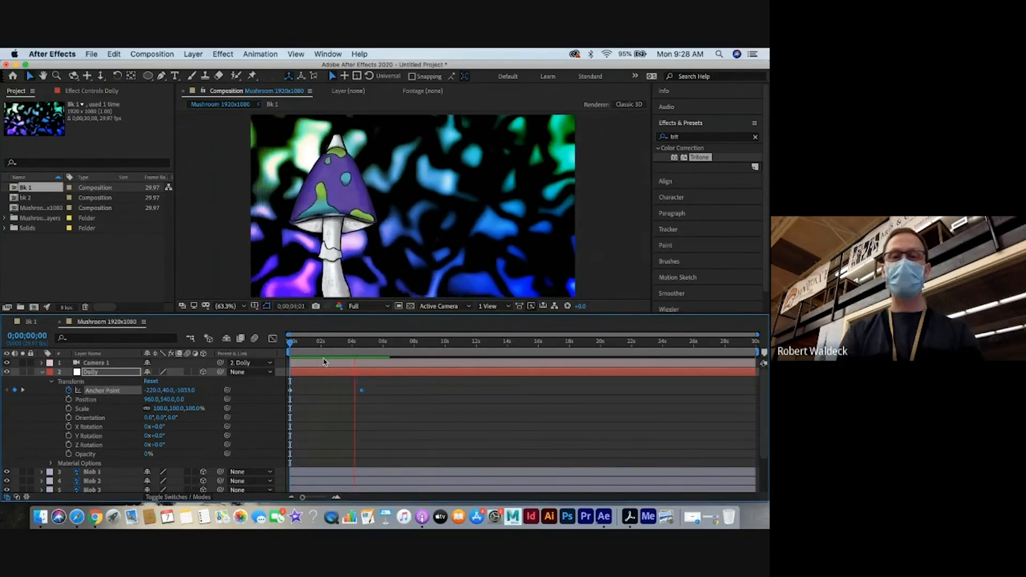
{"action": "key", "text": "space"}
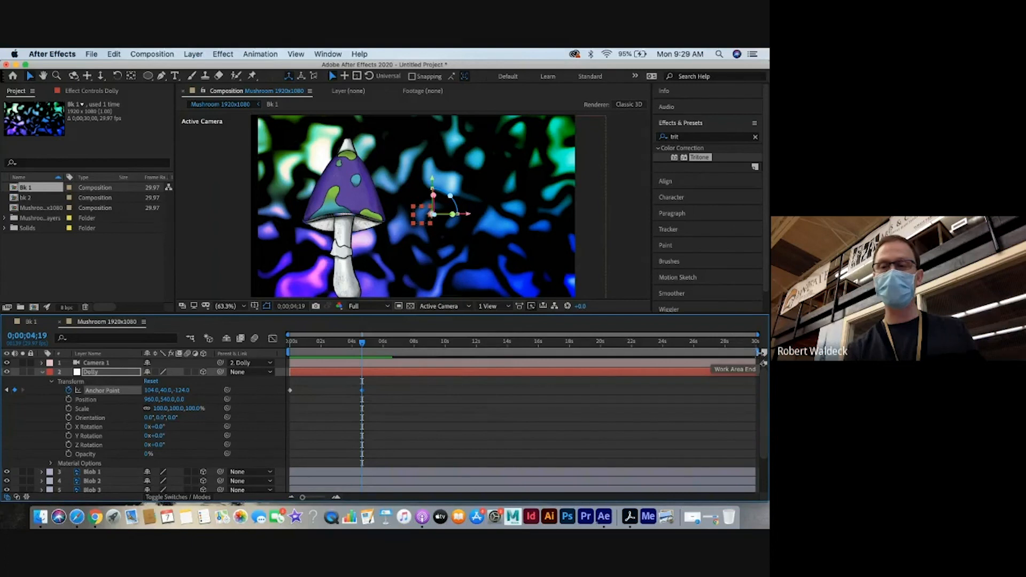
End the work area at about 5.5 seconds and preview the start of the camera move
{"action": "mouse_move", "coordinate": [760, 353]}
{"action": "left_mouse_down"}
{"action": "mouse_move", "coordinate": [487, 355]}
{"action": "mouse_move", "coordinate": [484, 363]}
{"action": "mouse_move", "coordinate": [318, 350]}
{"action": "left_mouse_up"}
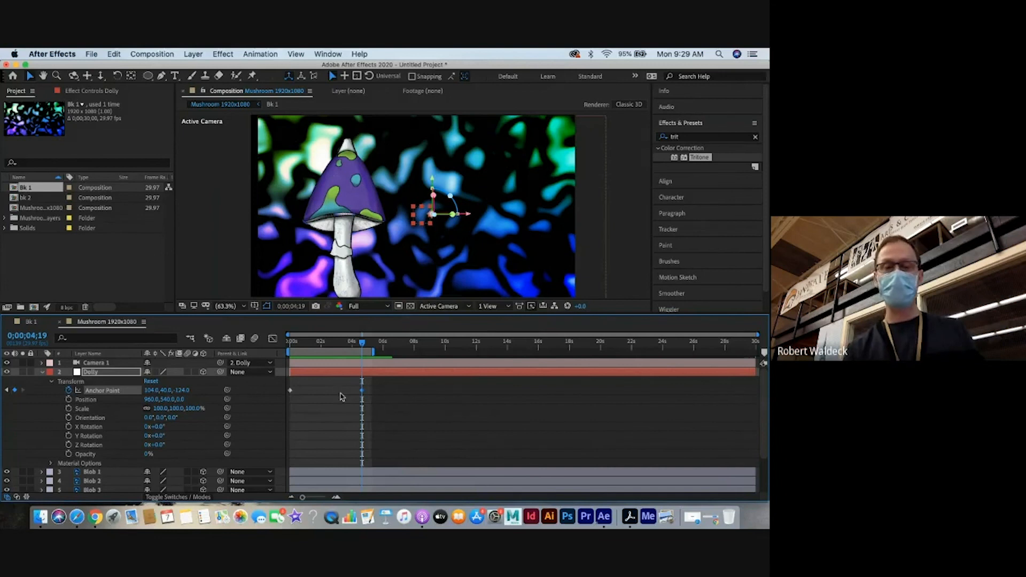
{"action": "left_click_drag", "start_coordinate": [360, 346], "coordinate": [281, 343]}
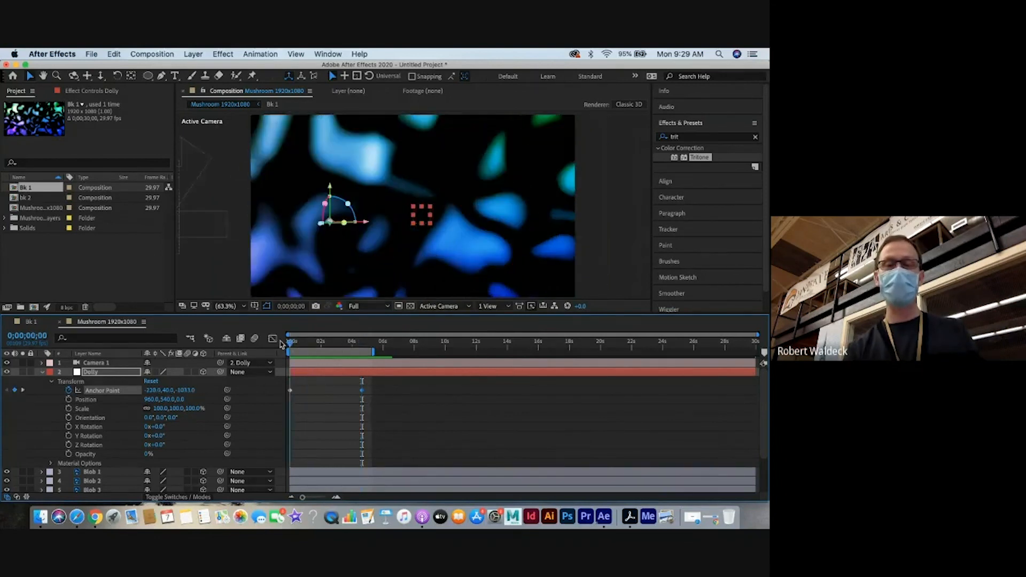
{"action": "left_click", "coordinate": [291, 344]}
{"action": "key", "text": "space"}
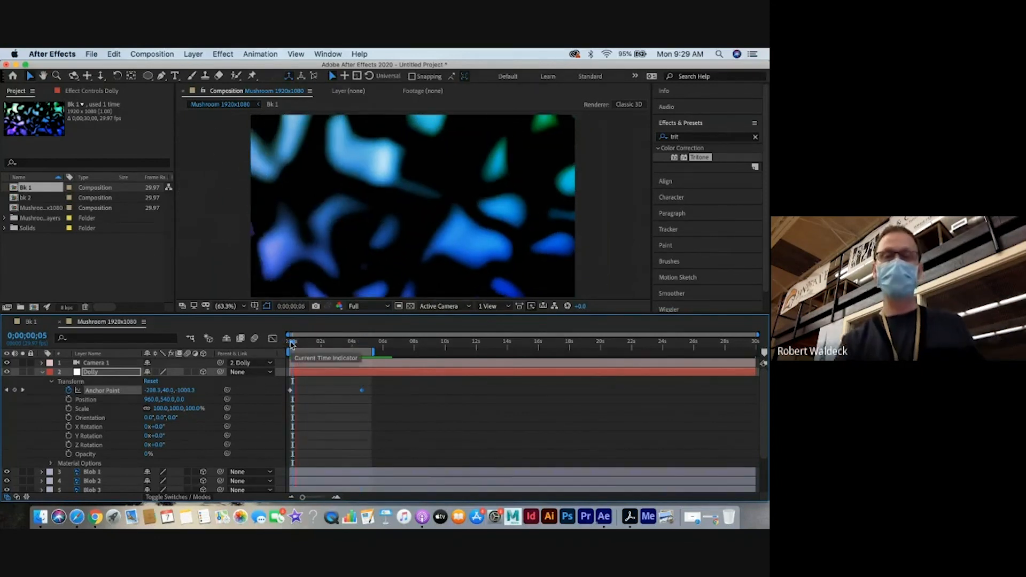
{"action": "key", "text": "space"}
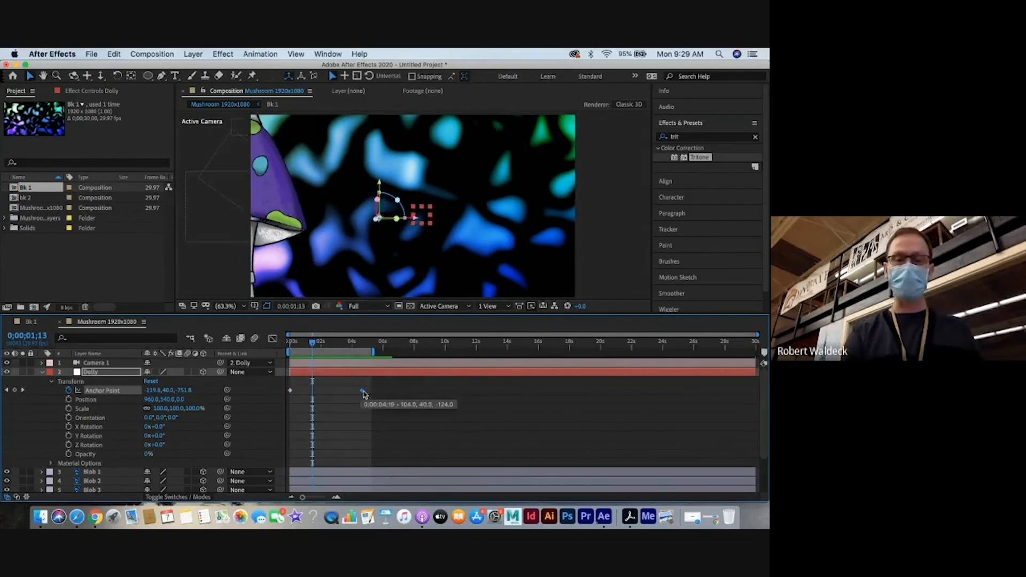
Move Dolly's second Anchor Point keyframe to about 2 seconds, and shorten the work area to about 3 seconds for a looped preview
{"action": "left_click_drag", "start_coordinate": [337, 390], "coordinate": [323, 390]}
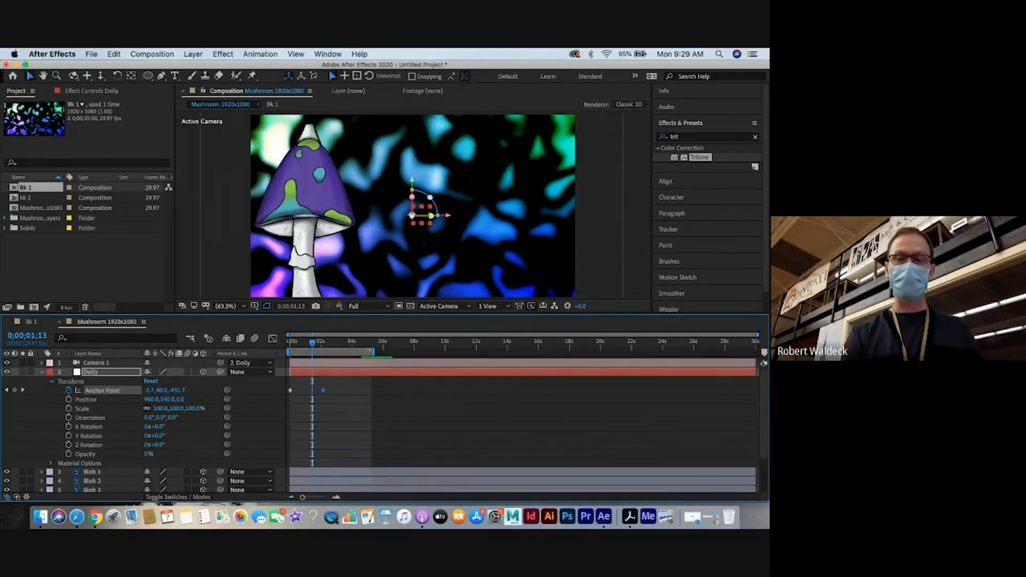
{"action": "left_click_drag", "start_coordinate": [374, 349], "coordinate": [290, 342]}
{"action": "key", "text": "space"}
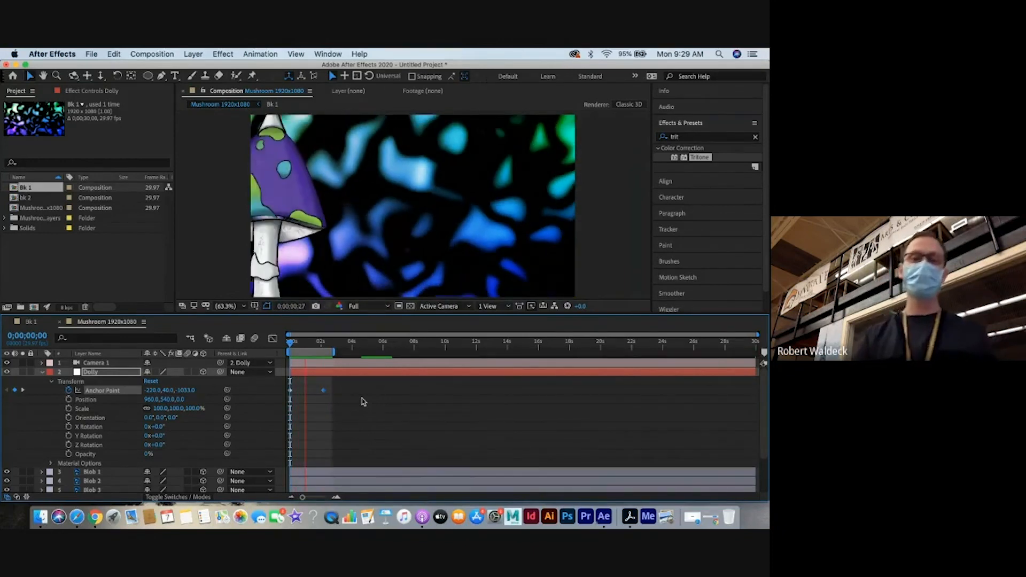
{"action": "key", "text": "space"}
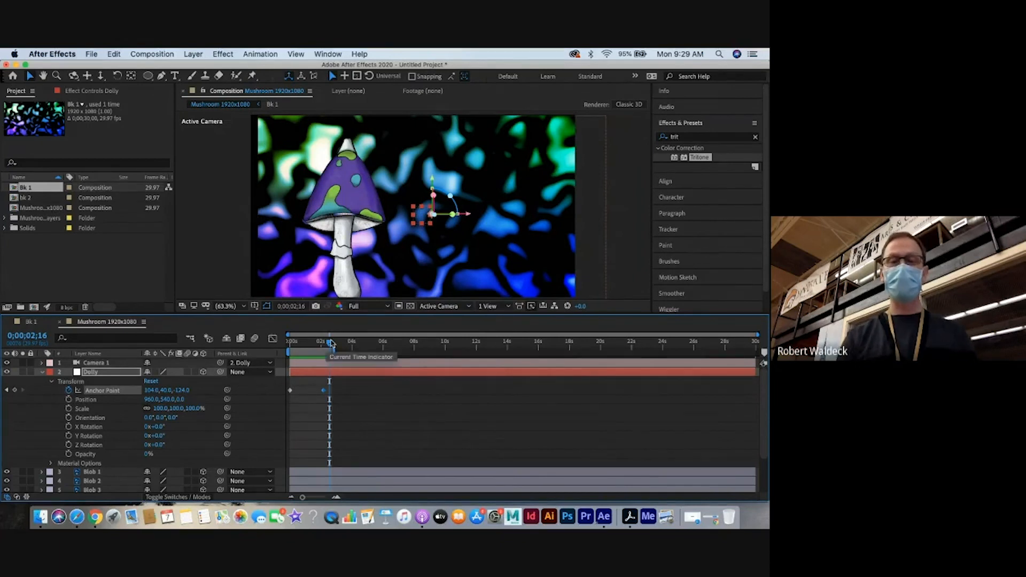
Play the camera move from 0;00;01;05, park the current time at 0;00;02;00, and collapse Dolly's properties
{"action": "left_click", "coordinate": [310, 345]}
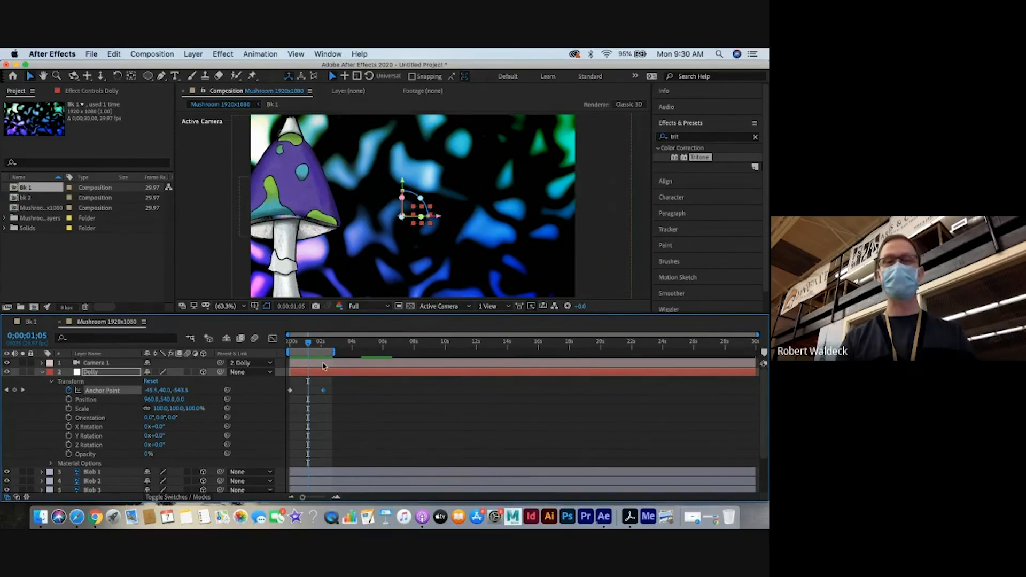
{"action": "key", "text": "space"}
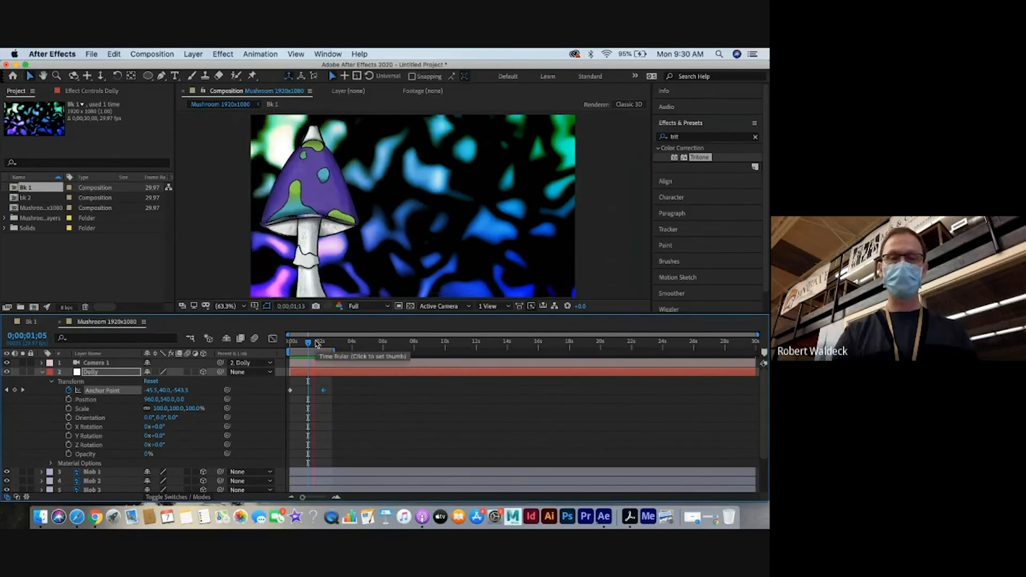
{"action": "left_click", "coordinate": [319, 342]}
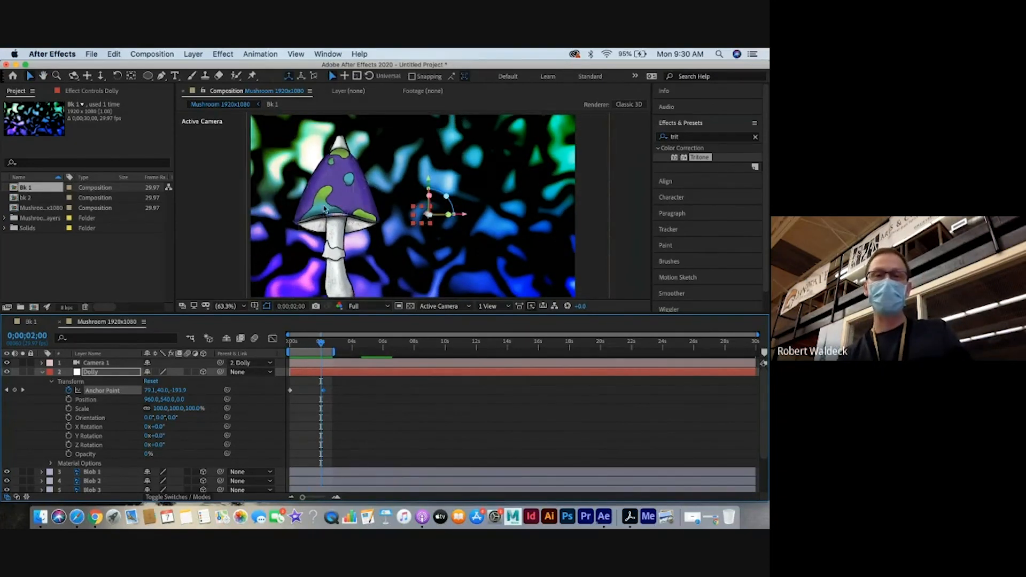
{"action": "left_click", "coordinate": [42, 373]}
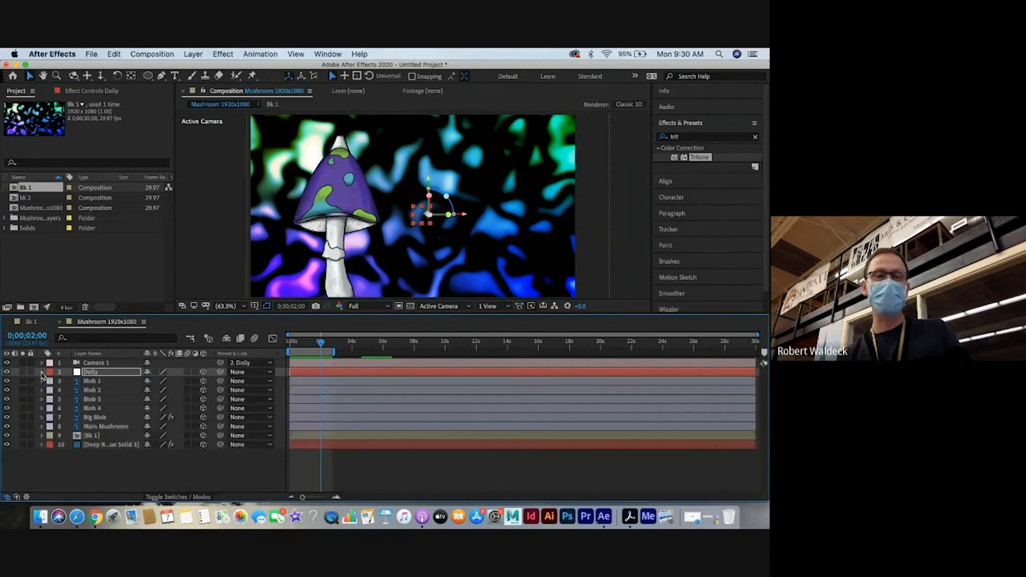